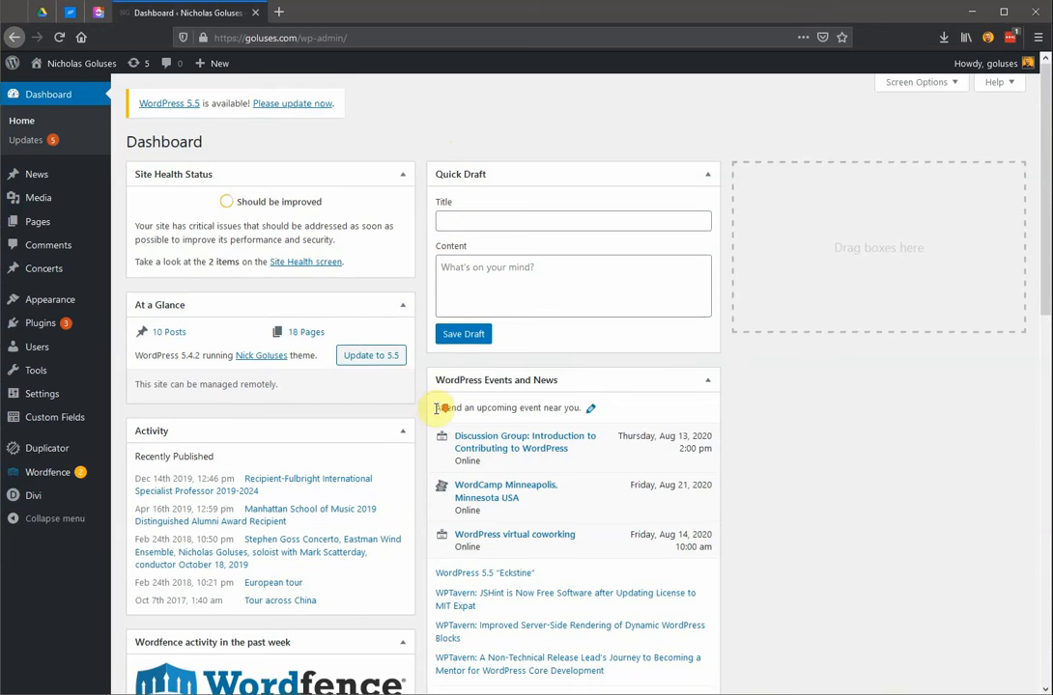
# Open the live website from the WordPress dashboard.
pyautogui.scroll(-1, 430, 404)
pyautogui.scroll(1, 425, 406)
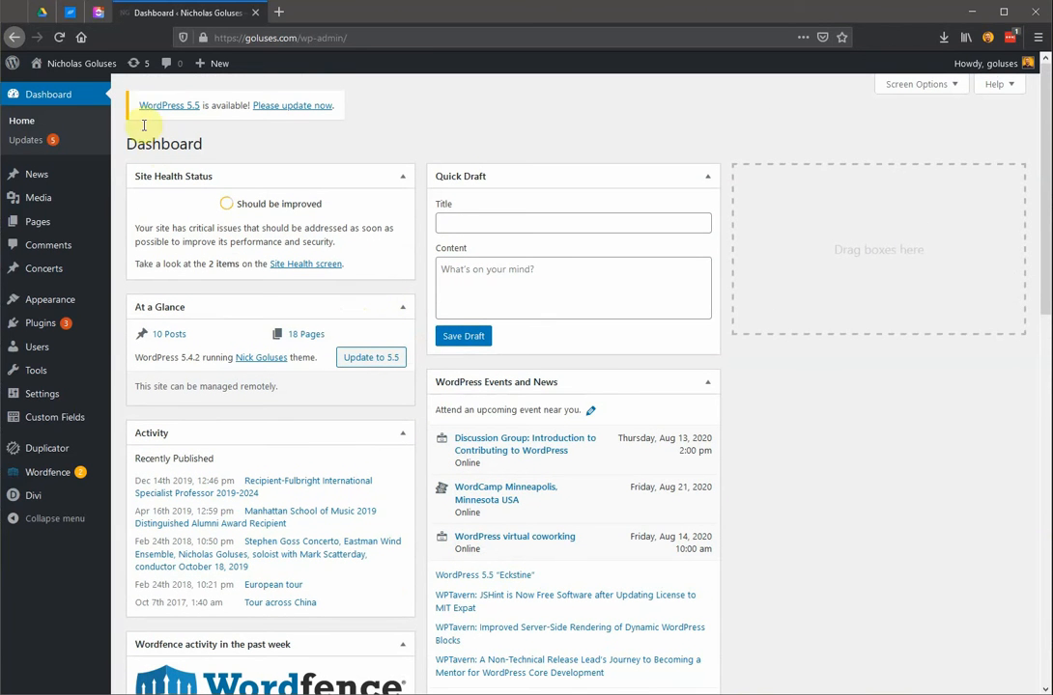
pyautogui.moveTo(58, 63)
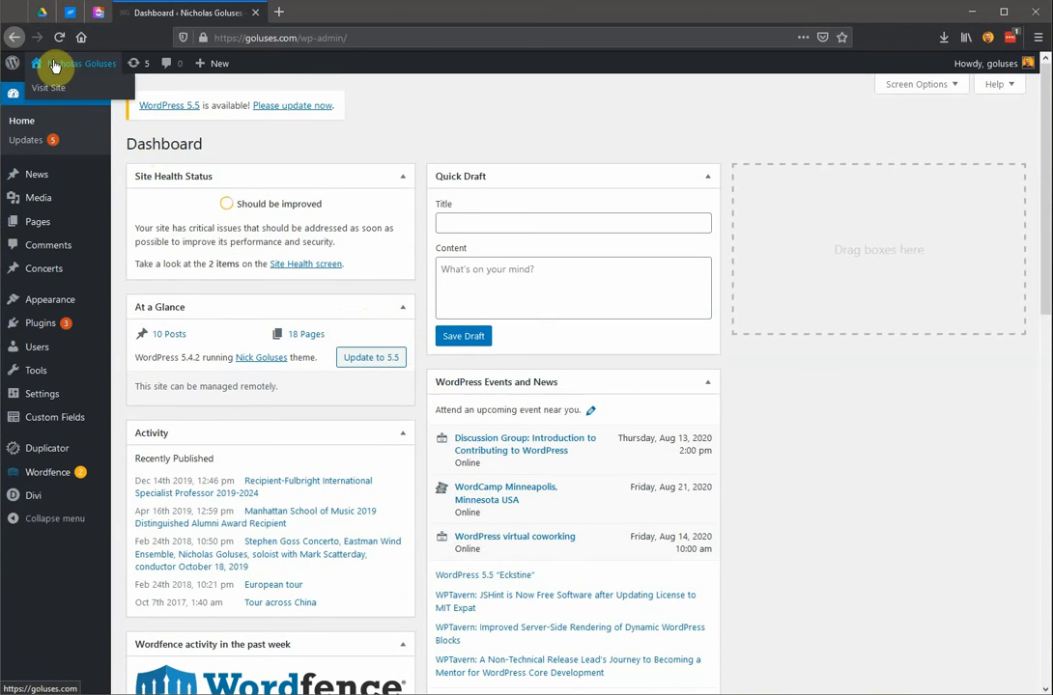
pyautogui.click(51, 92)
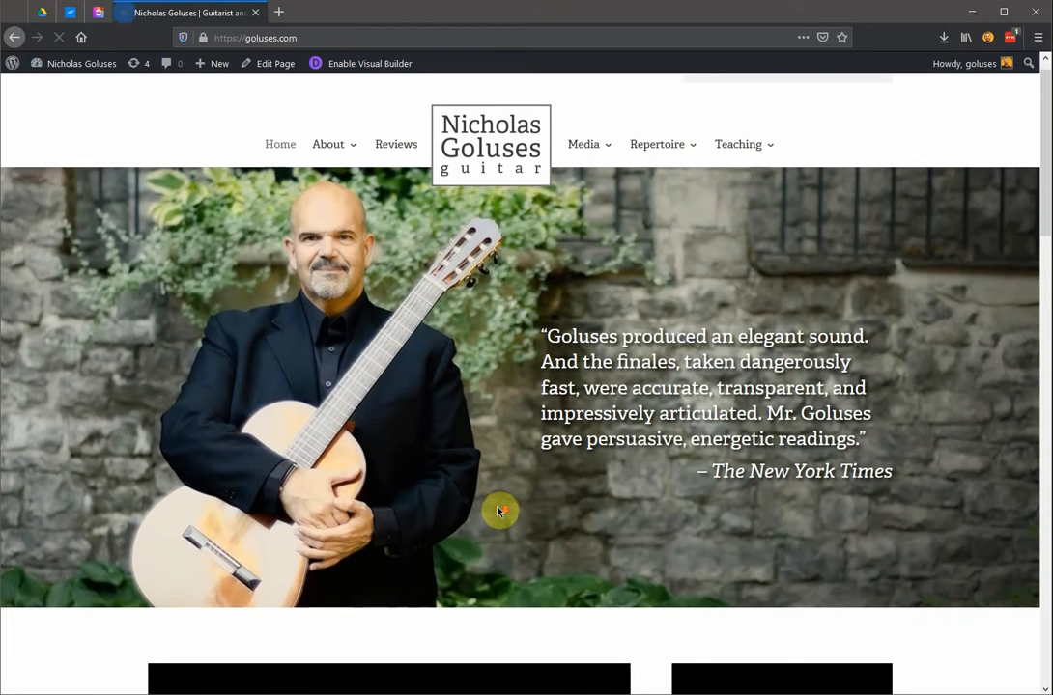
# Look through the home page, including the Upcoming Events and News sections.
pyautogui.scroll(-3, 498, 510)
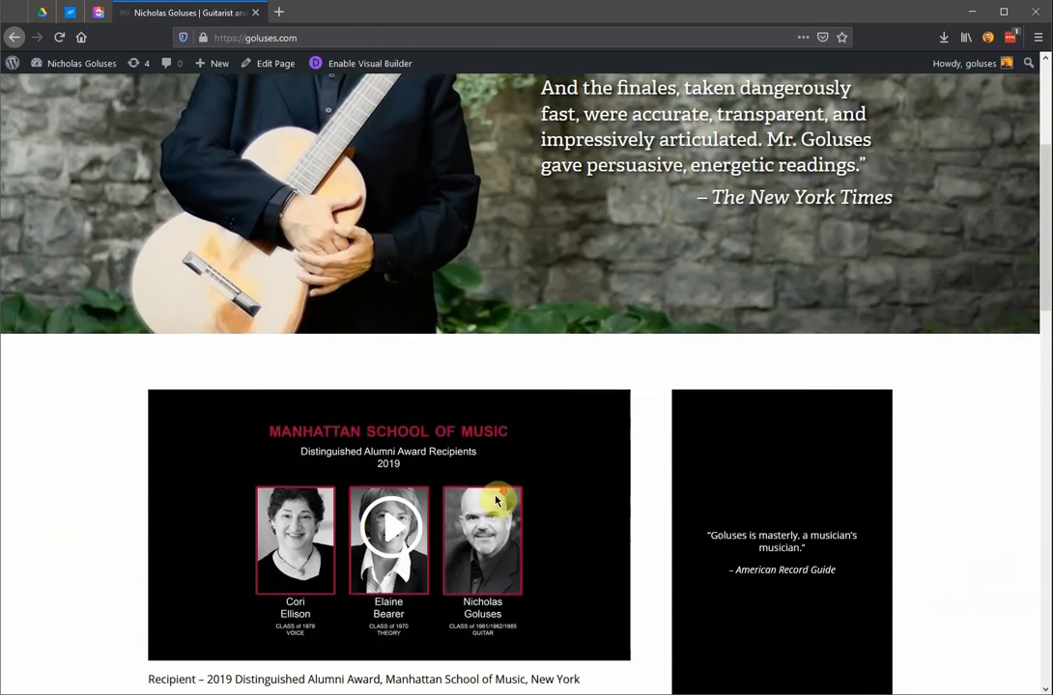
pyautogui.scroll(-4, 495, 500)
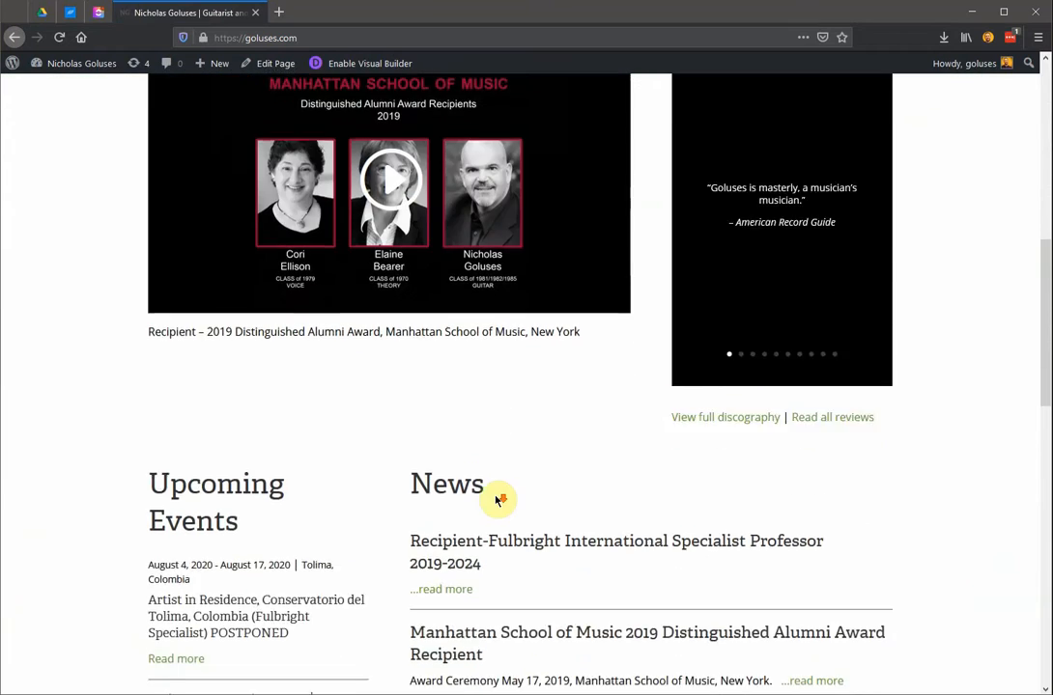
pyautogui.scroll(-2, 495, 500)
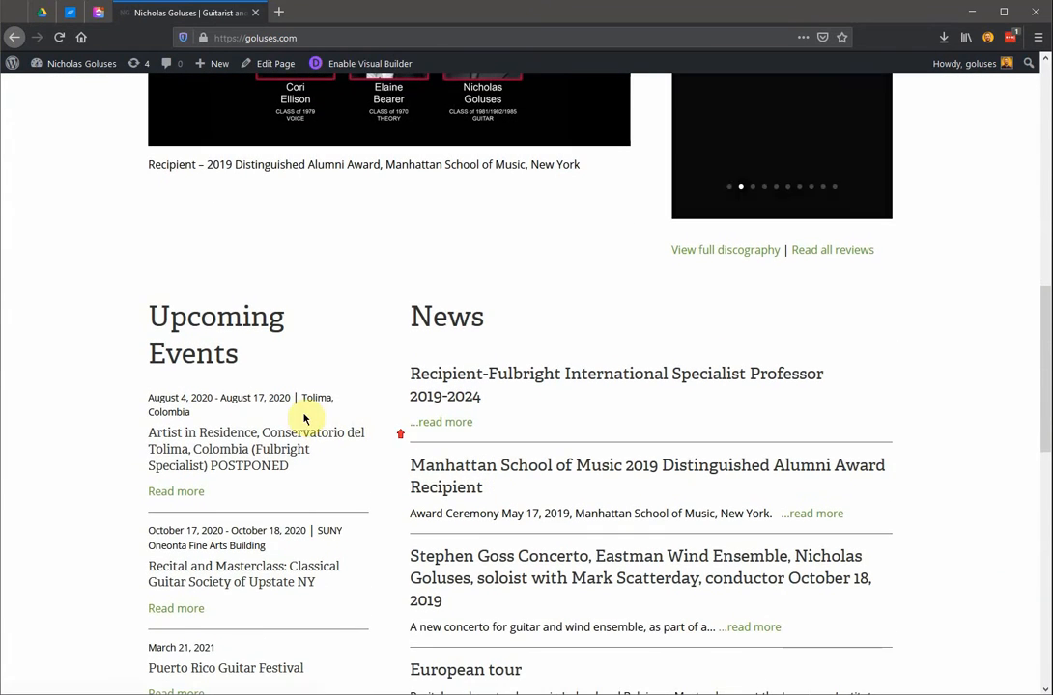
pyautogui.scroll(-1, 251, 454)
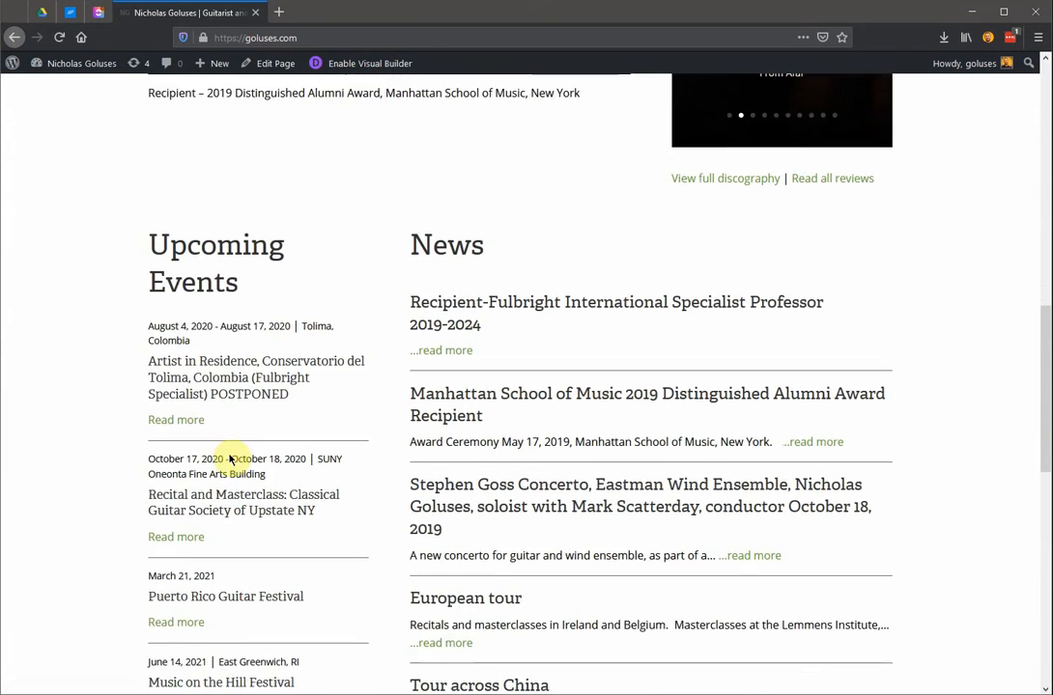
pyautogui.scroll(-4, 230, 456)
pyautogui.scroll(3, 229, 450)
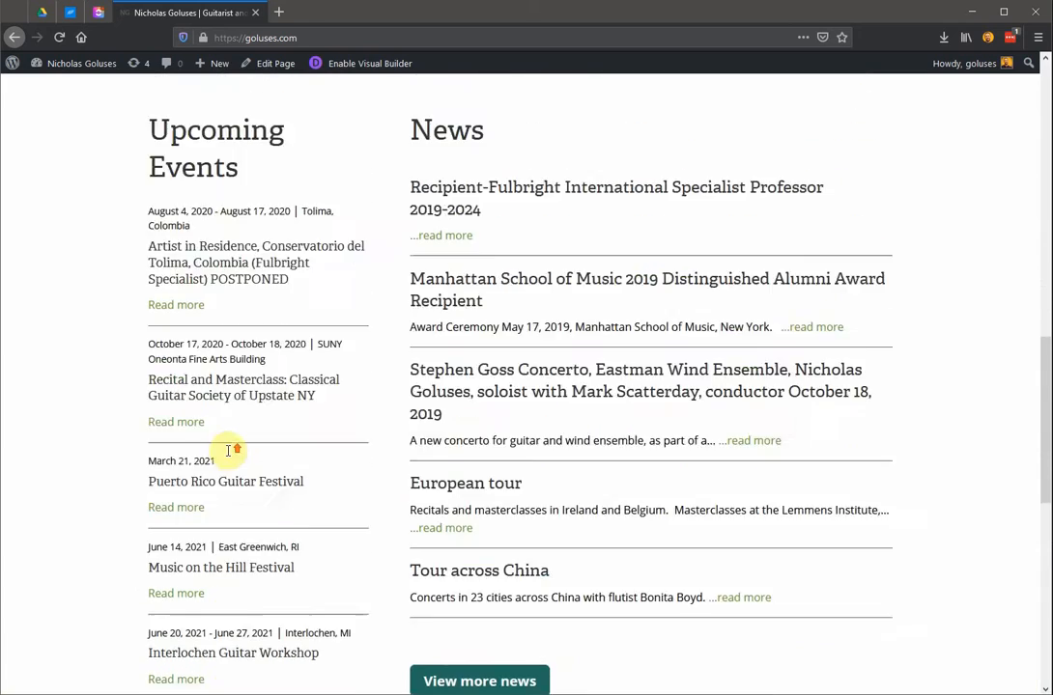
pyautogui.scroll(10, 229, 450)
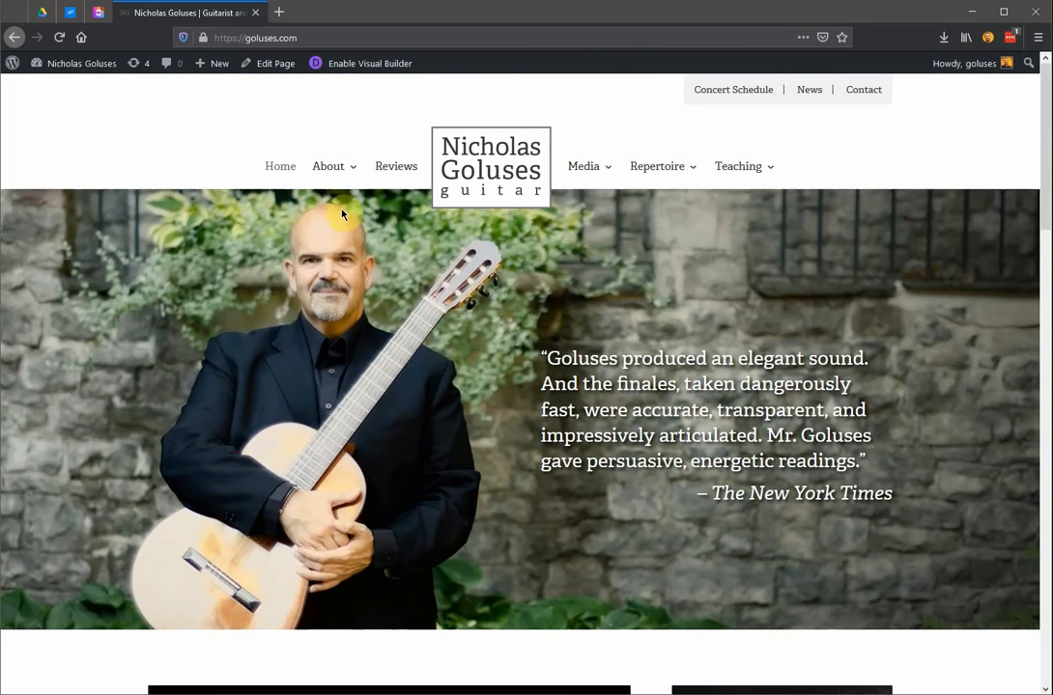
# Open the About section's Photo Gallery page in the Visual Builder without restoring the autosave.
pyautogui.moveTo(345, 169)
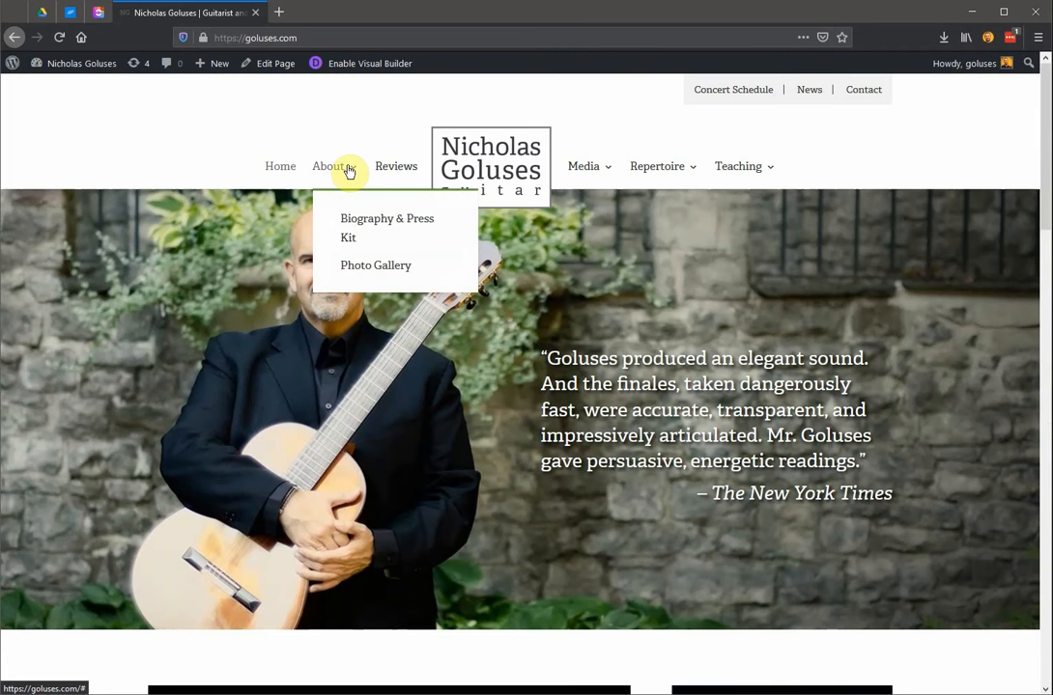
pyautogui.click(359, 271)
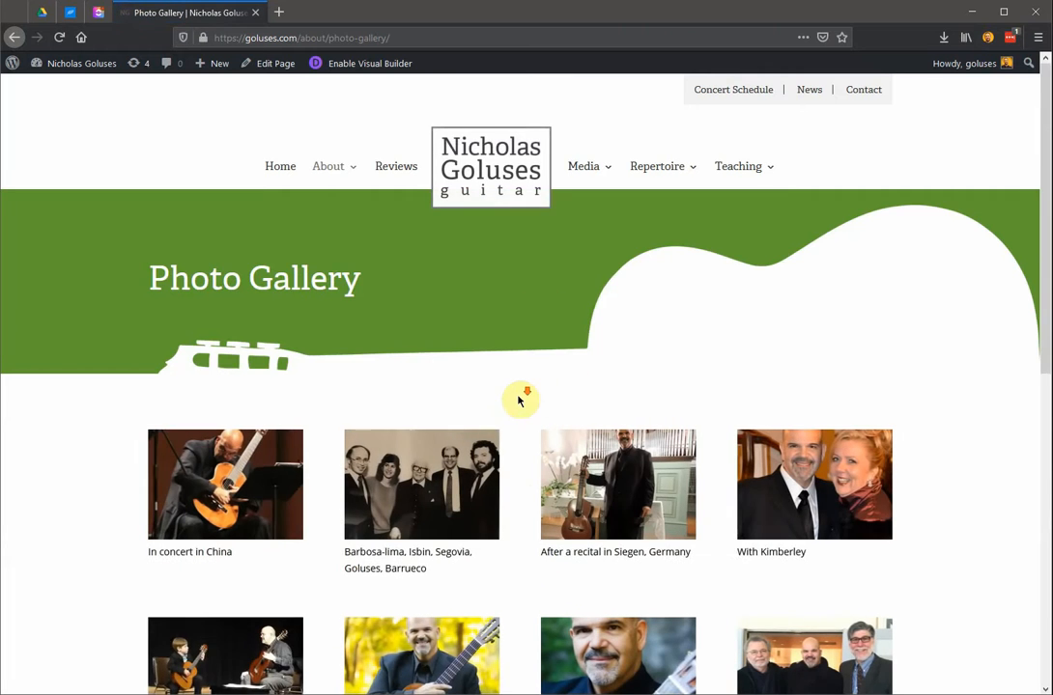
pyautogui.scroll(-2, 526, 399)
pyautogui.scroll(2, 527, 399)
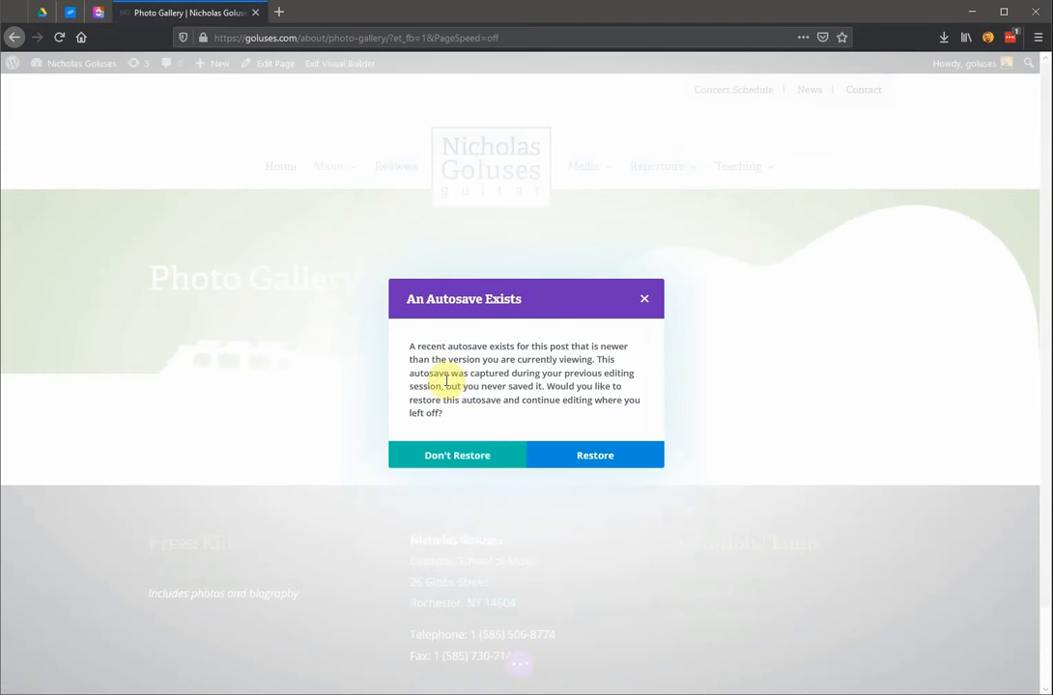
pyautogui.click(485, 464)
# Examine how the Photo Gallery page is built from its section, row and gallery module.
pyautogui.scroll(-1, 497, 367)
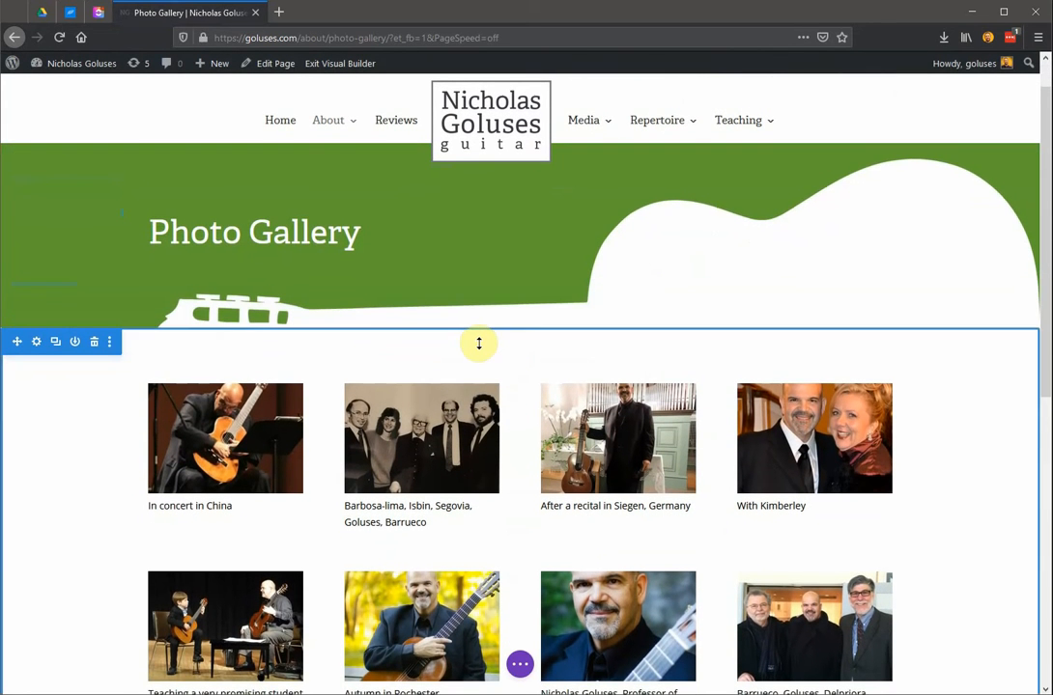
pyautogui.scroll(-1, 197, 428)
pyautogui.scroll(-1, 197, 428)
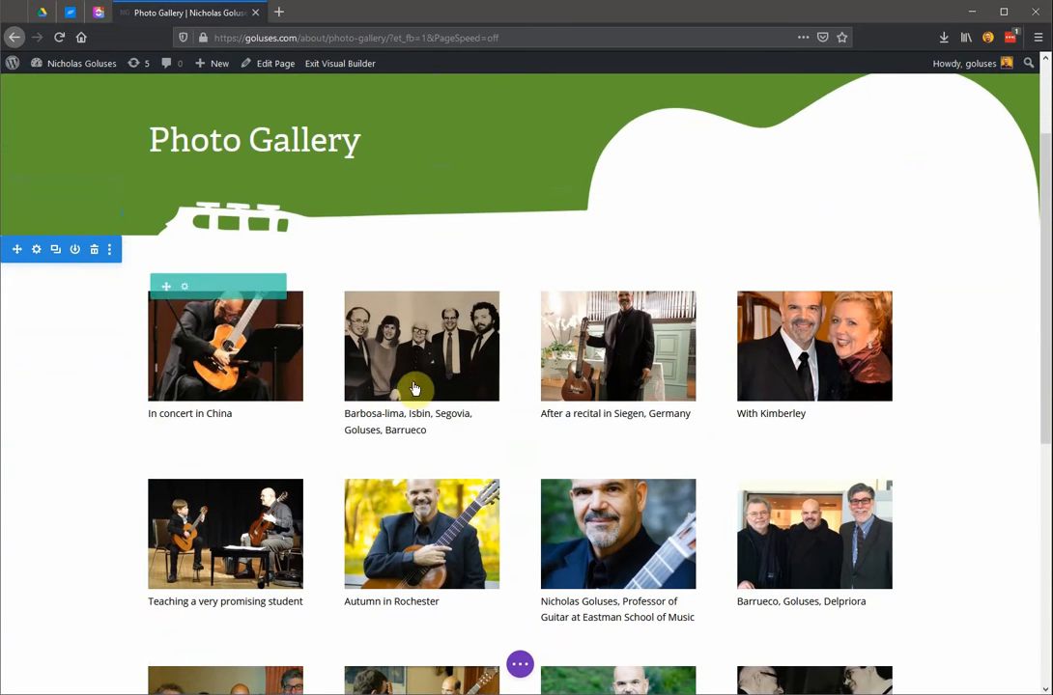
pyautogui.scroll(-1, 405, 404)
pyautogui.scroll(-2, 611, 396)
pyautogui.scroll(2, 589, 413)
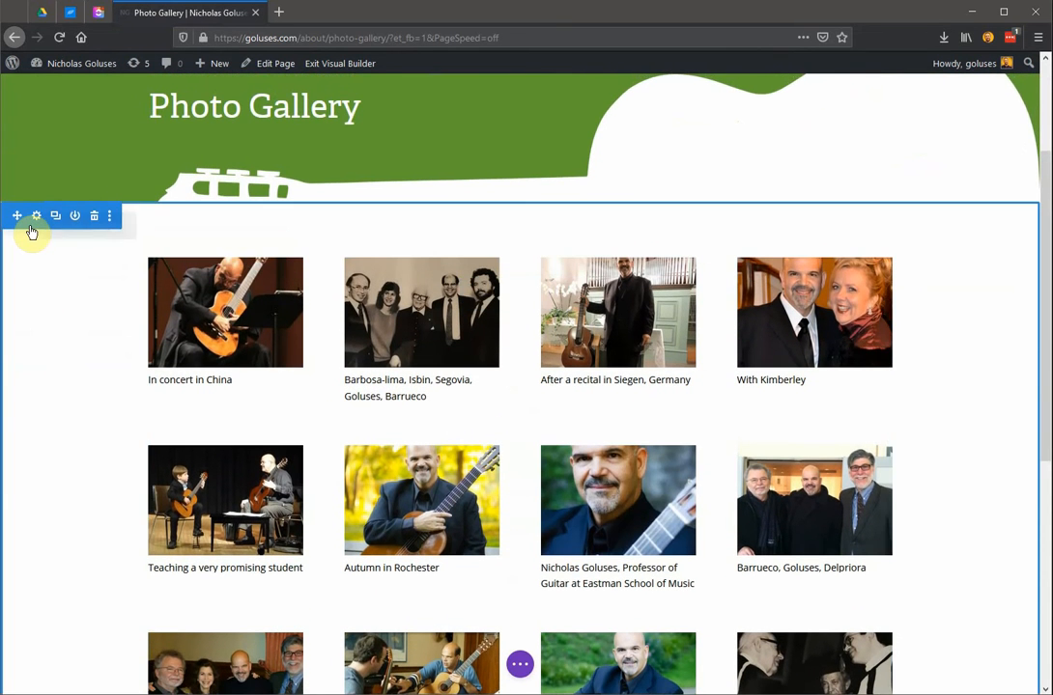
pyautogui.scroll(-6, 52, 288)
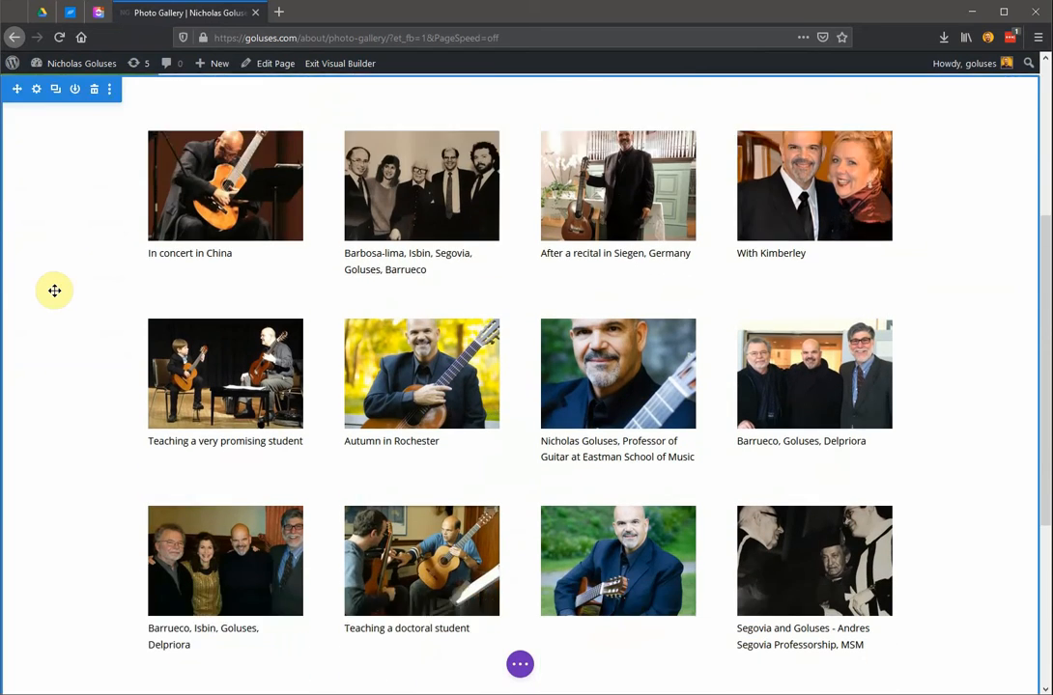
pyautogui.scroll(7, 104, 442)
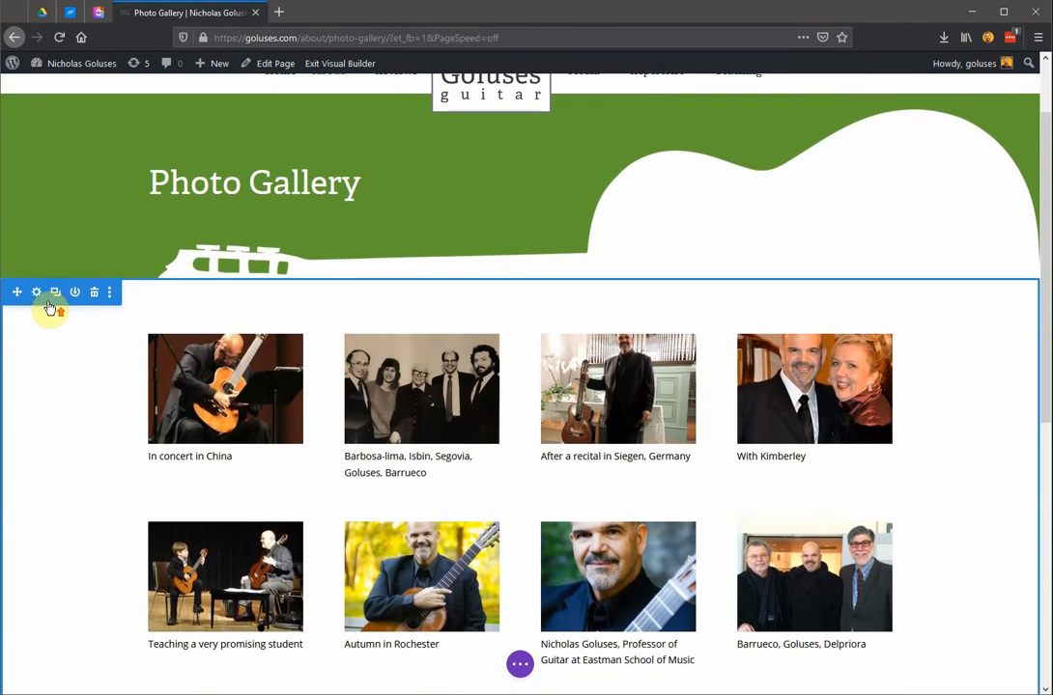
pyautogui.scroll(-7, 76, 390)
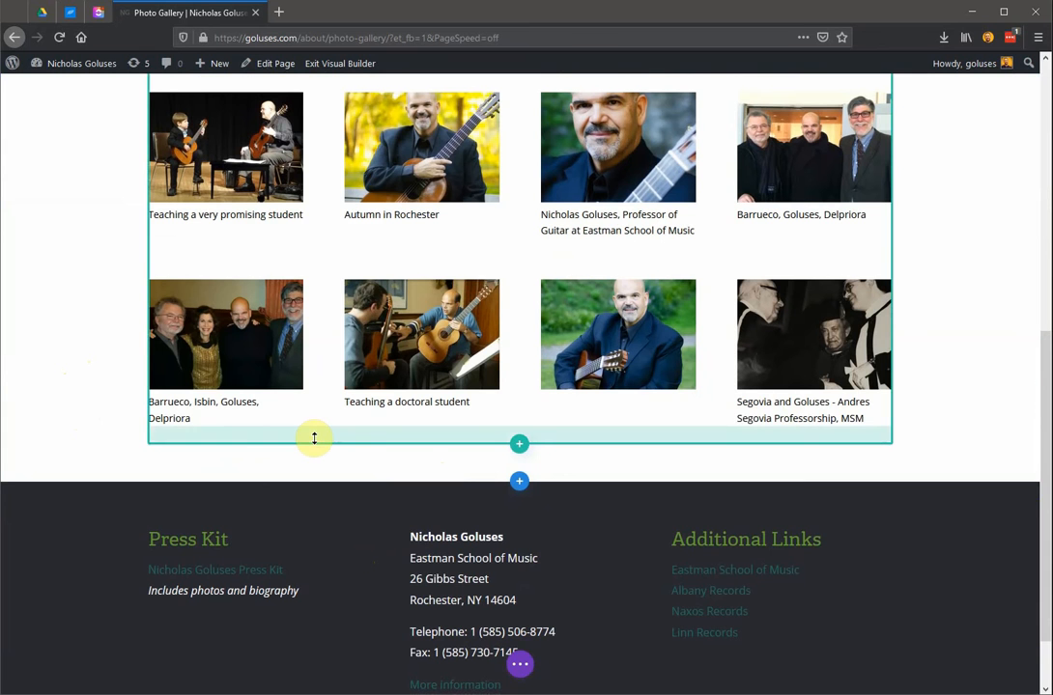
pyautogui.scroll(3, 394, 428)
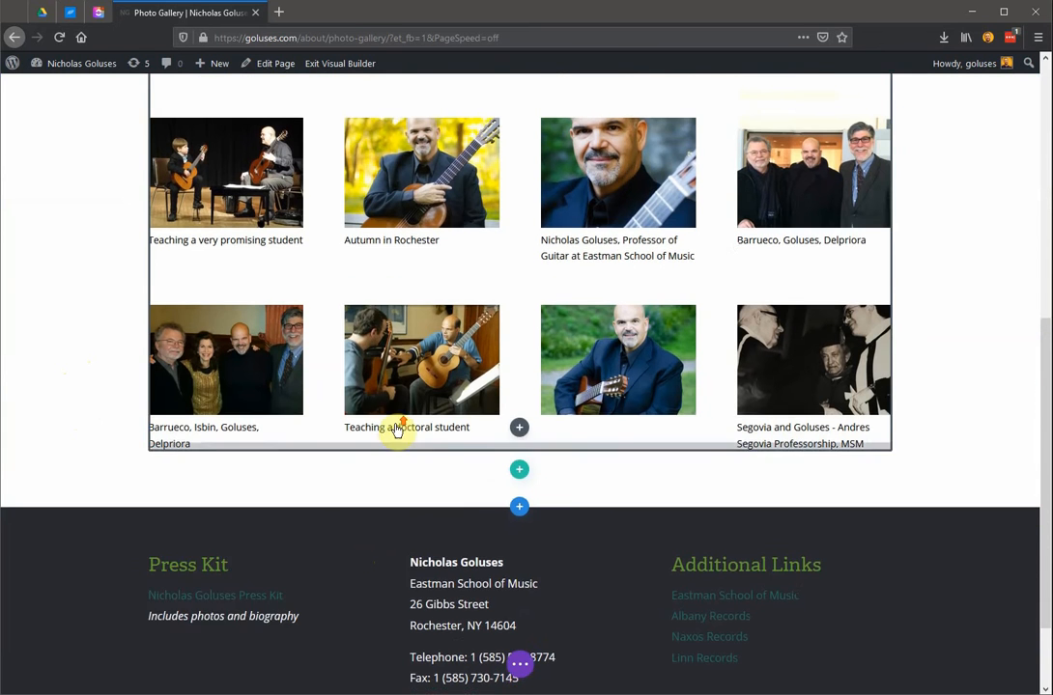
pyautogui.scroll(1, 396, 430)
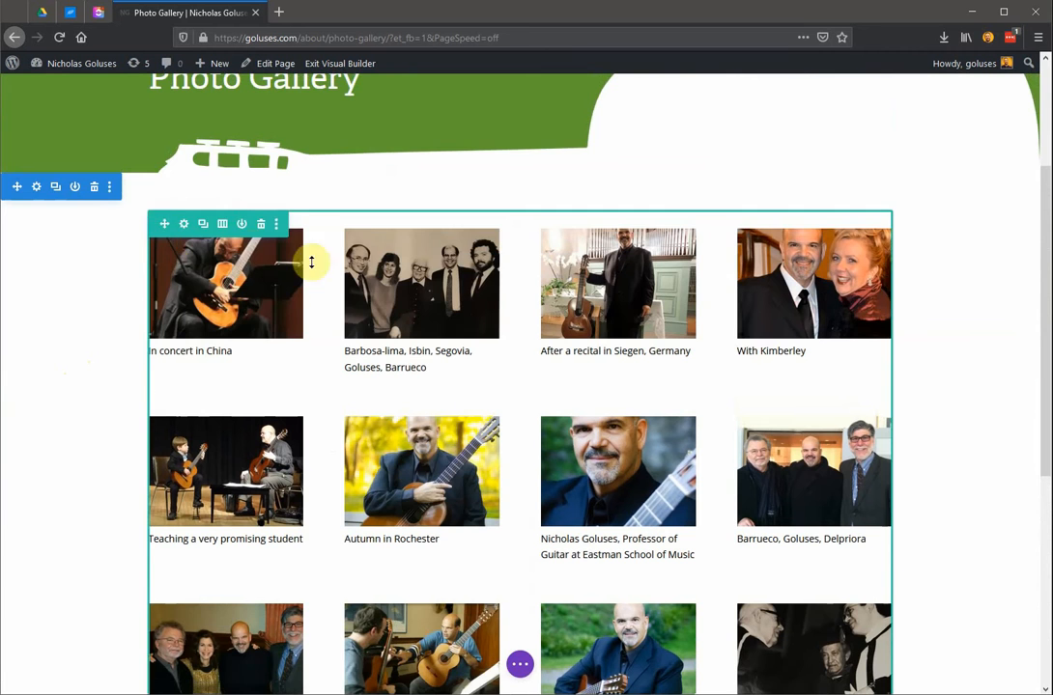
pyautogui.scroll(-3, 406, 275)
pyautogui.scroll(3, 386, 259)
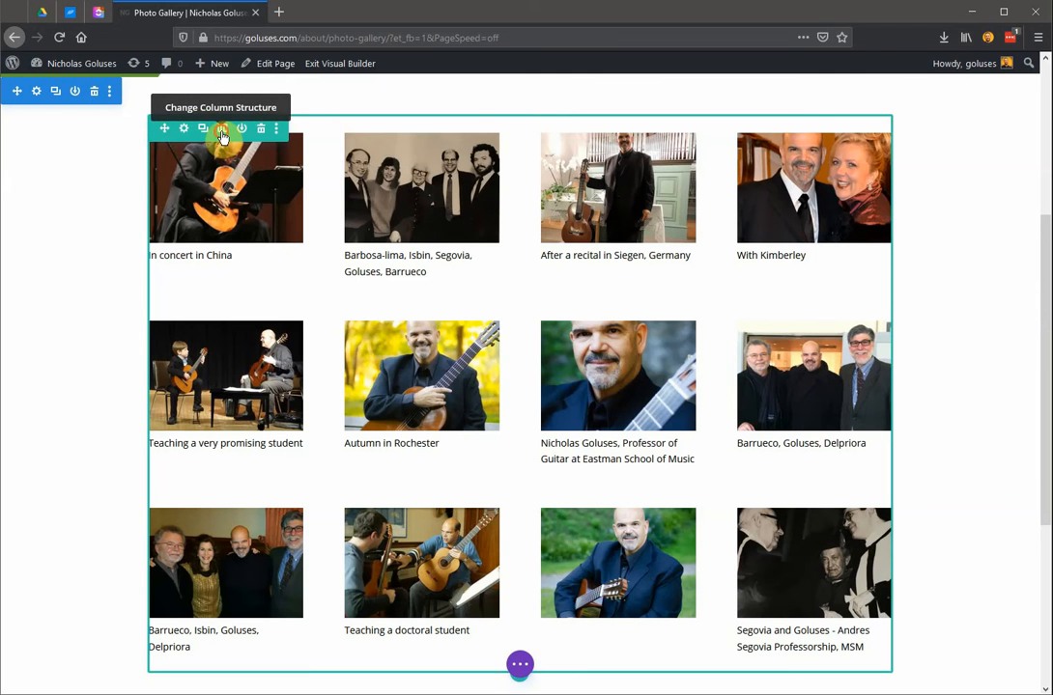
# Try a two-column structure for the gallery row, and return it to a single column.
pyautogui.click(222, 131)
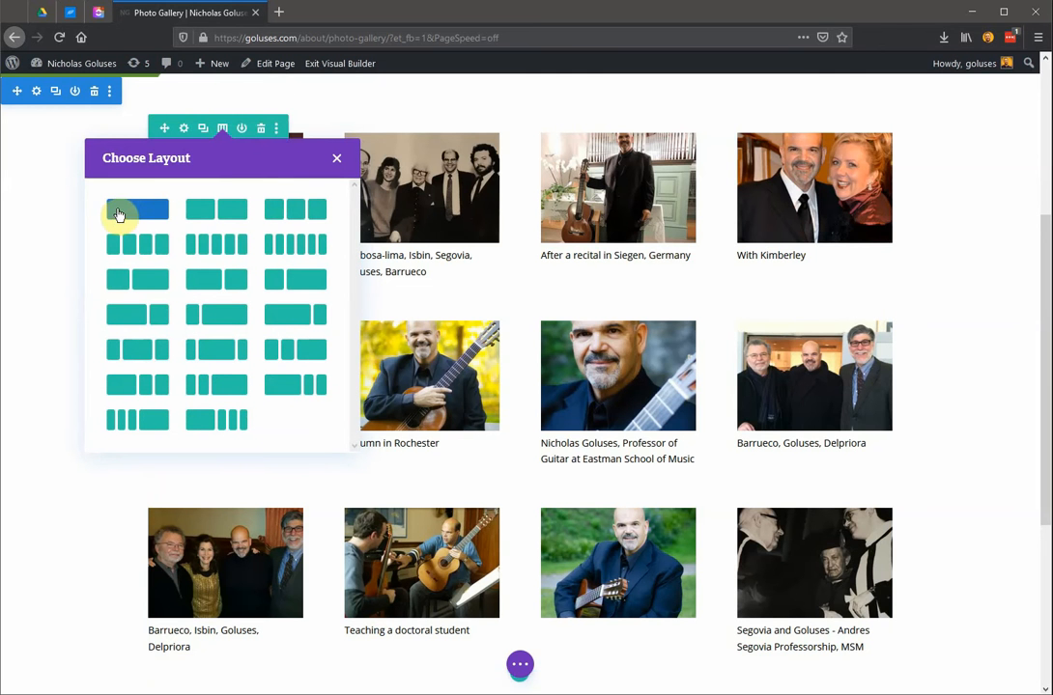
pyautogui.click(208, 217)
pyautogui.scroll(-2, 376, 357)
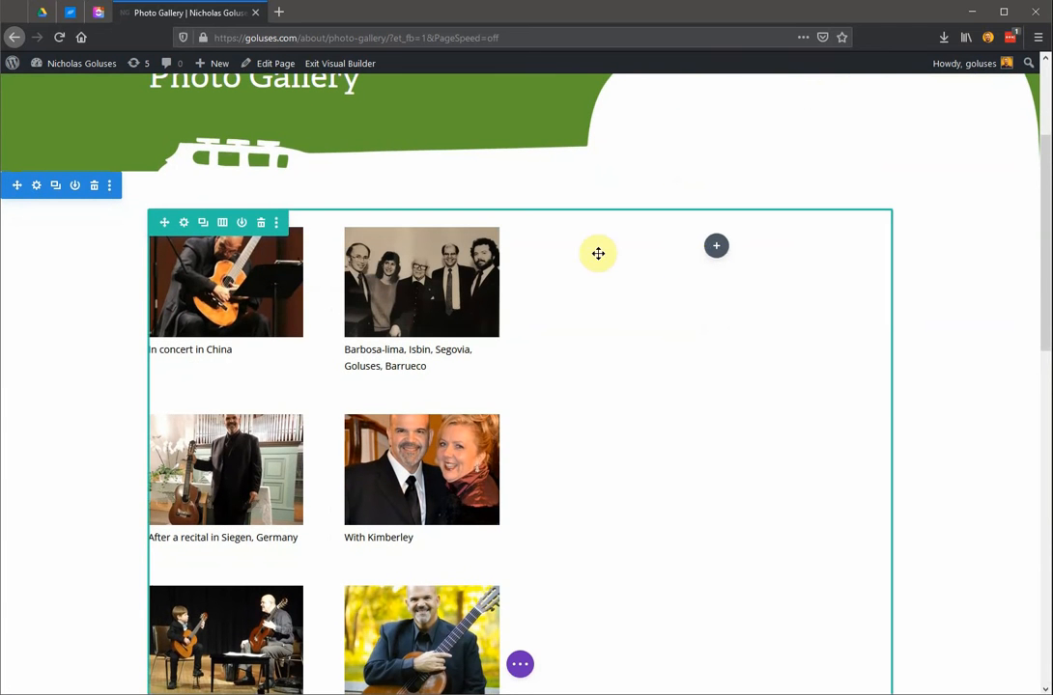
pyautogui.click(221, 223)
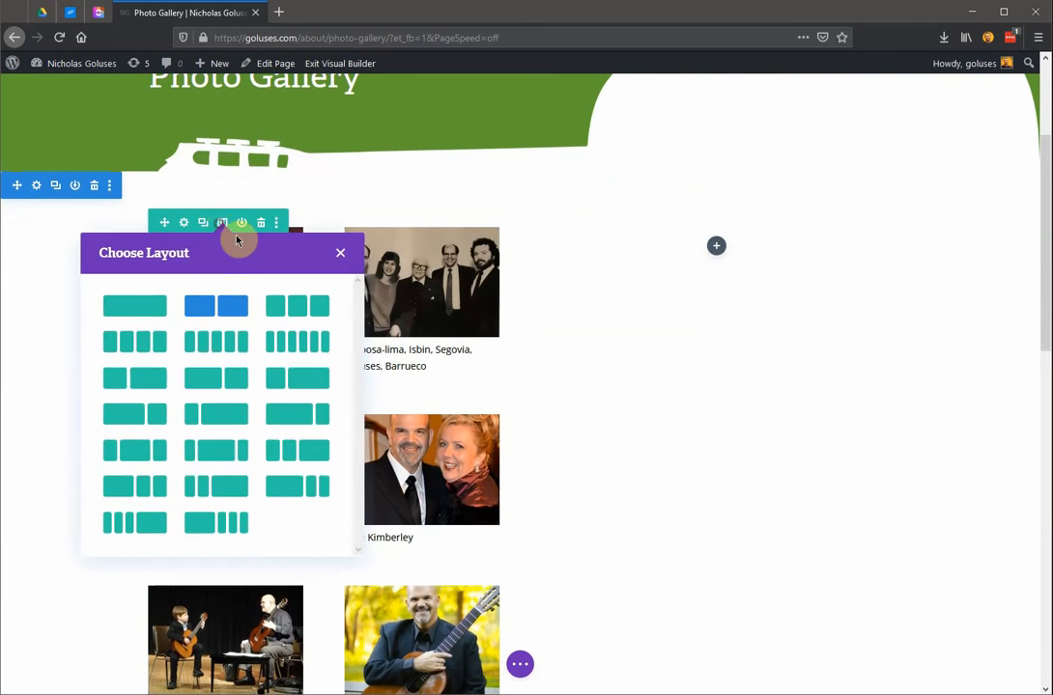
pyautogui.click(135, 311)
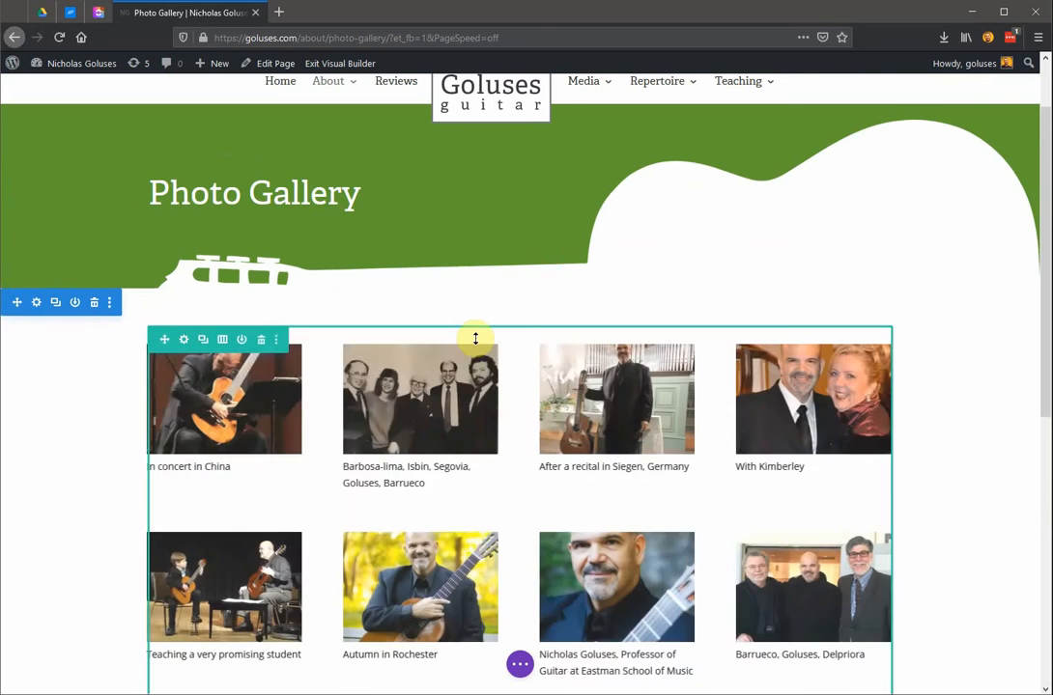
# Open the gallery module's settings and review its image thumbnails and image options.
pyautogui.scroll(-3, 477, 338)
pyautogui.scroll(-1, 477, 349)
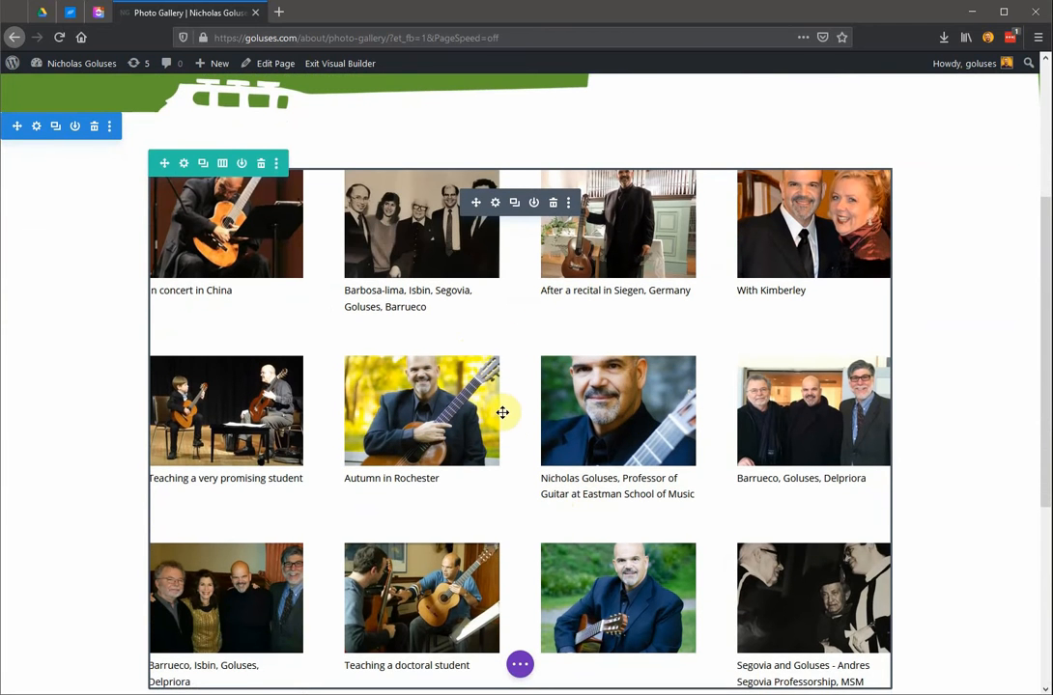
pyautogui.scroll(2, 498, 400)
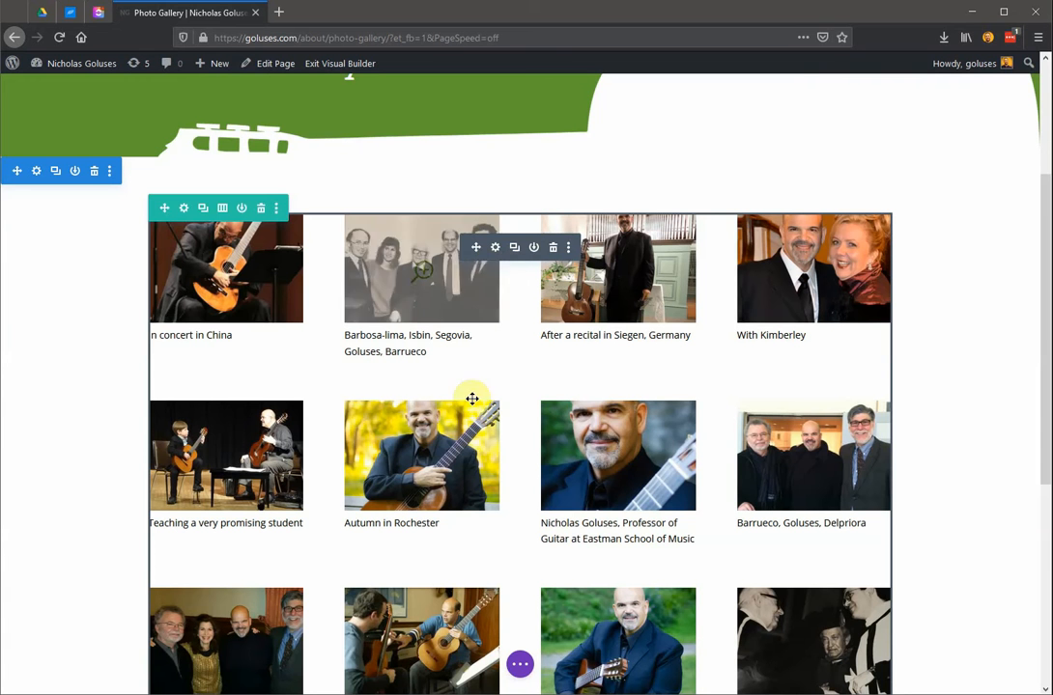
pyautogui.click(495, 251)
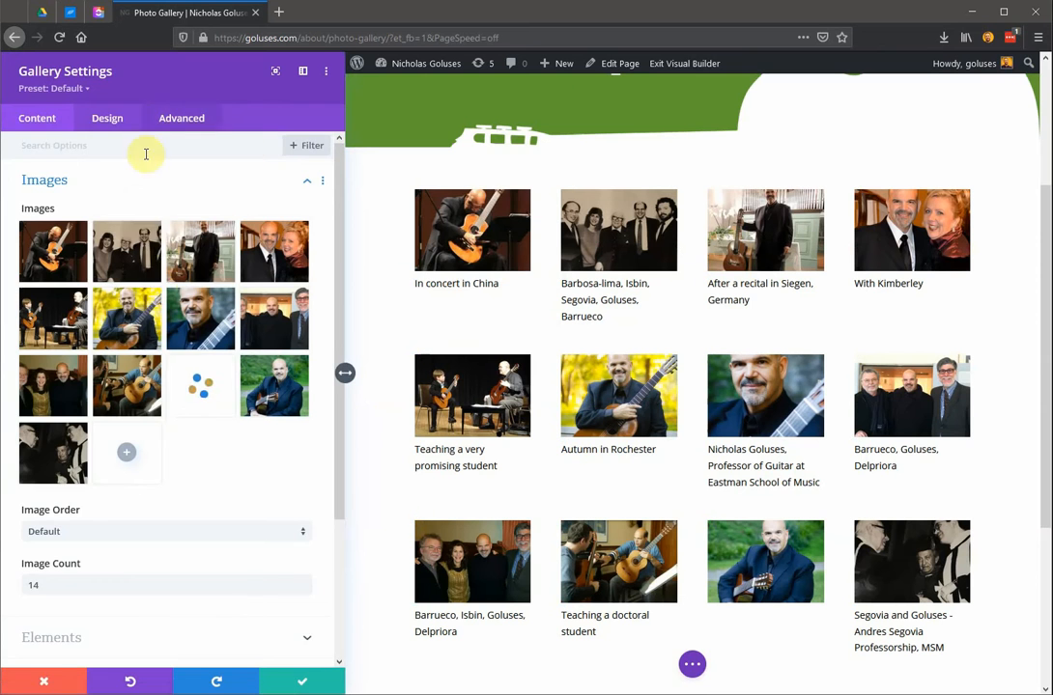
pyautogui.scroll(-2, 157, 273)
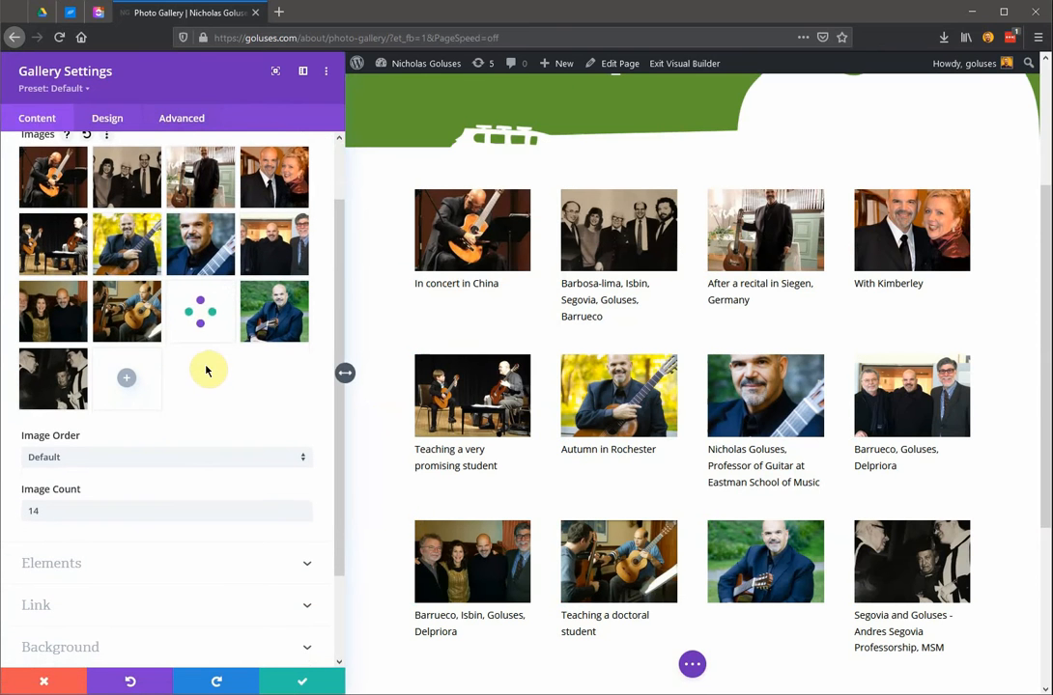
pyautogui.scroll(2, 217, 394)
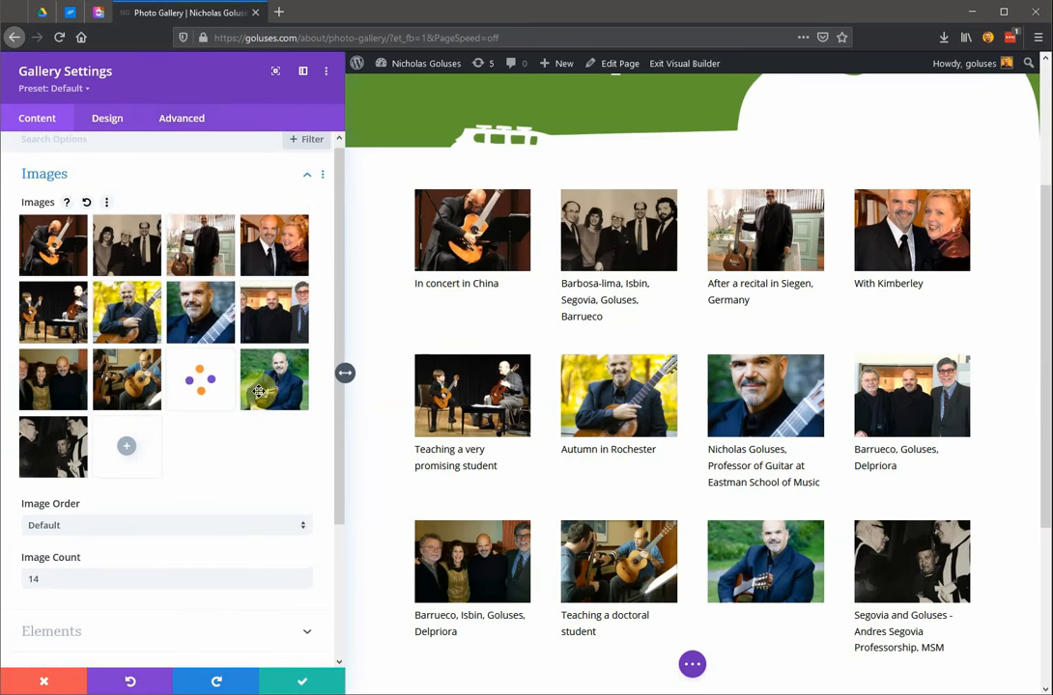
pyautogui.scroll(-2, 570, 452)
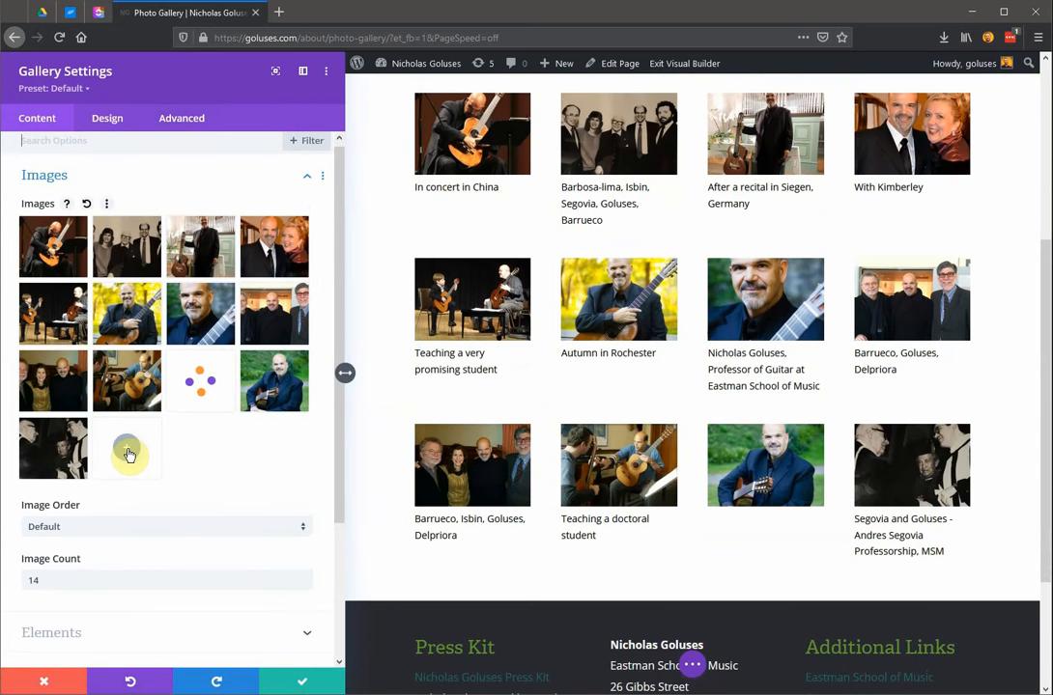
# Start adding an image to the gallery, browse the media library, and switch to uploading files.
pyautogui.click(128, 454)
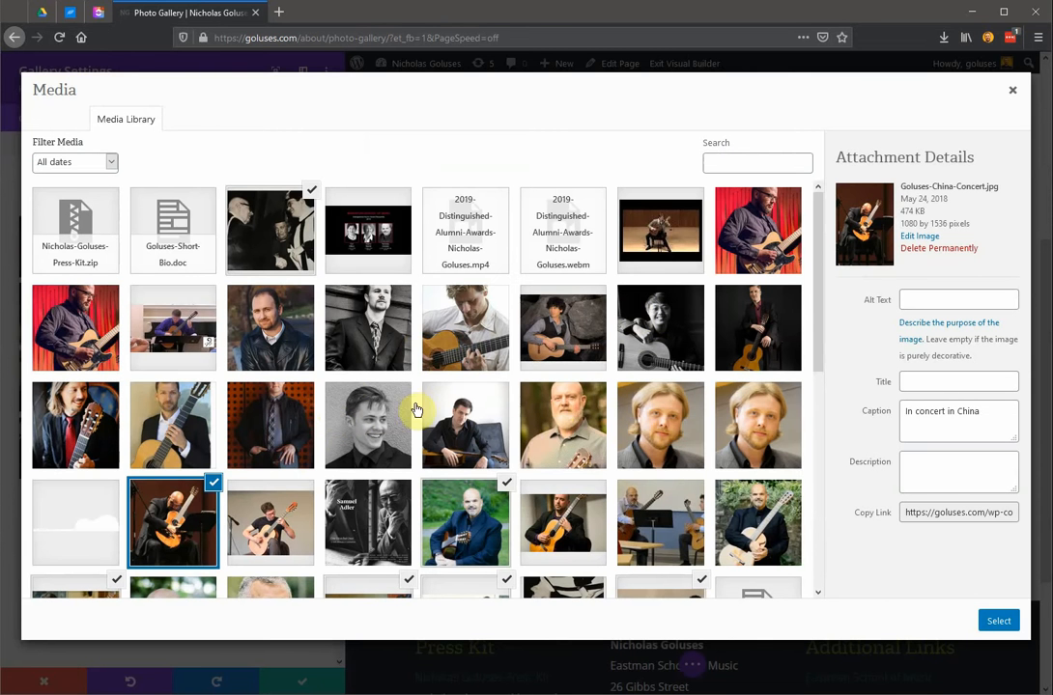
pyautogui.scroll(-3, 417, 378)
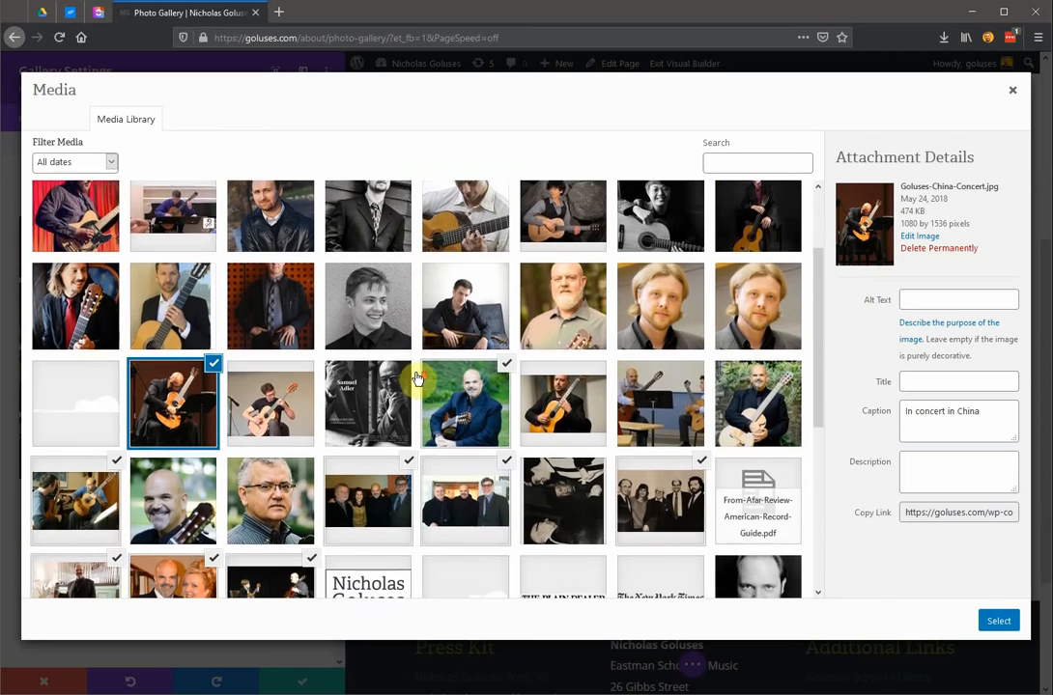
pyautogui.scroll(2, 406, 357)
pyautogui.scroll(1, 394, 338)
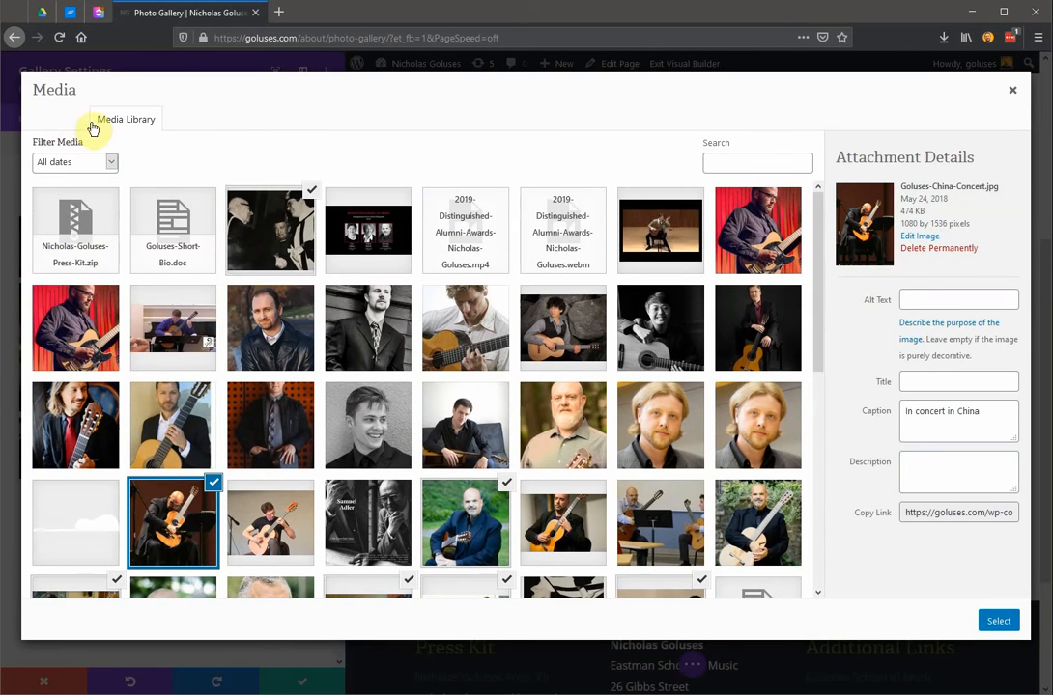
pyautogui.click(71, 124)
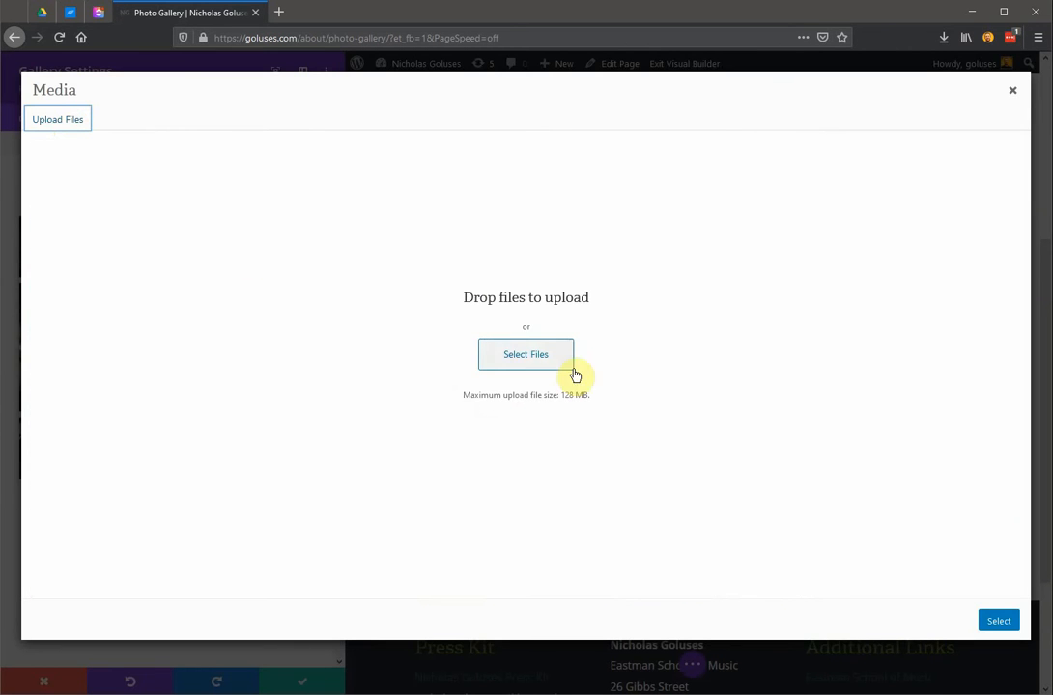
# Return to the media library, select the small black-and-white smiling headshot, and review its caption and title fields.
pyautogui.click(130, 131)
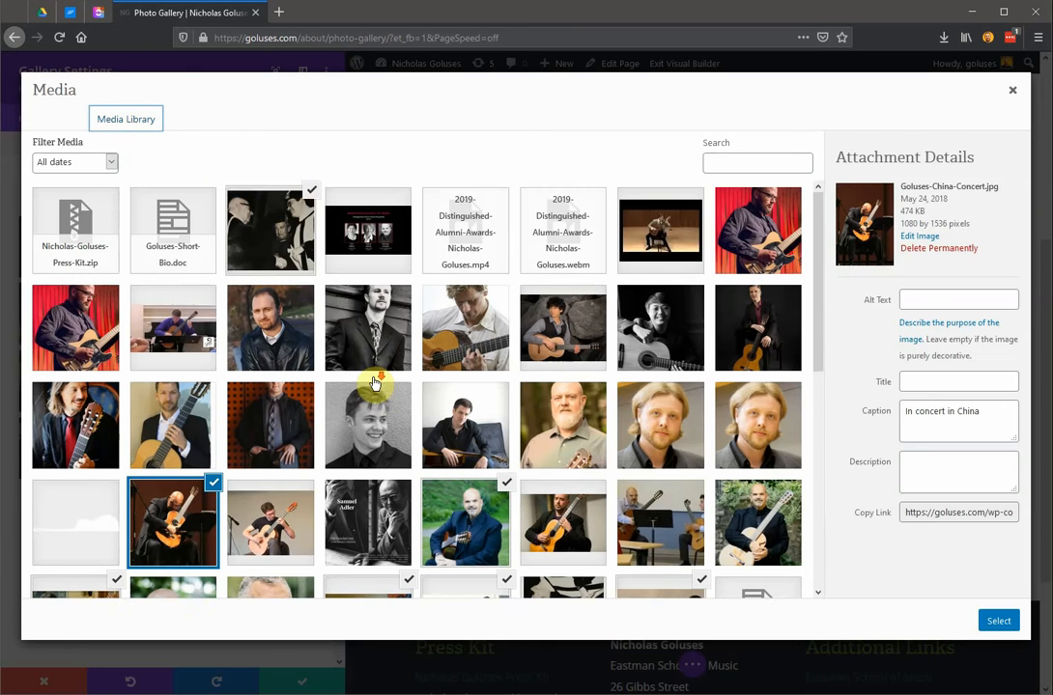
pyautogui.scroll(-1, 379, 386)
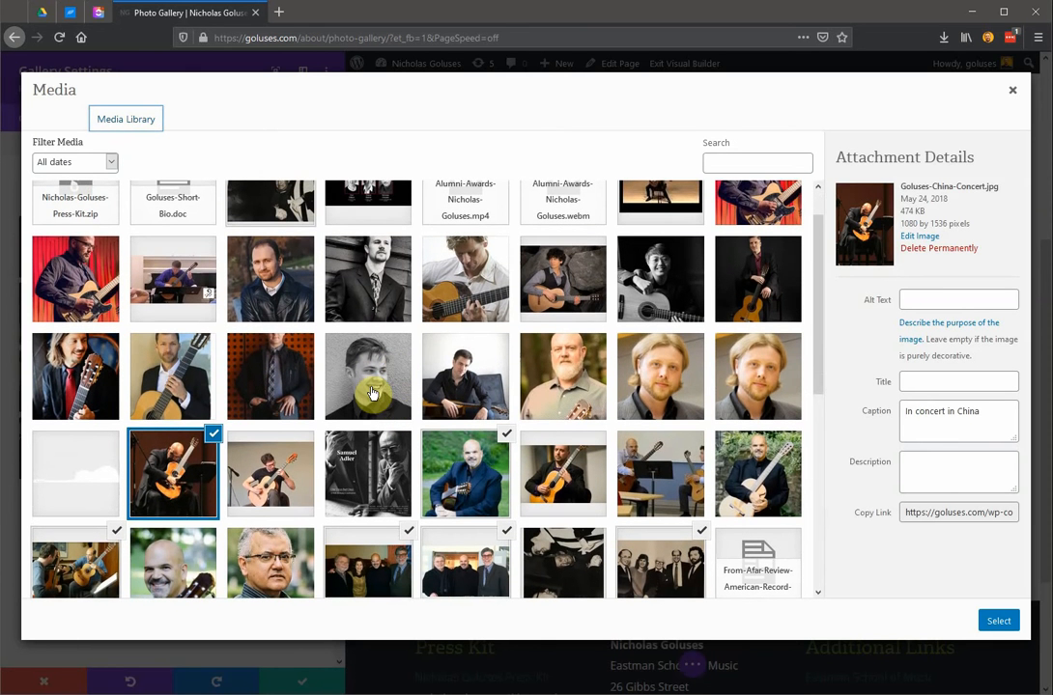
pyautogui.click(374, 393)
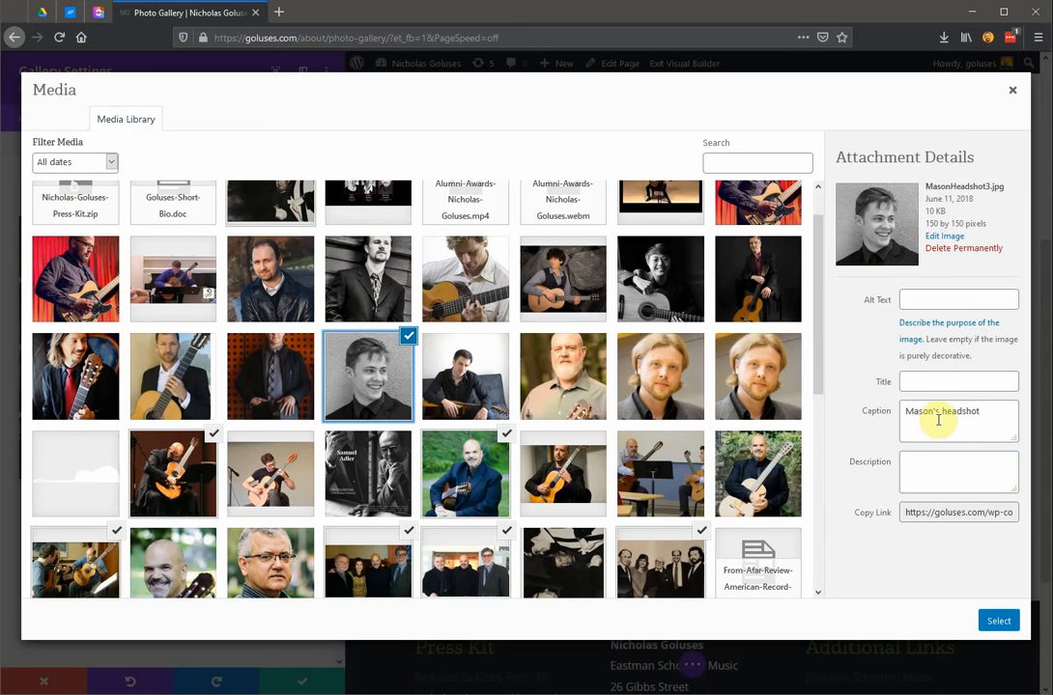
pyautogui.moveTo(979, 412); pyautogui.dragTo(889, 418)
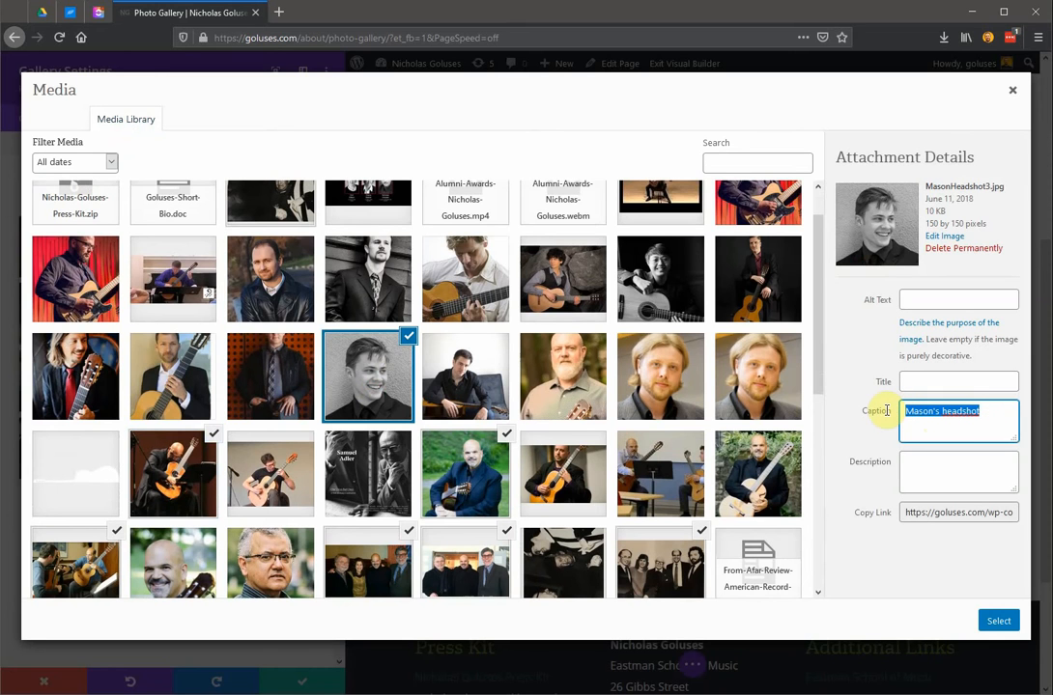
pyautogui.click(969, 383)
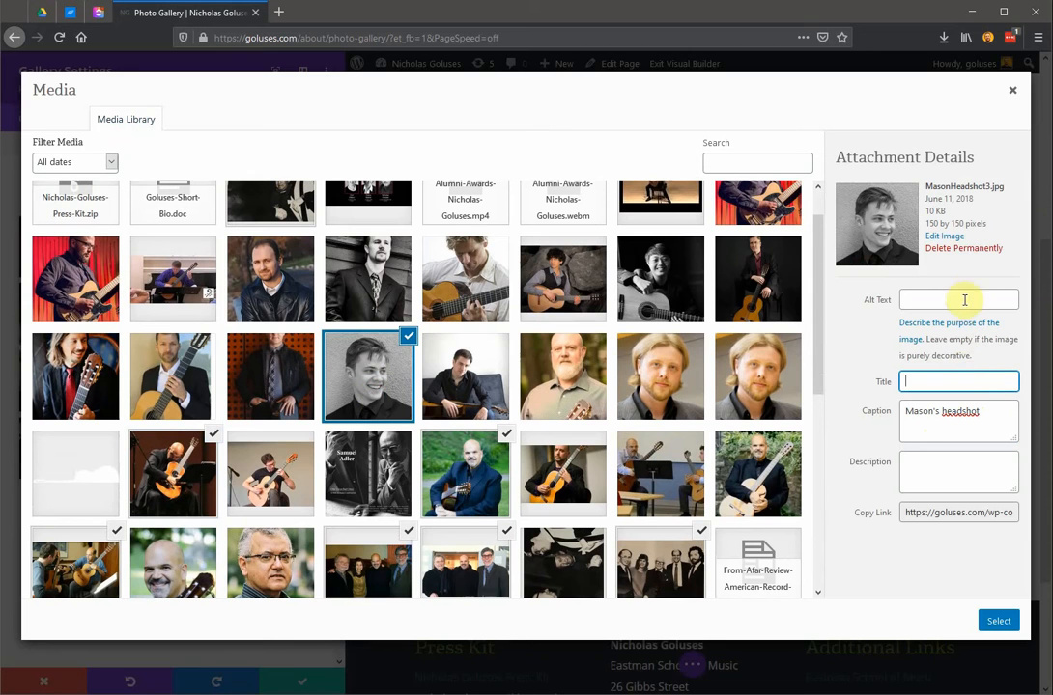
# Select the guitarist seated on the couch and the bearded man's portrait, clearing the portrait's title and captioning it with his name.
pyautogui.click(483, 385)
pyautogui.click(542, 336)
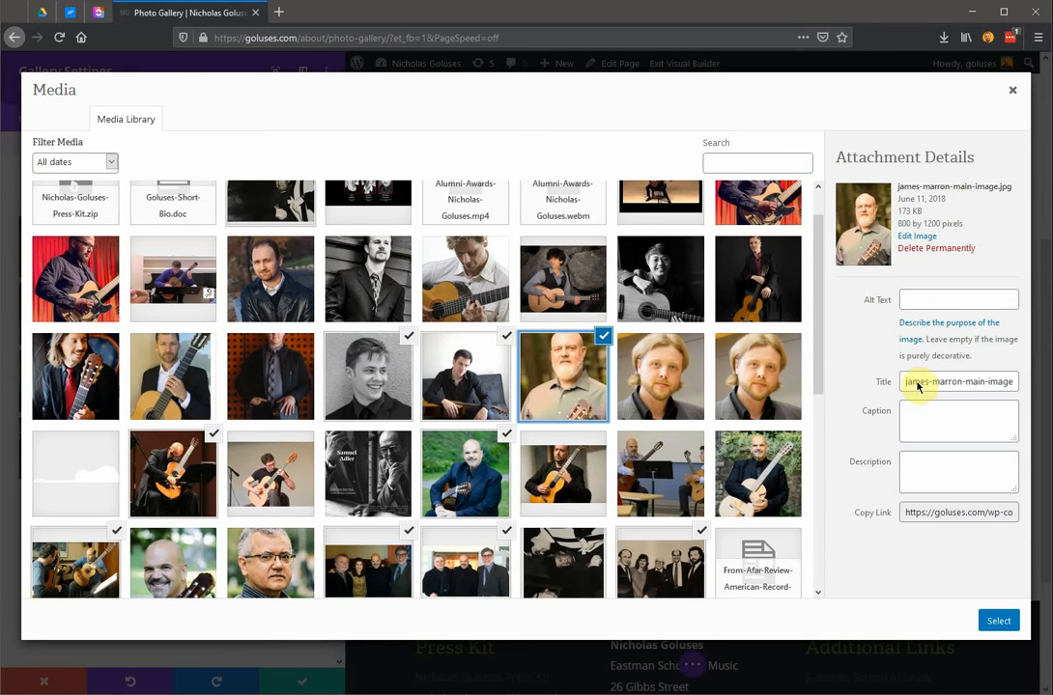
pyautogui.doubleClick(950, 381)
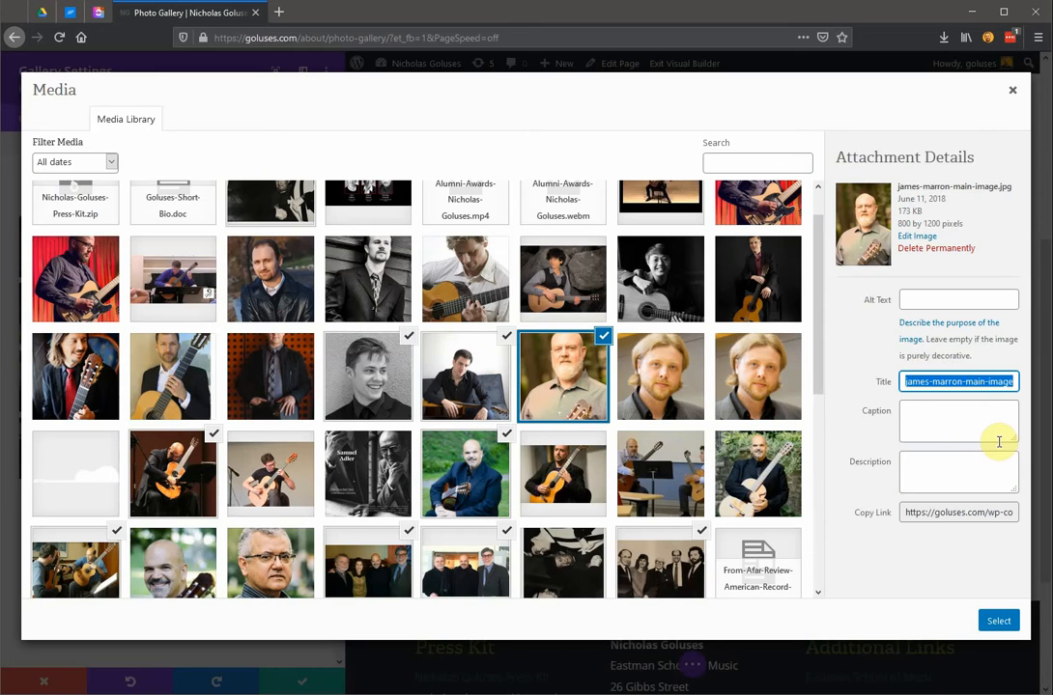
pyautogui.press('BackSpace')
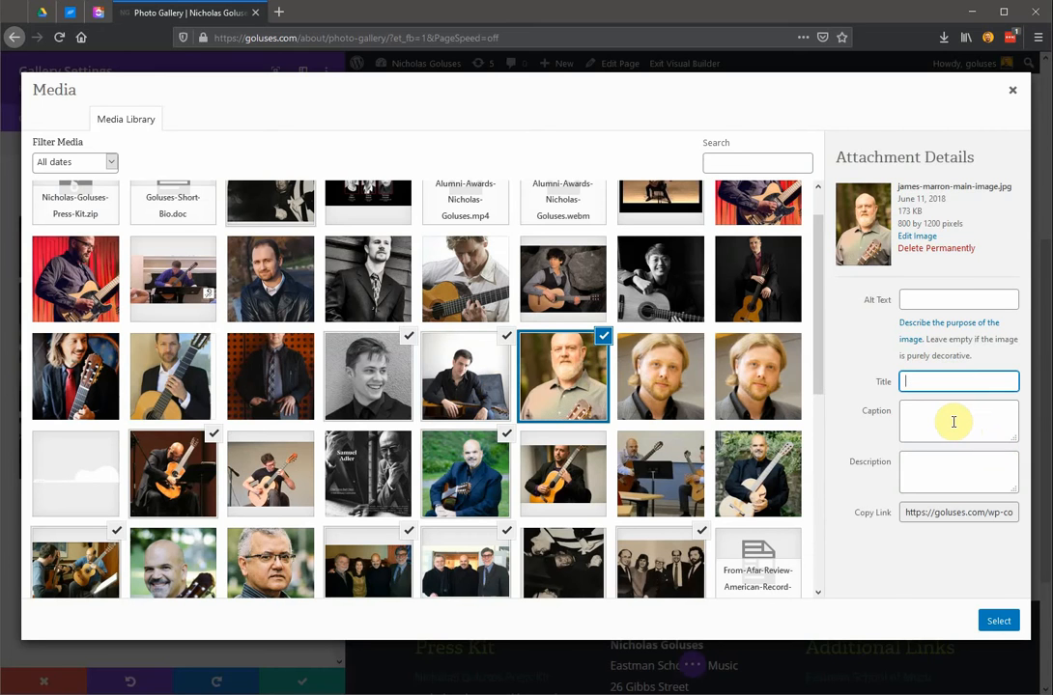
pyautogui.click(953, 422)
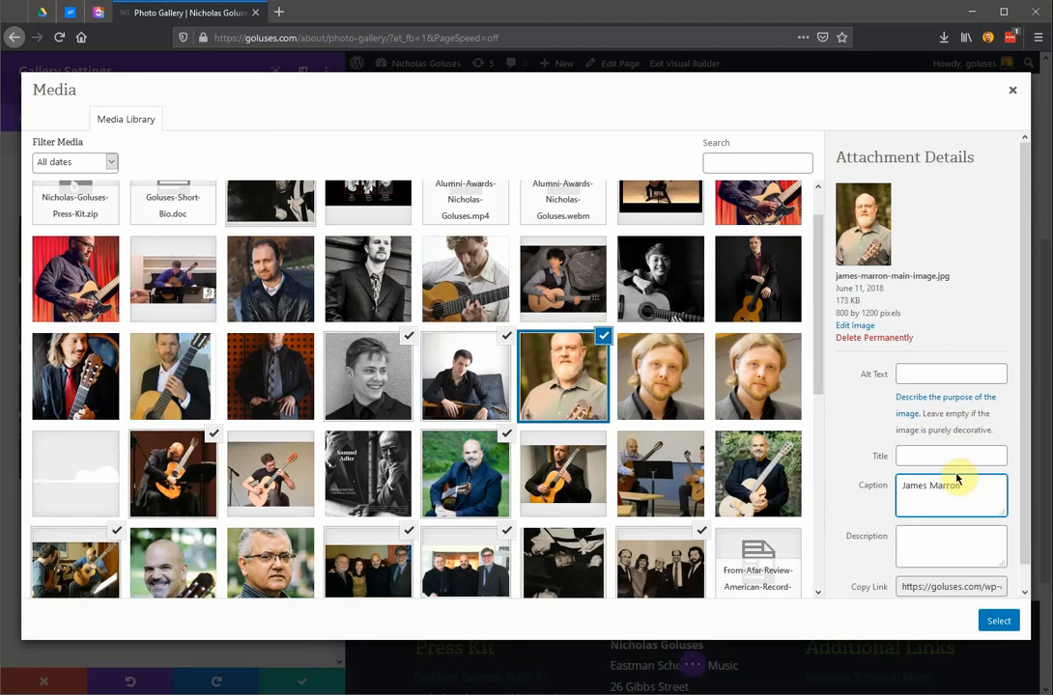
pyautogui.click(955, 456)
pyautogui.click(973, 494)
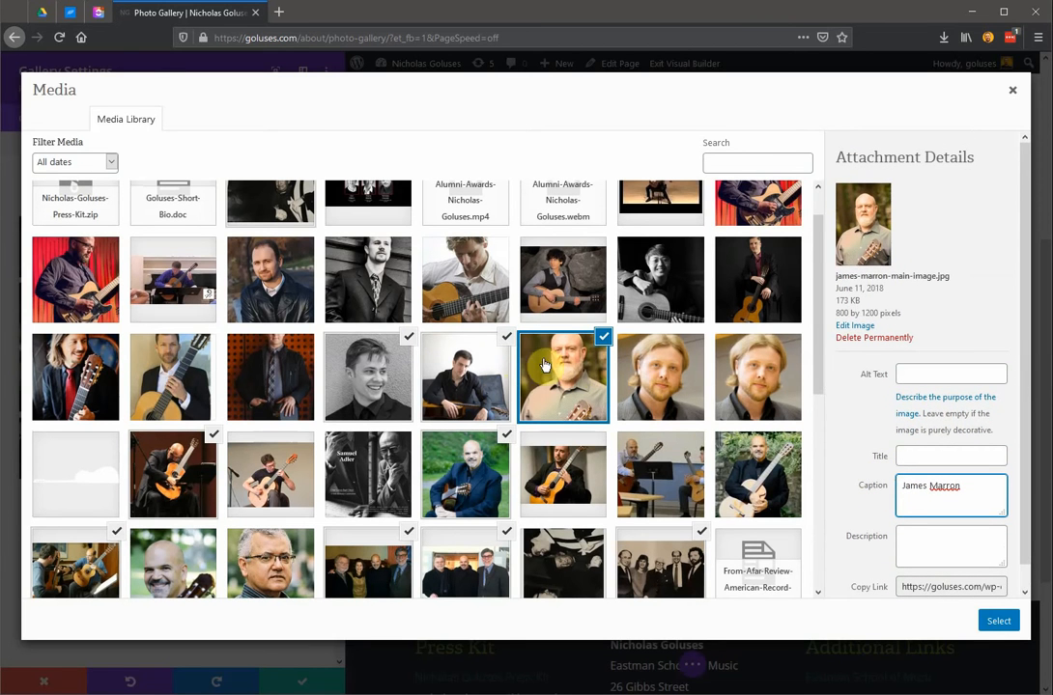
# Deselect the black-and-white headshot and insert the seated guitarist and bearded man's images into the gallery.
pyautogui.click(409, 348)
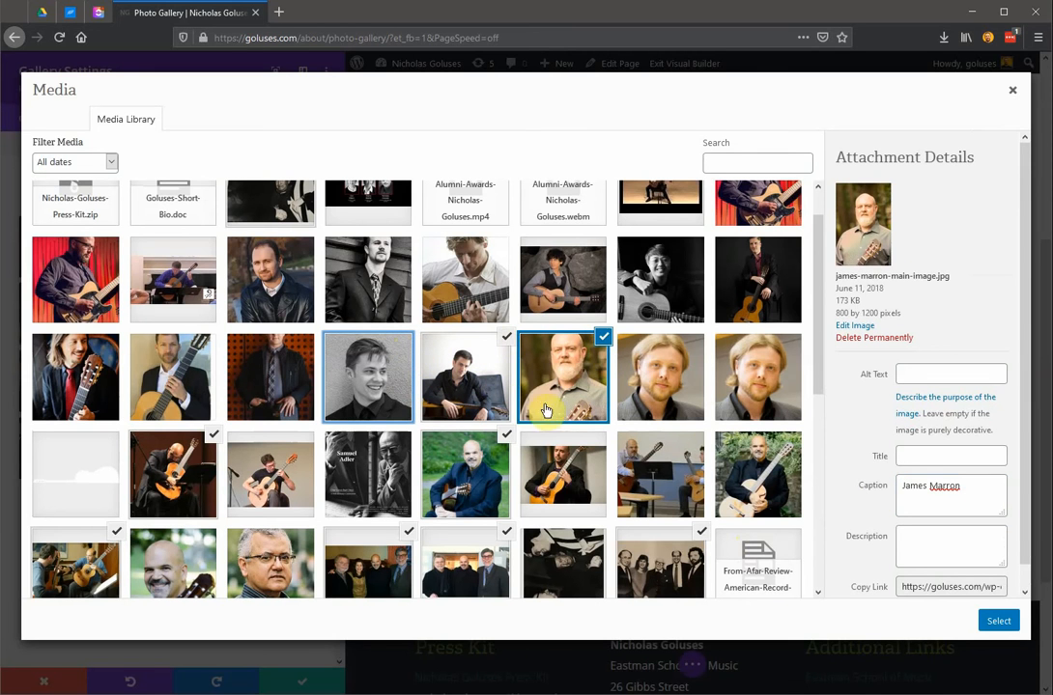
pyautogui.click(480, 398)
pyautogui.click(547, 406)
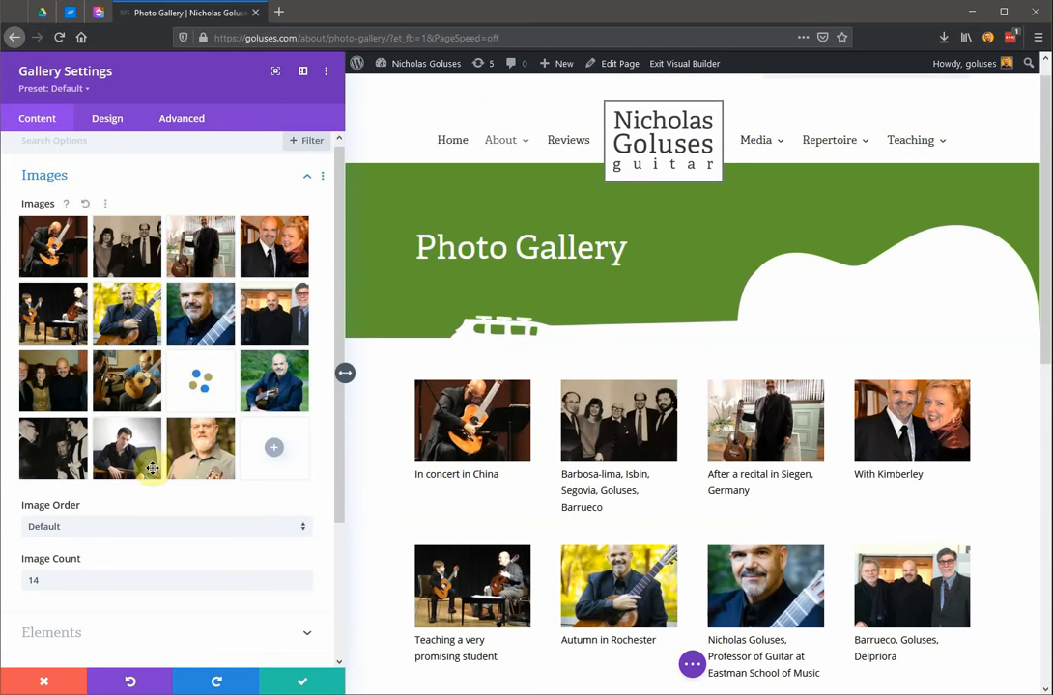
# Move the bearded man's portrait to the tenth position in the gallery's images and check the arrangement in the page preview.
pyautogui.scroll(-5, 661, 531)
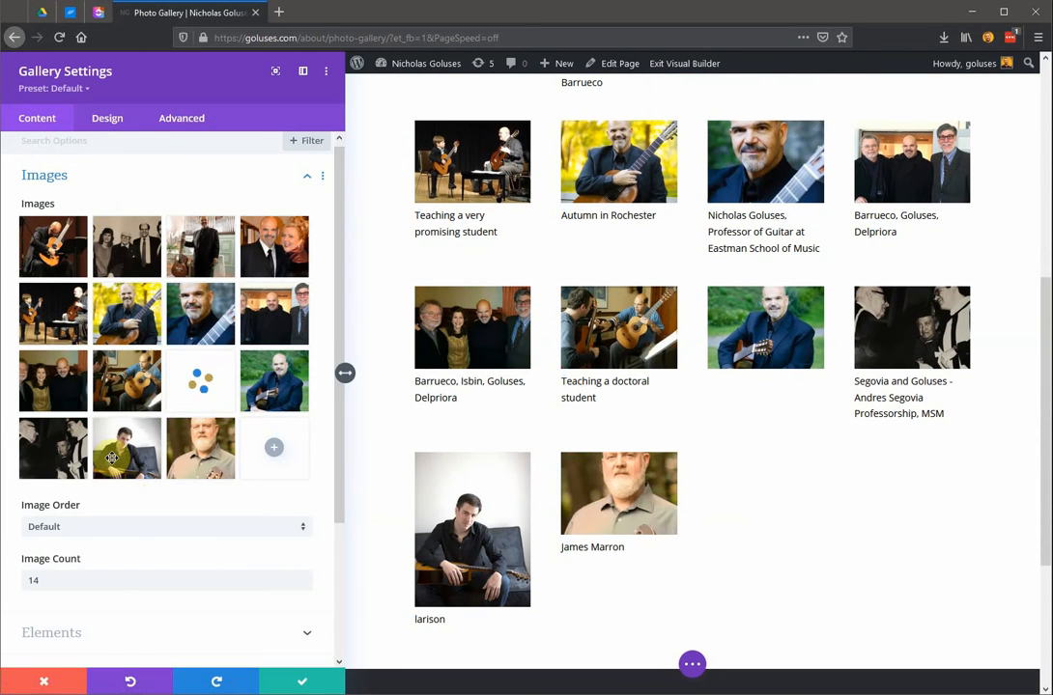
pyautogui.moveTo(194, 466); pyautogui.dragTo(145, 385)
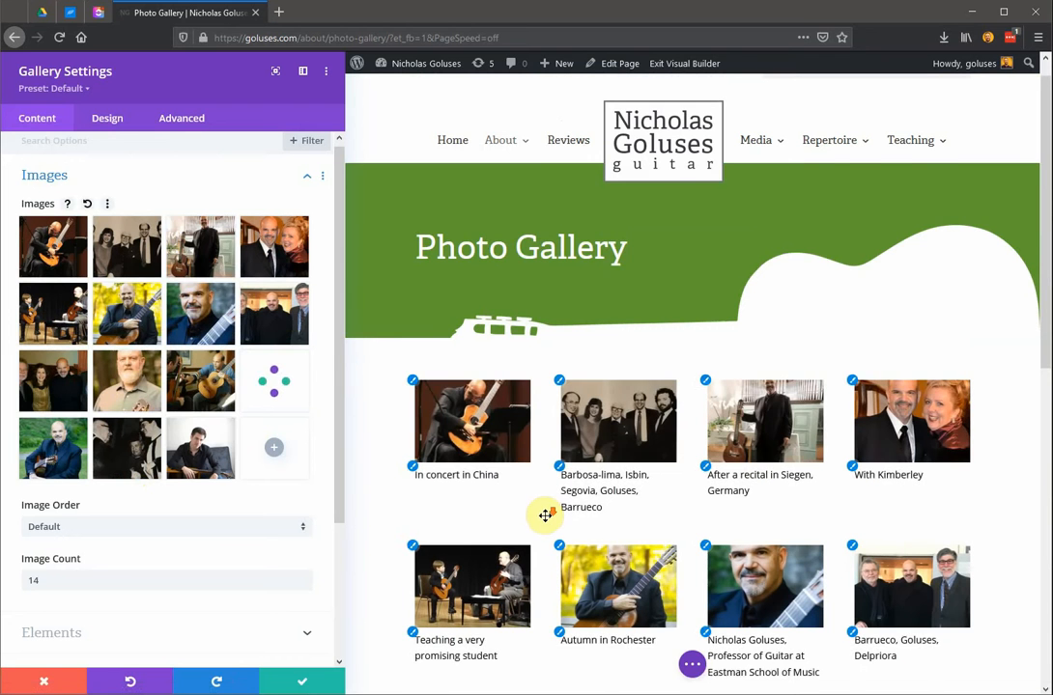
pyautogui.scroll(-5, 545, 512)
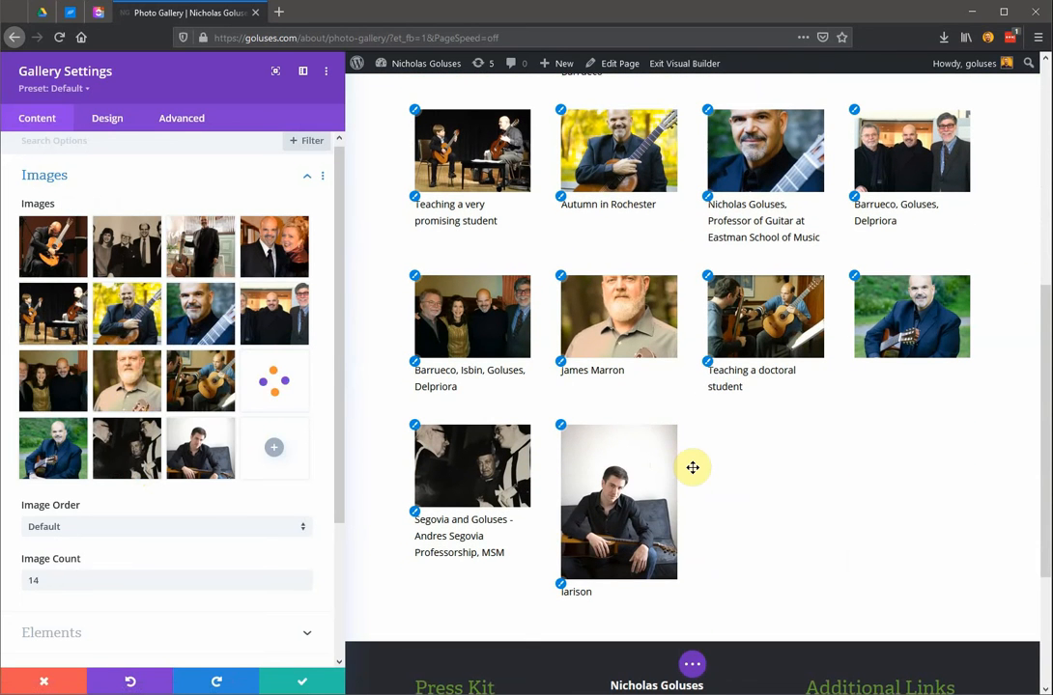
pyautogui.scroll(-1, 169, 462)
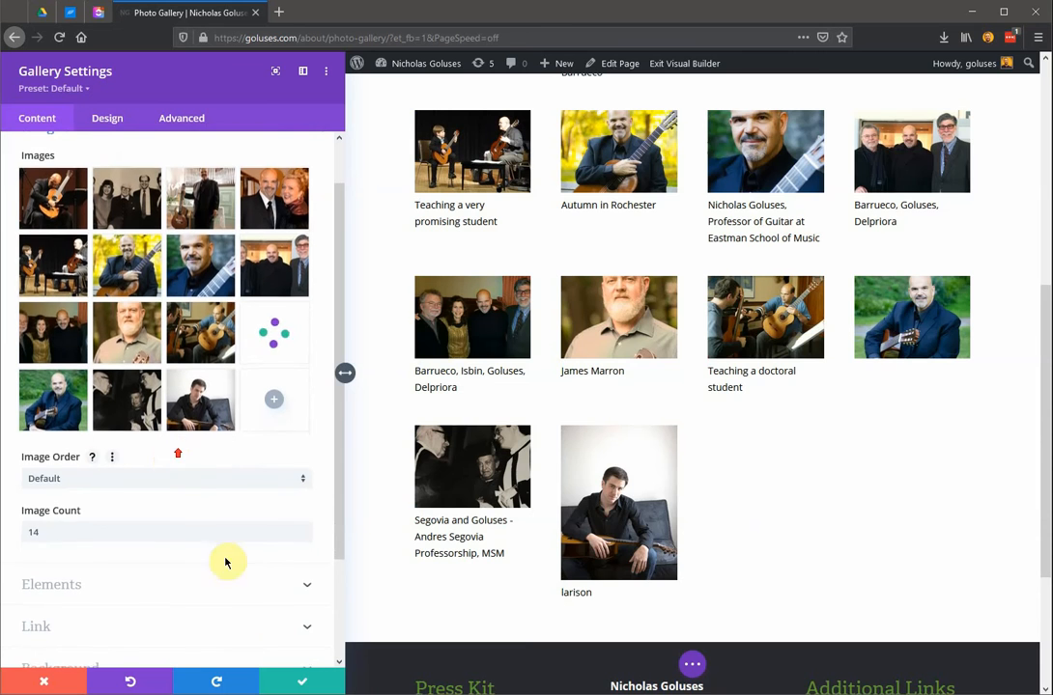
pyautogui.scroll(3, 717, 526)
pyautogui.scroll(2, 719, 526)
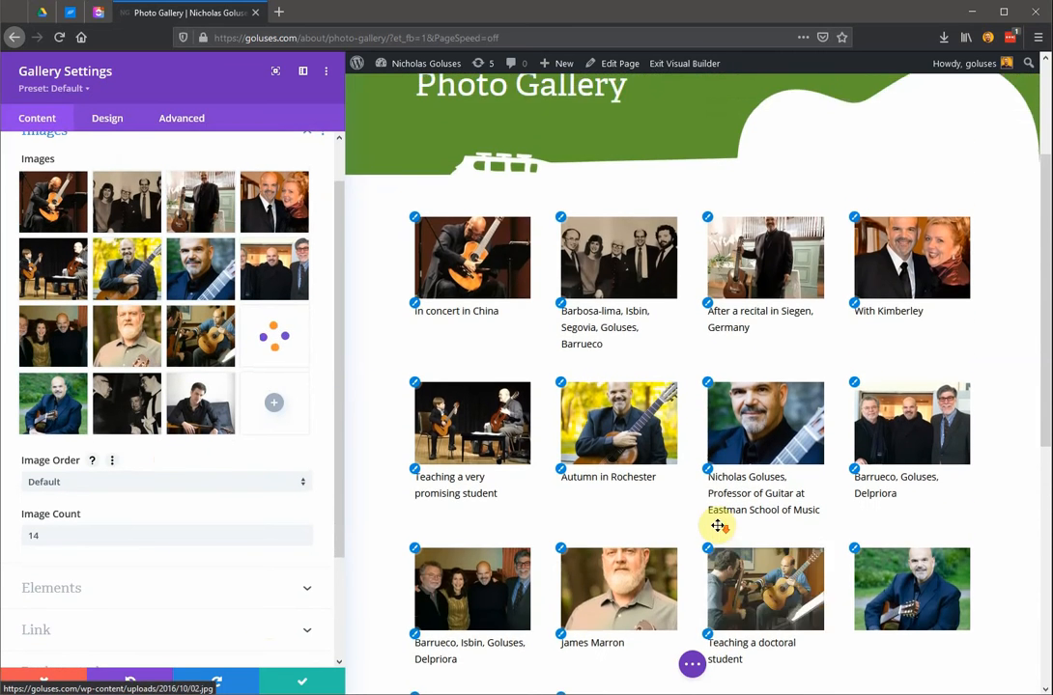
pyautogui.scroll(-6, 720, 526)
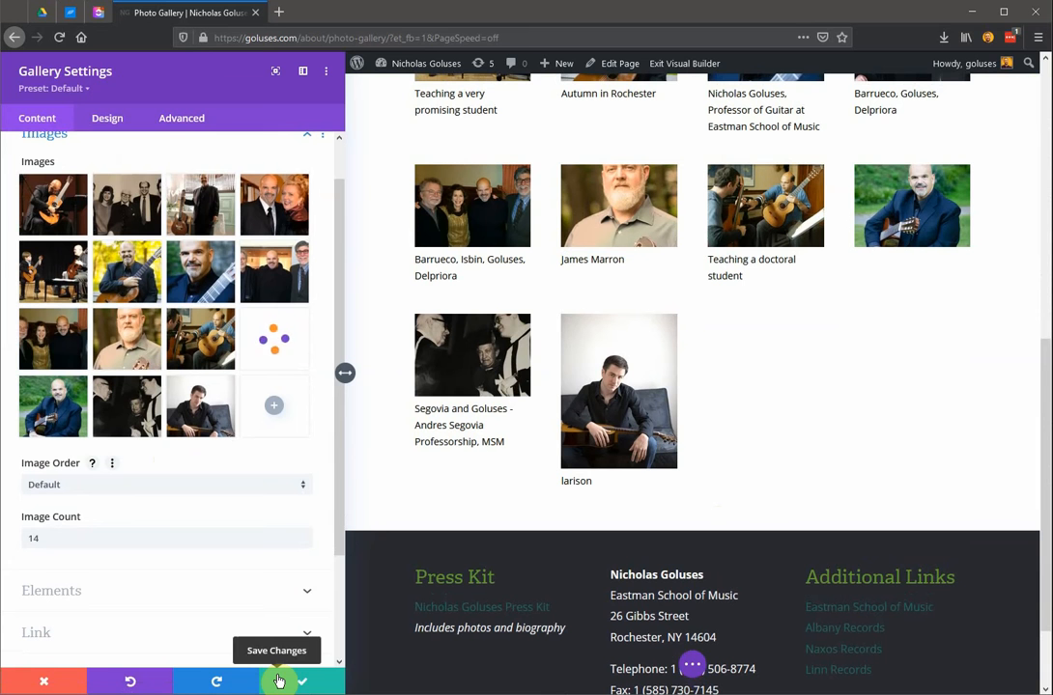
# Save the gallery module's settings and reveal the page-level builder controls with the page save option.
pyautogui.click(319, 686)
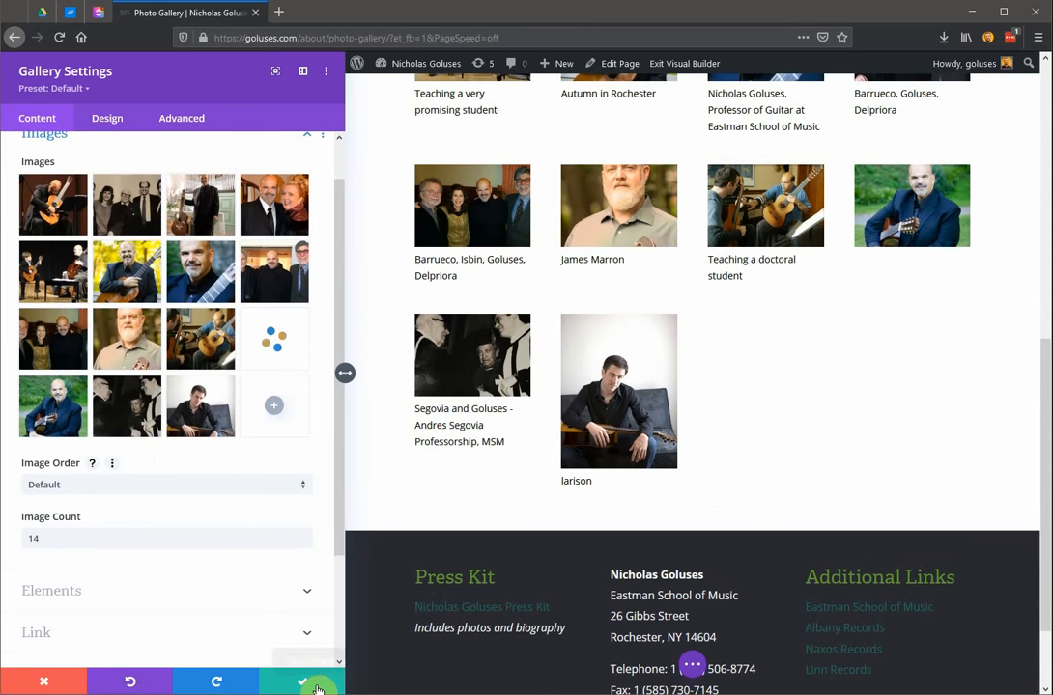
pyautogui.click(318, 689)
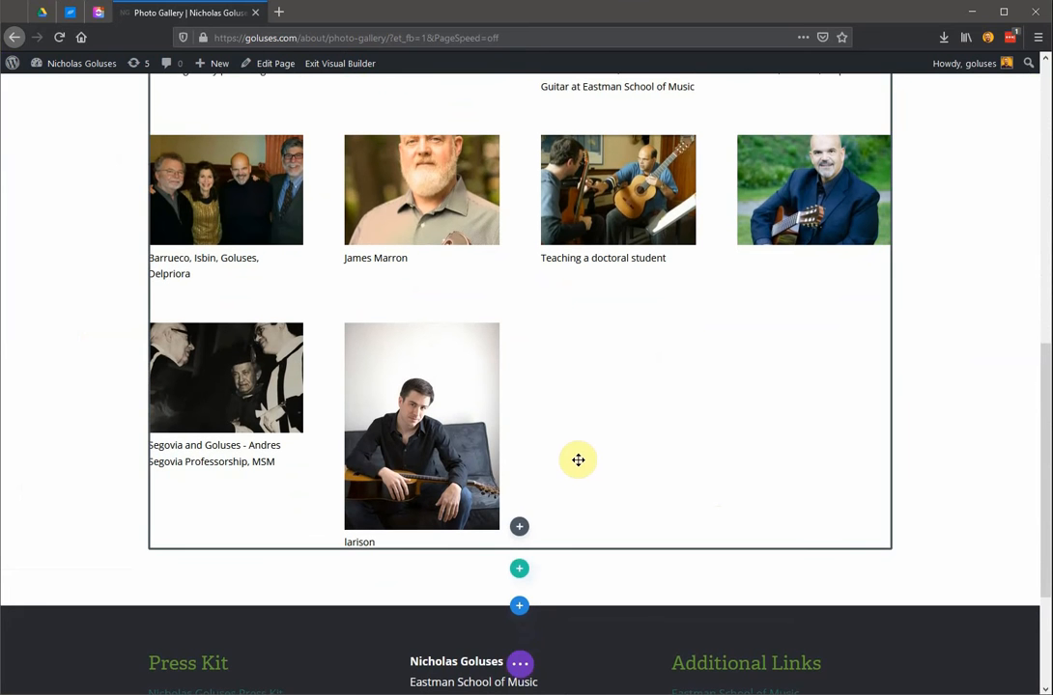
pyautogui.scroll(-1, 578, 459)
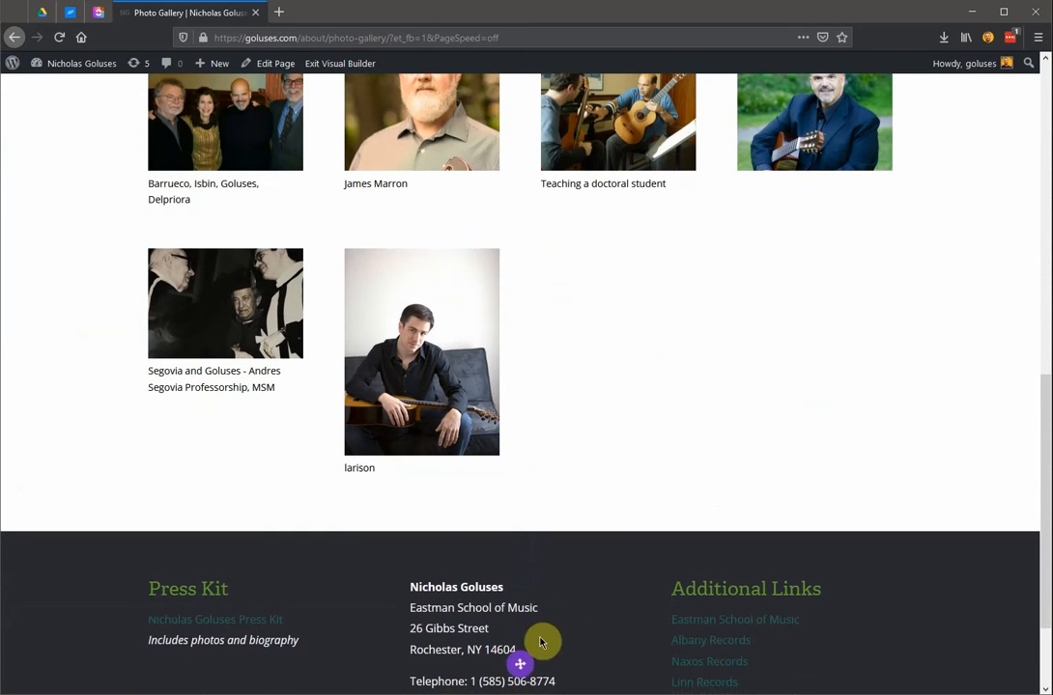
pyautogui.click(522, 670)
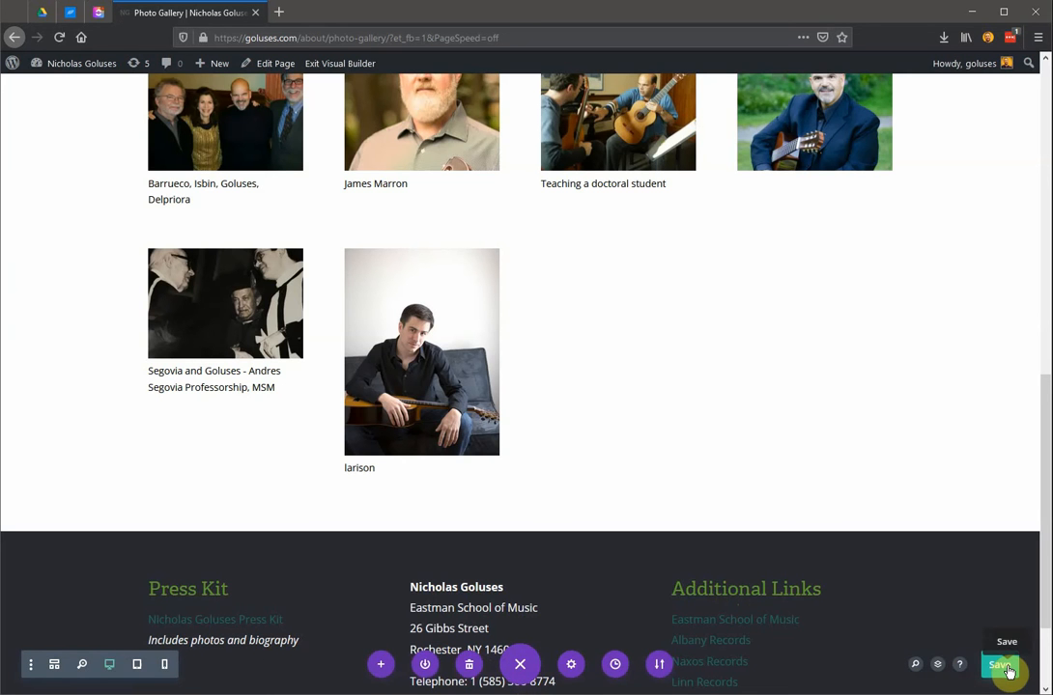
# Exit the Visual Builder with the unsaved changes discarded, and check the gallery on the live page.
pyautogui.scroll(7, 731, 495)
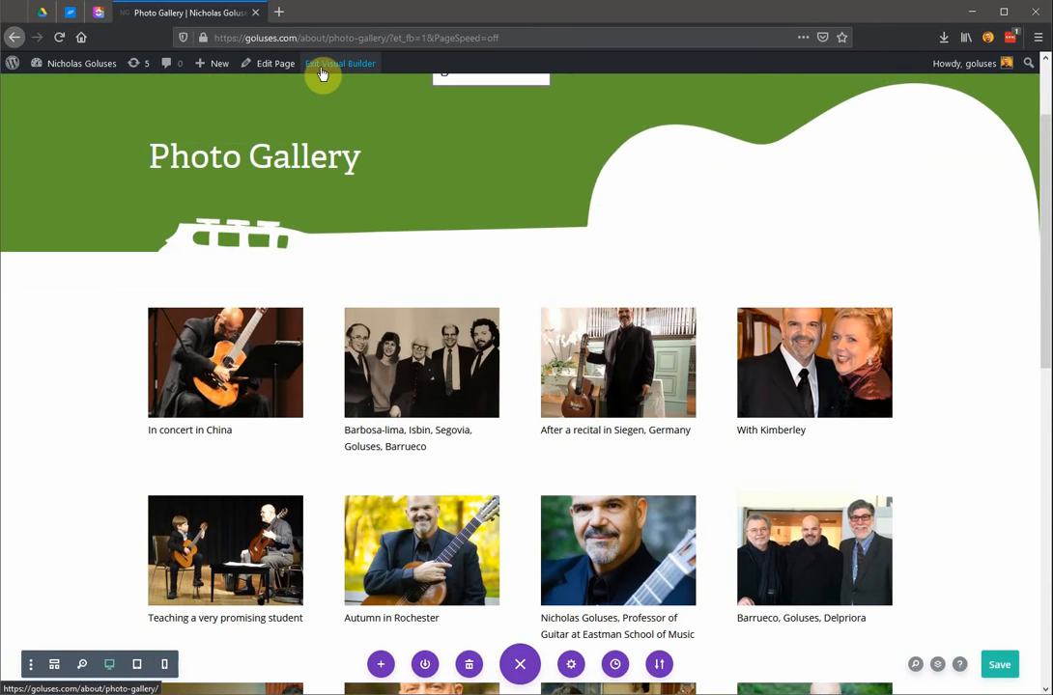
pyautogui.click(322, 69)
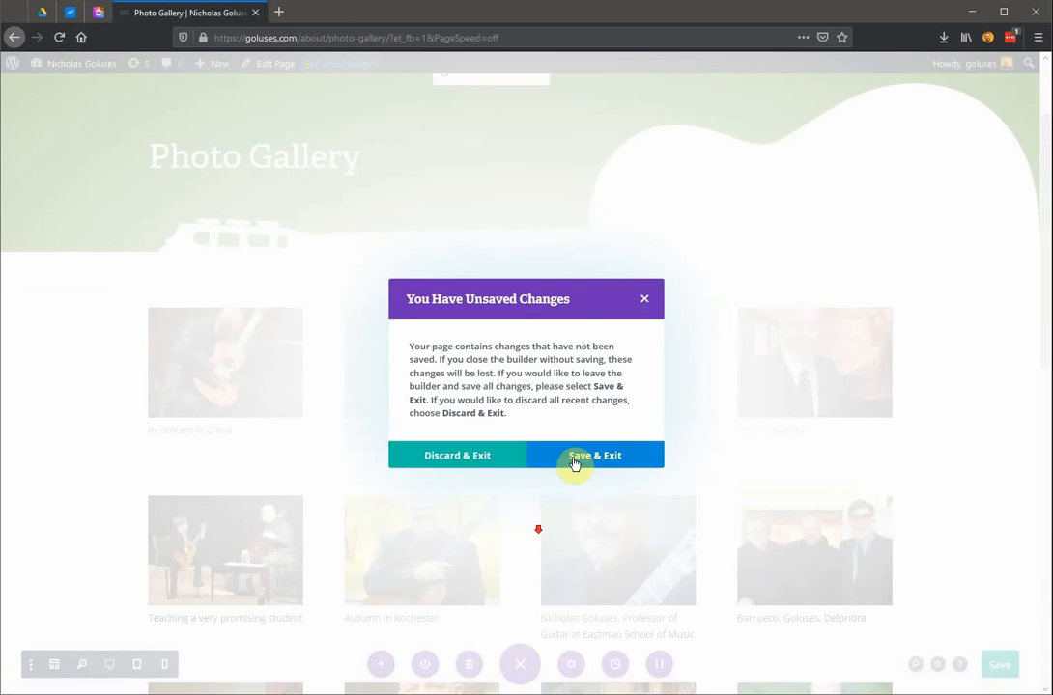
pyautogui.click(460, 463)
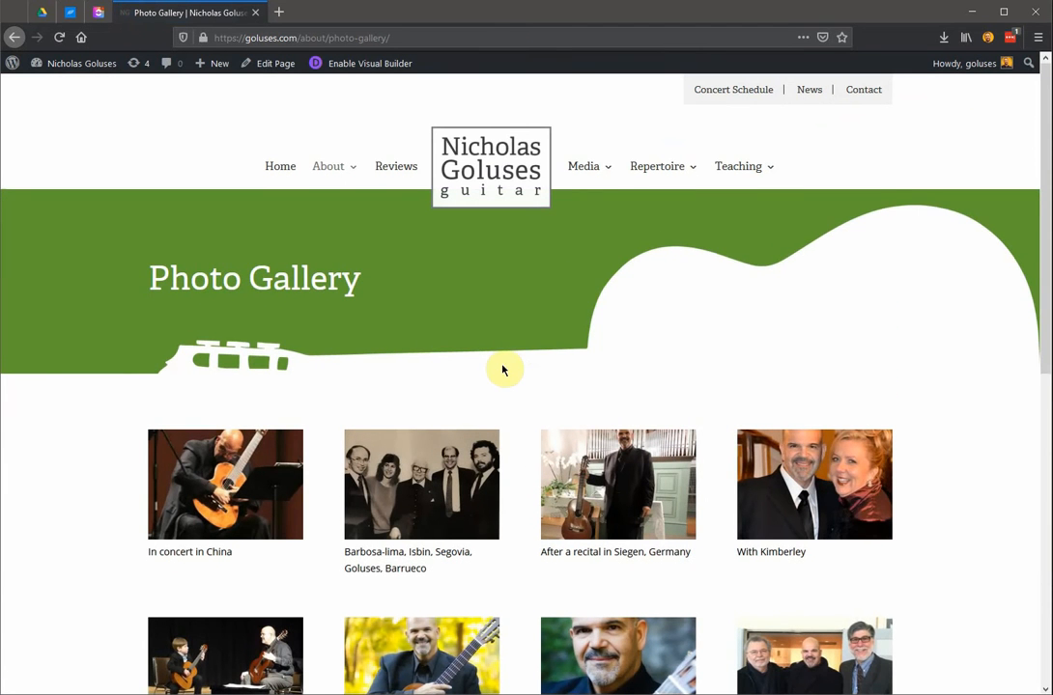
pyautogui.scroll(-2, 501, 370)
pyautogui.scroll(-5, 503, 368)
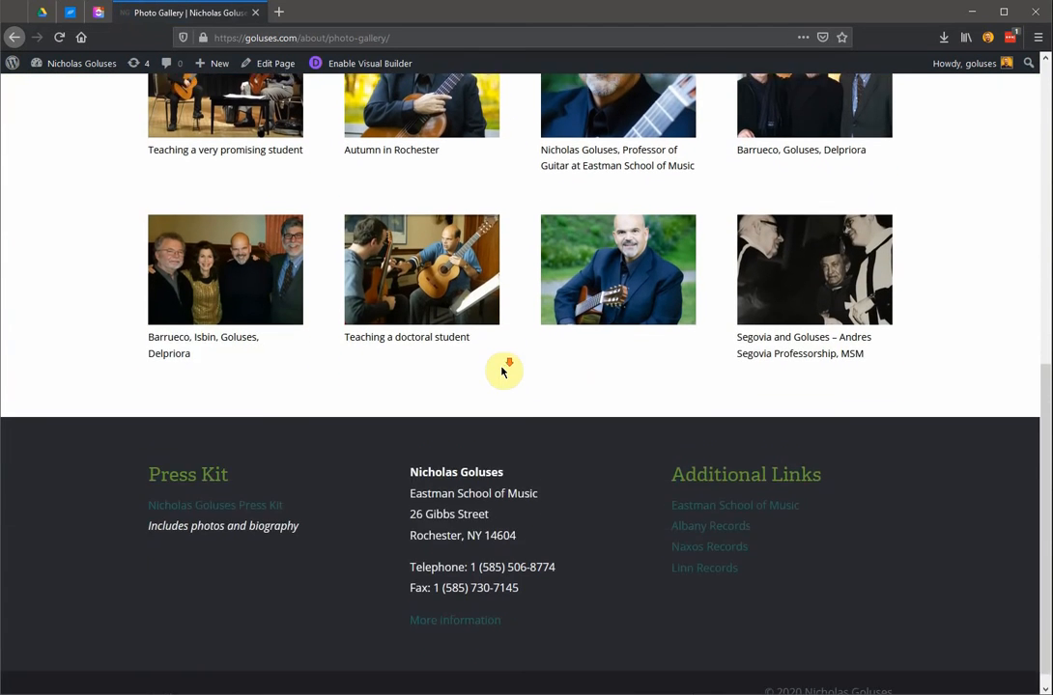
pyautogui.scroll(6, 526, 372)
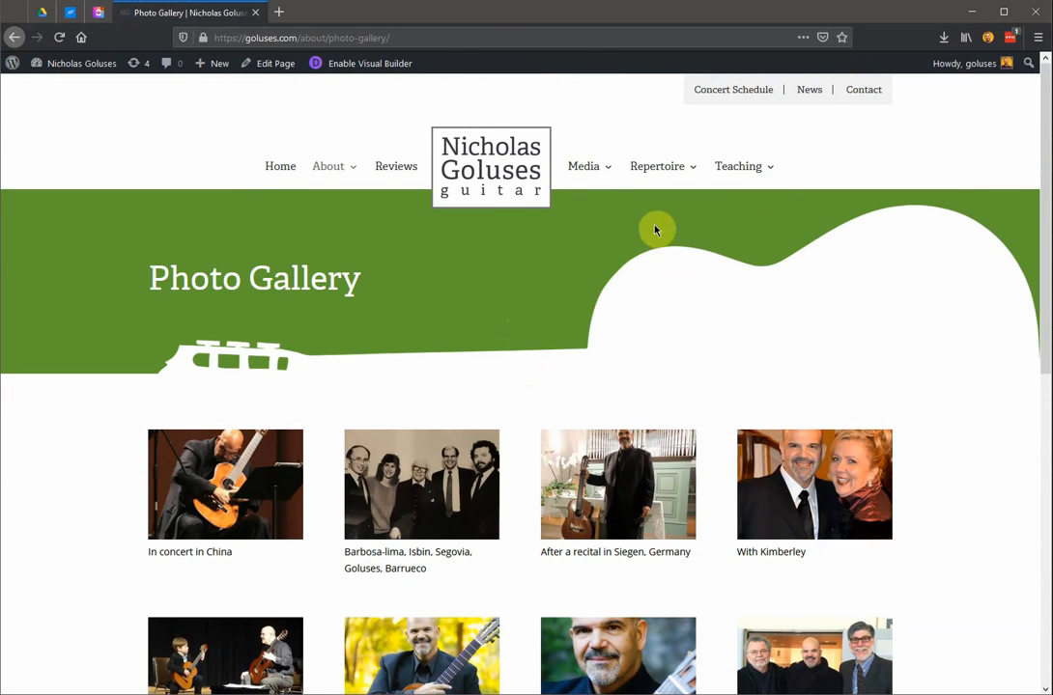
# Open the Concertos page under Repertoire and enable the Visual Builder on it.
pyautogui.moveTo(669, 167)
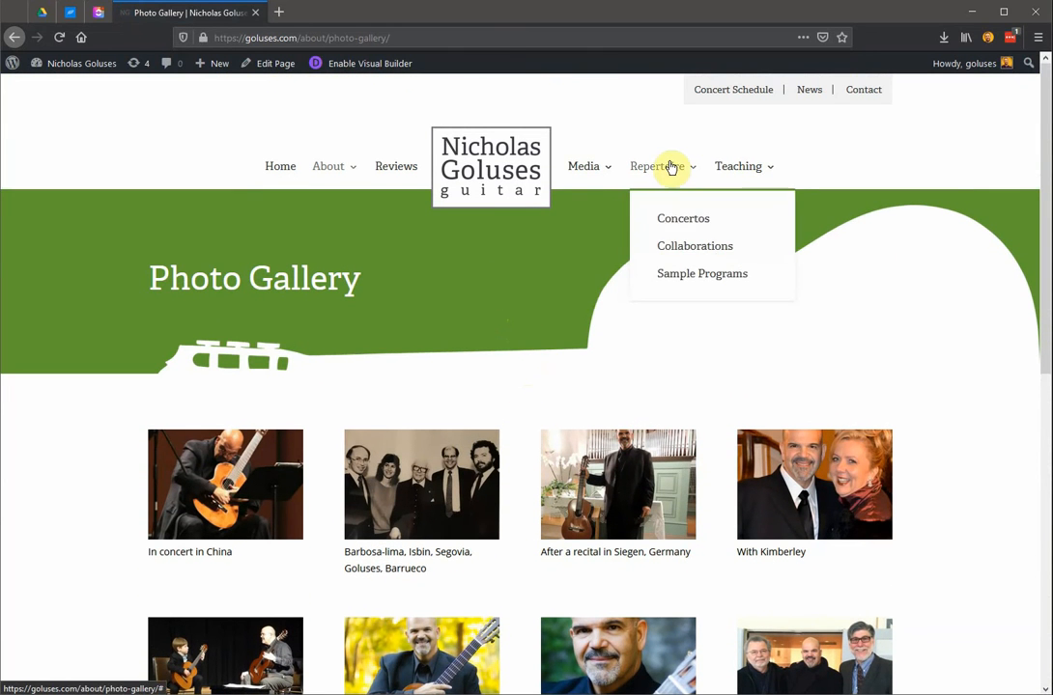
pyautogui.click(675, 225)
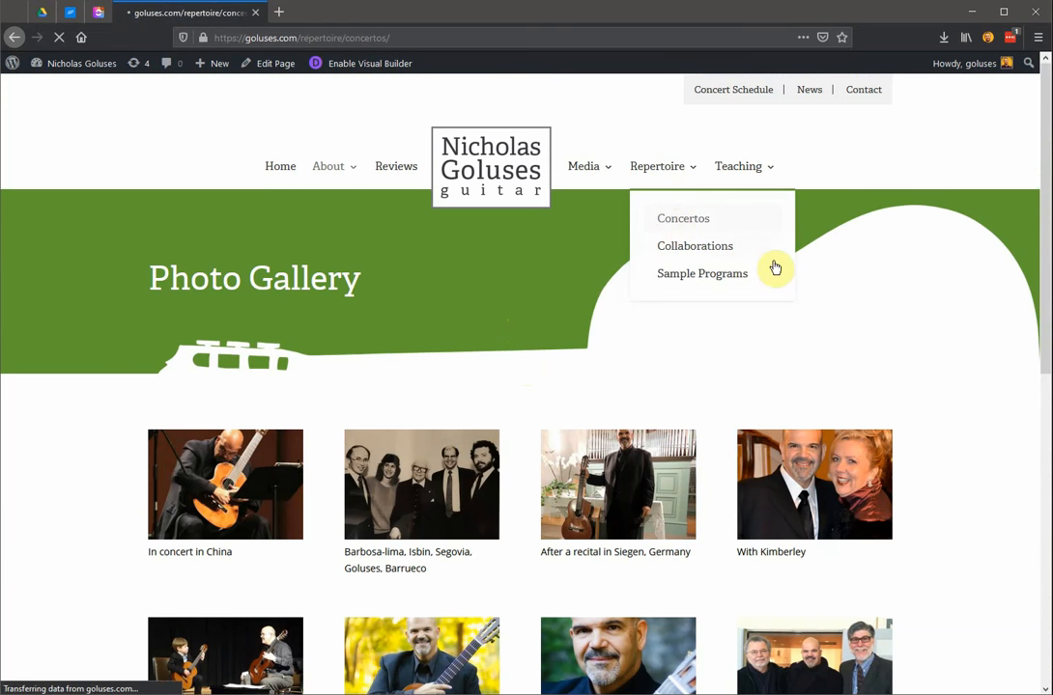
pyautogui.scroll(-3, 647, 417)
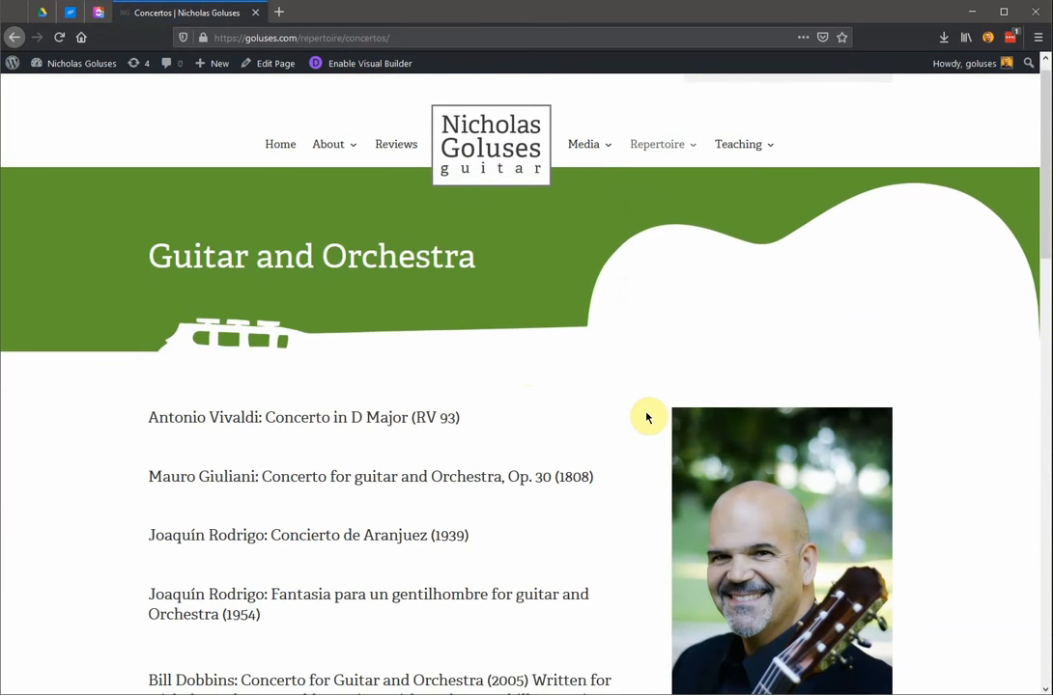
pyautogui.scroll(3, 517, 249)
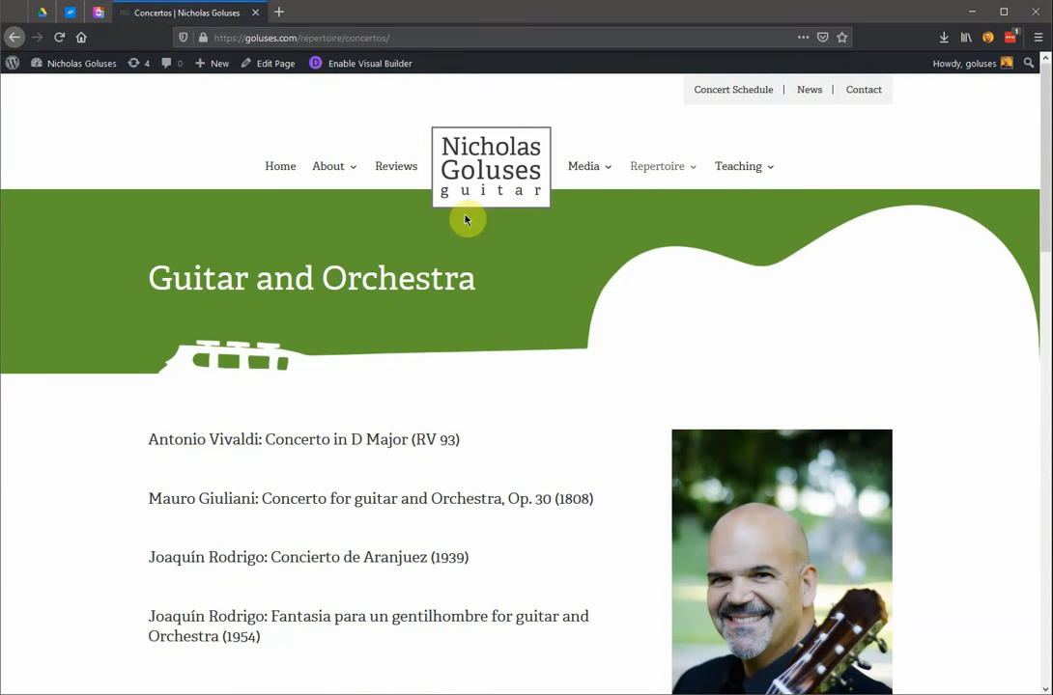
pyautogui.click(382, 75)
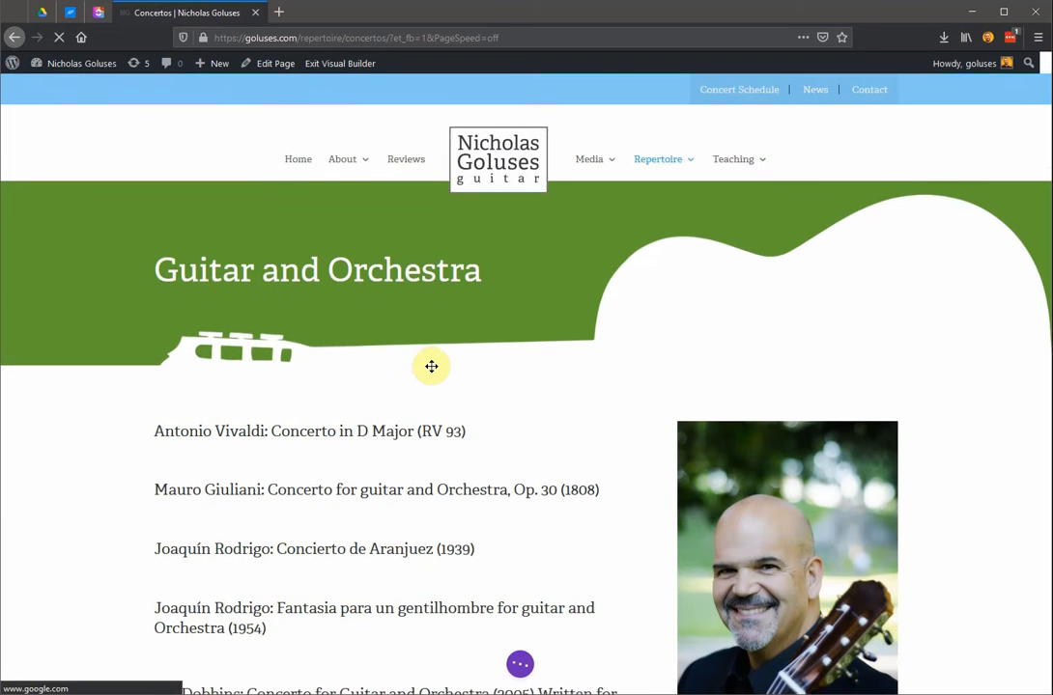
# Look through the full list of guitar and orchestra works on the Concertos page.
pyautogui.scroll(-1, 430, 415)
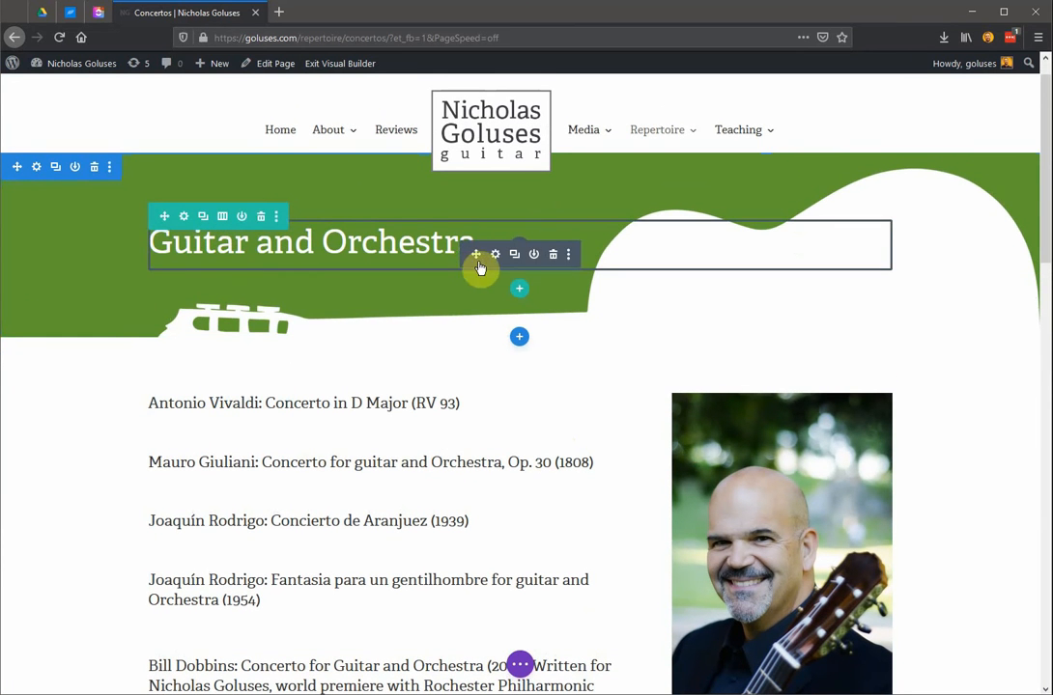
pyautogui.scroll(-4, 430, 416)
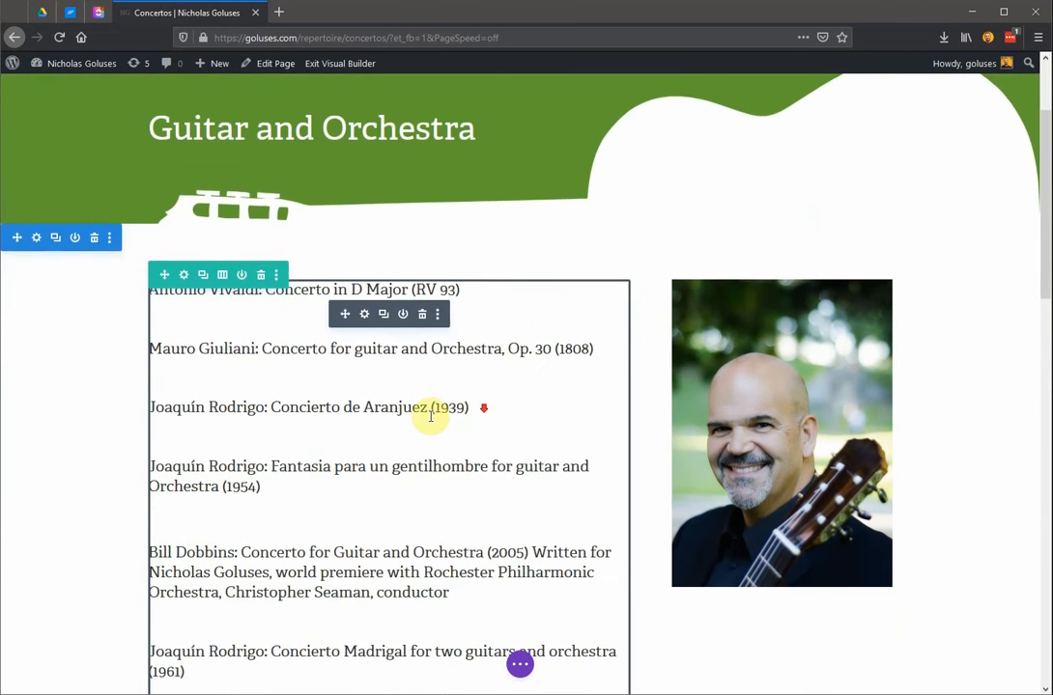
pyautogui.scroll(-3, 425, 413)
pyautogui.scroll(3, 425, 412)
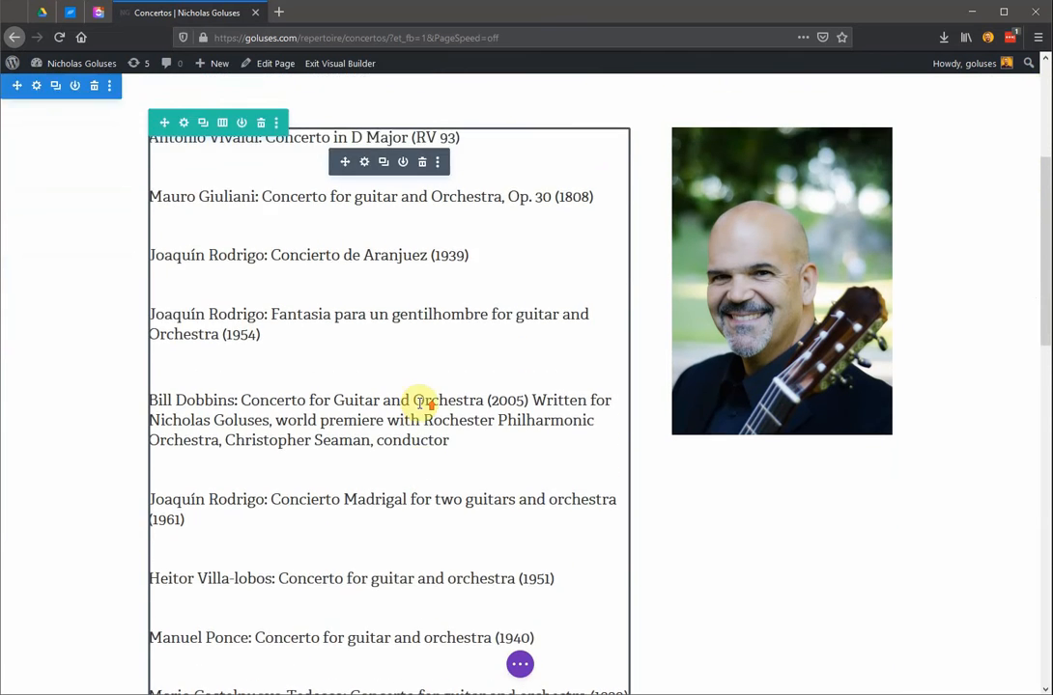
pyautogui.scroll(1, 415, 398)
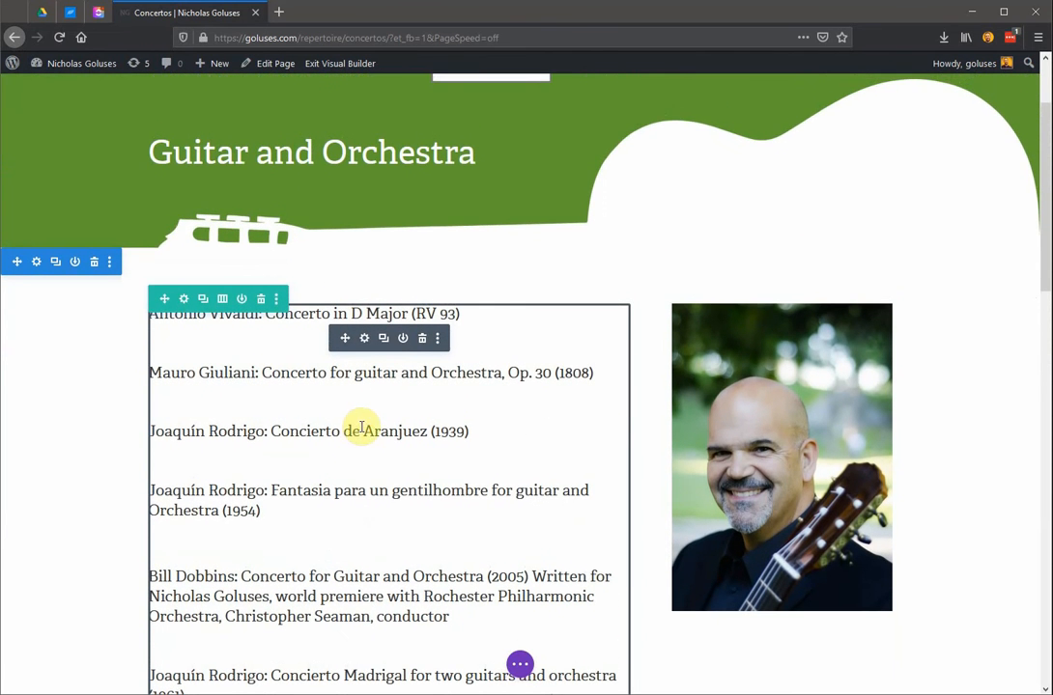
pyautogui.scroll(2, 363, 425)
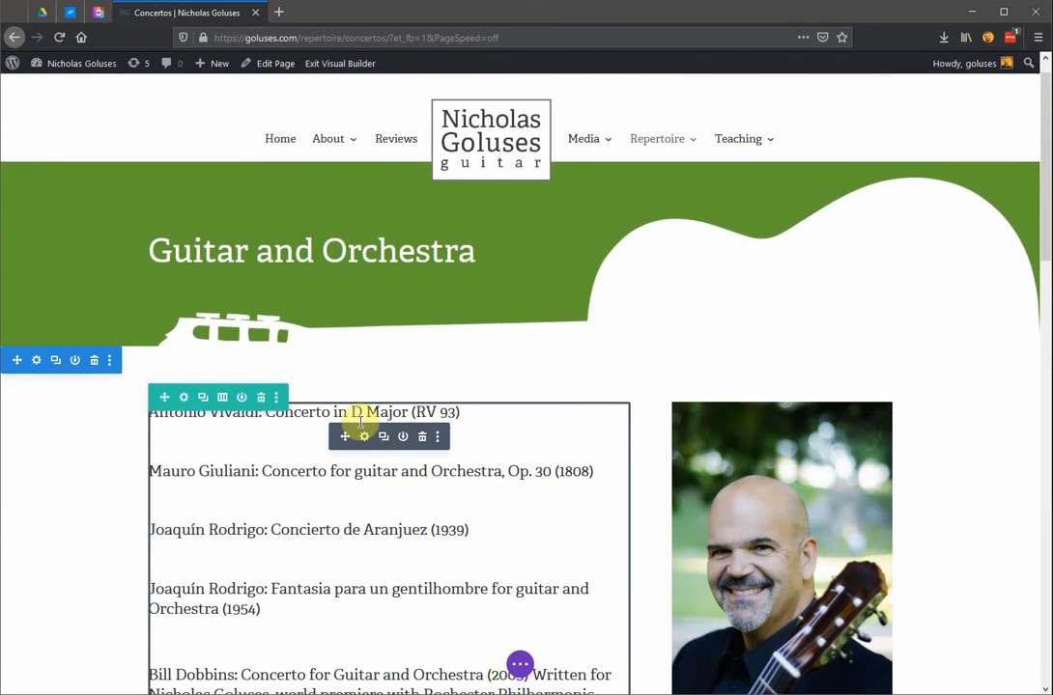
pyautogui.scroll(-3, 360, 422)
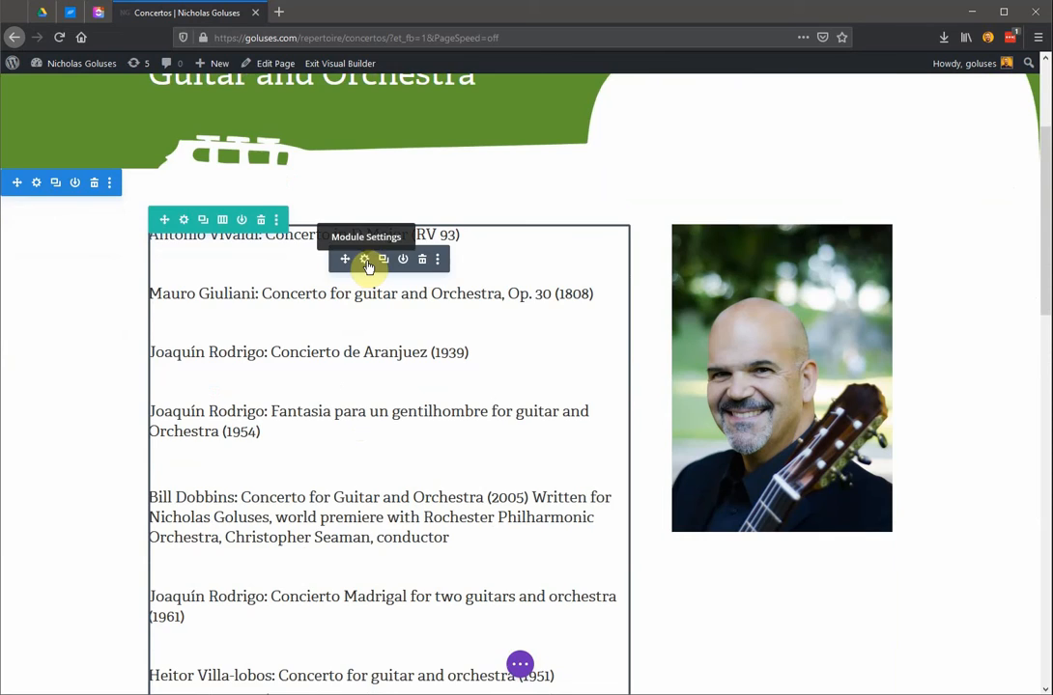
pyautogui.scroll(-8, 319, 444)
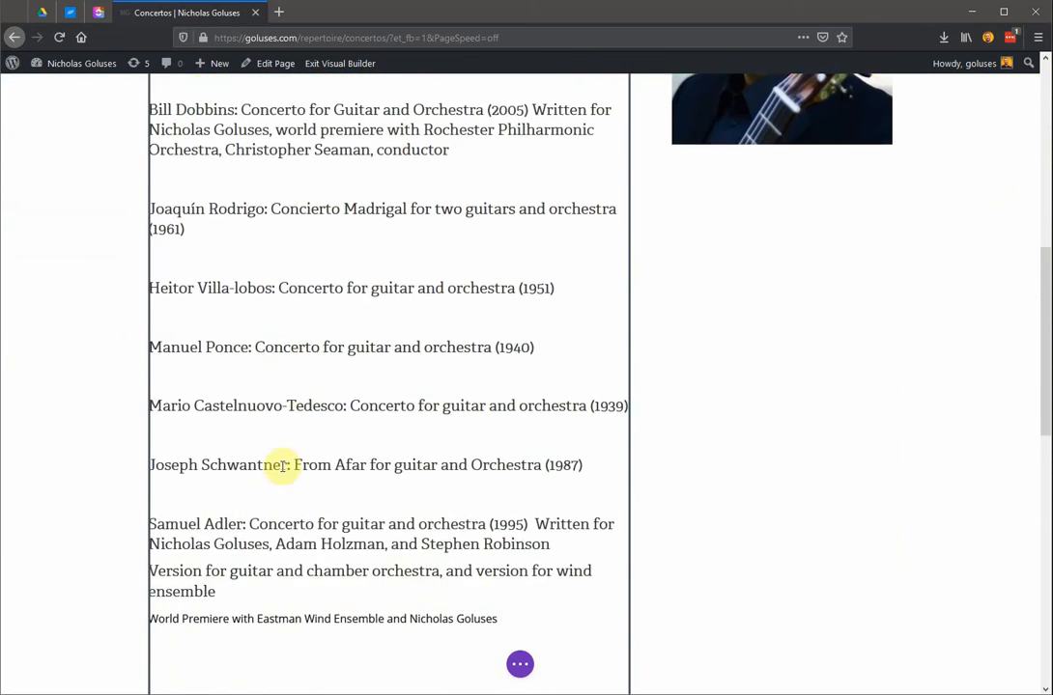
pyautogui.scroll(-8, 419, 484)
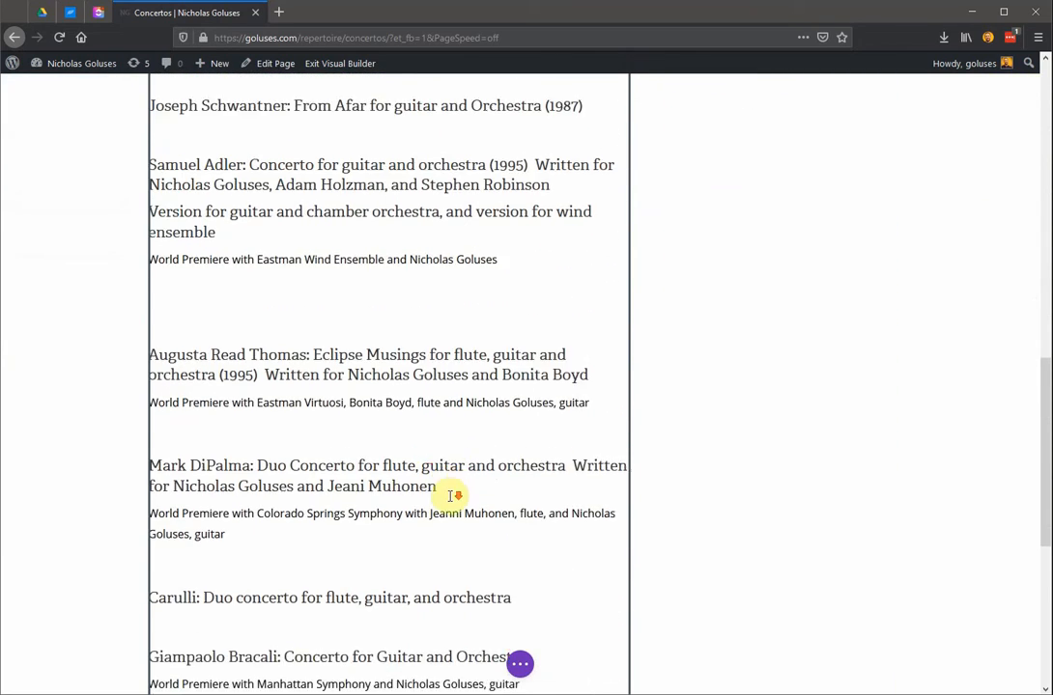
pyautogui.scroll(15, 446, 496)
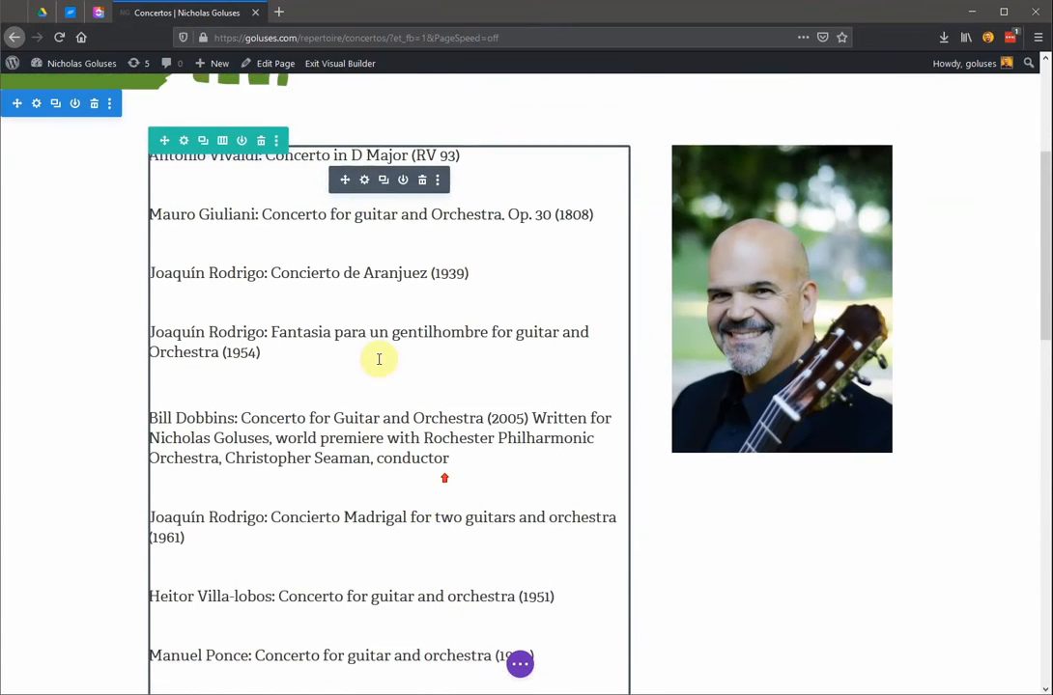
# Open the concerto list's text module settings and add the line "A new piece of music here" at the end of the body.
pyautogui.click(365, 206)
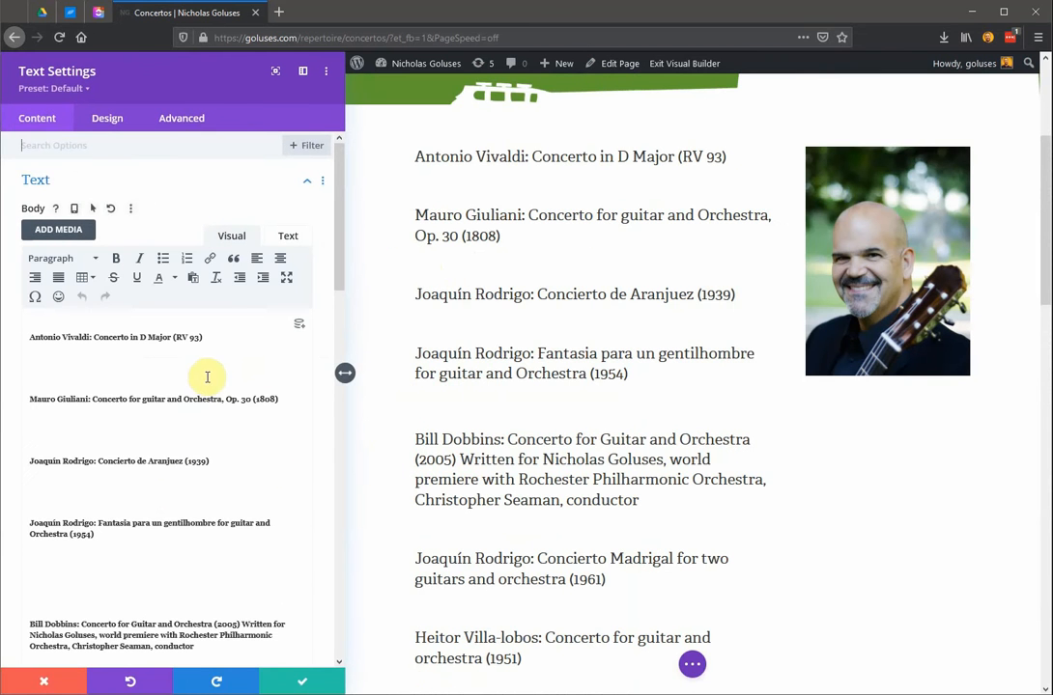
pyautogui.scroll(-4, 228, 404)
pyautogui.scroll(-15, 228, 406)
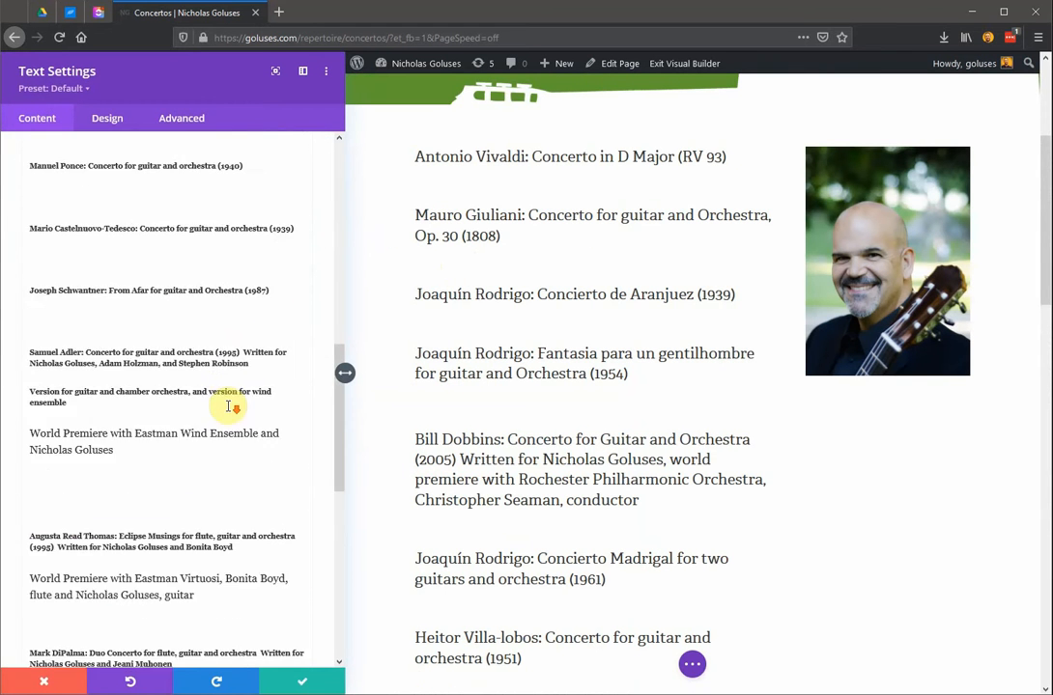
pyautogui.scroll(-3, 228, 407)
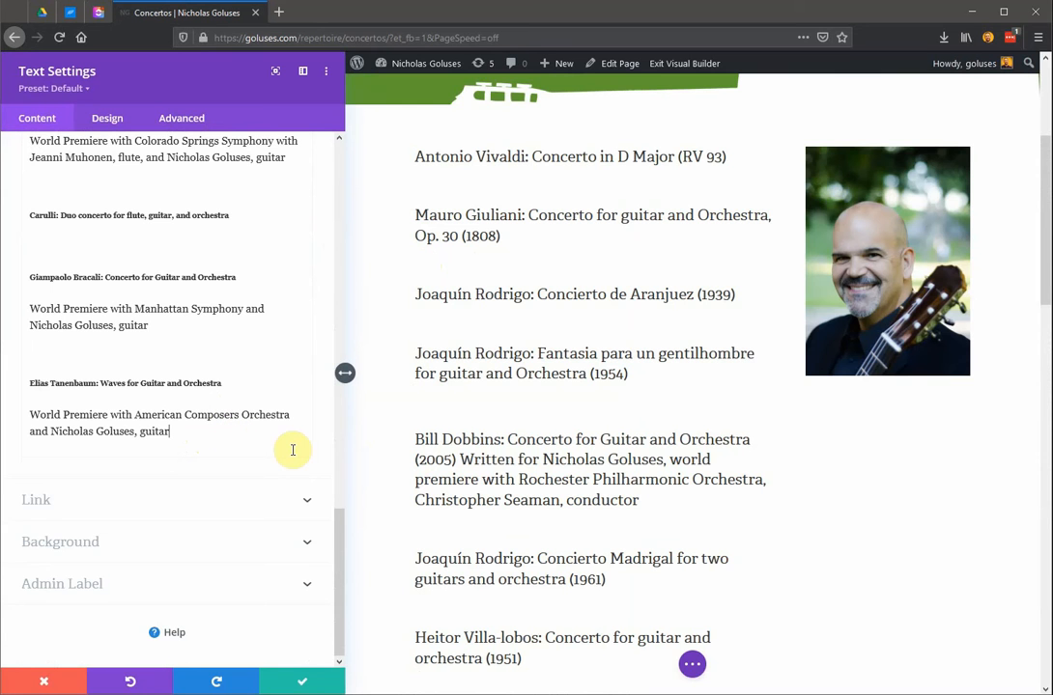
pyautogui.press('Return')
pyautogui.scroll(-6, 498, 450)
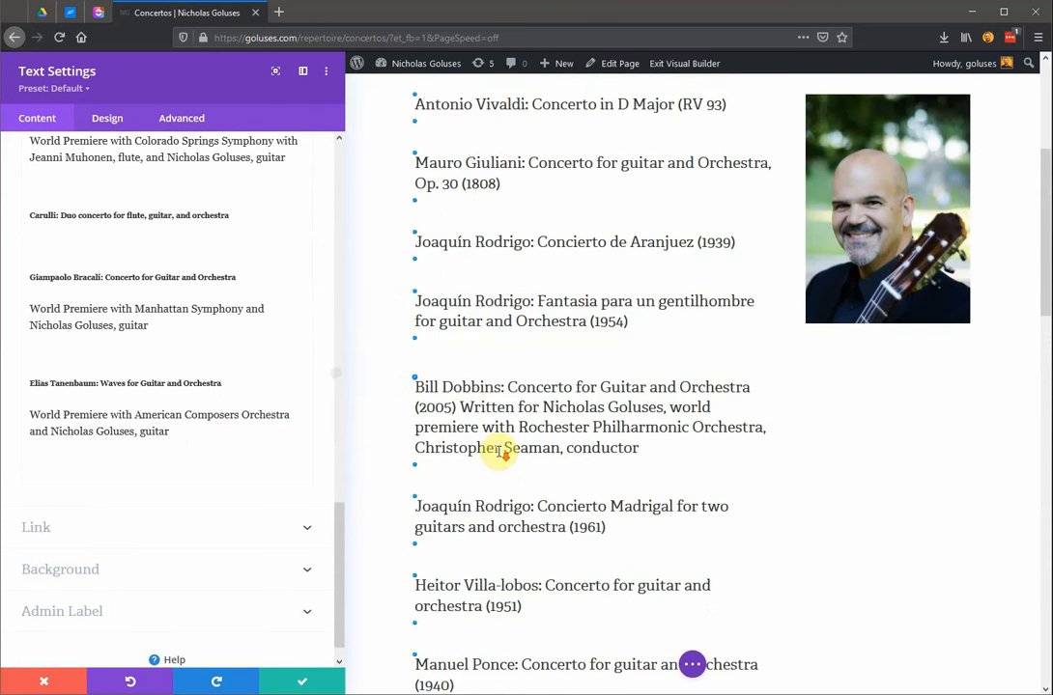
pyautogui.scroll(-8, 498, 450)
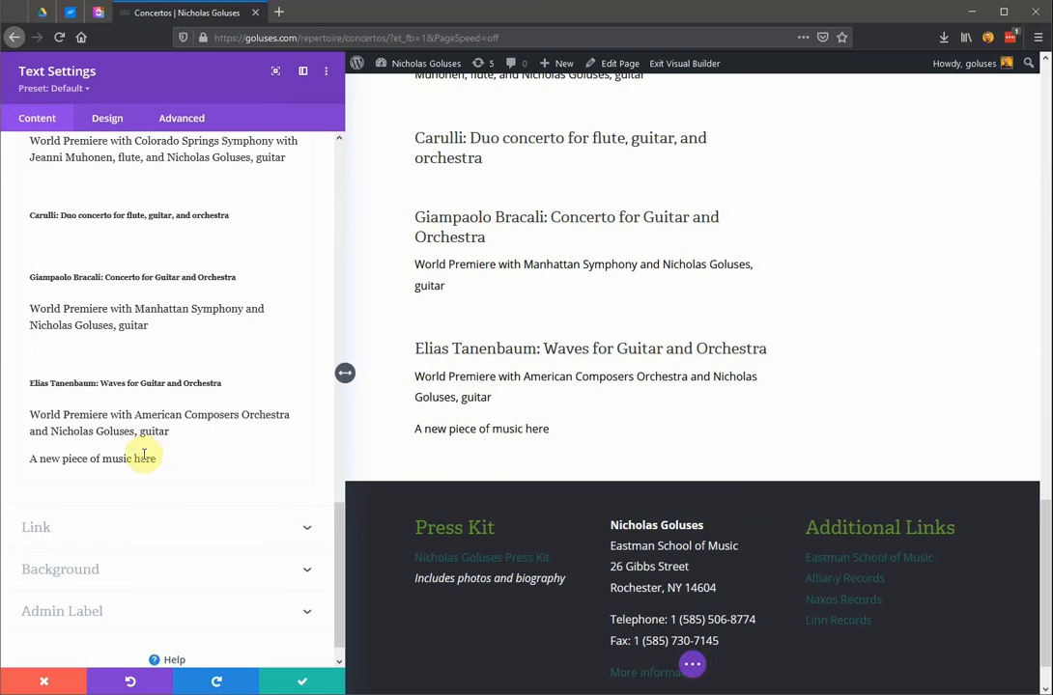
# Select the line "A new piece of music here", clear its bold and italic formatting, and style it as Heading 3.
pyautogui.moveTo(165, 466); pyautogui.dragTo(19, 459)
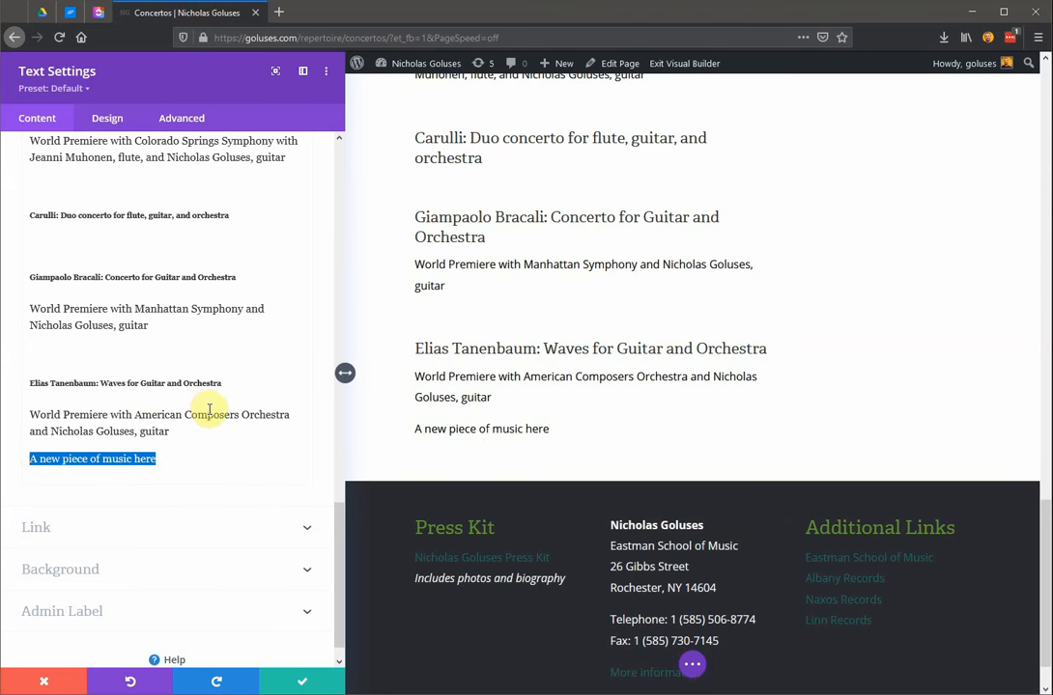
pyautogui.scroll(10, 188, 438)
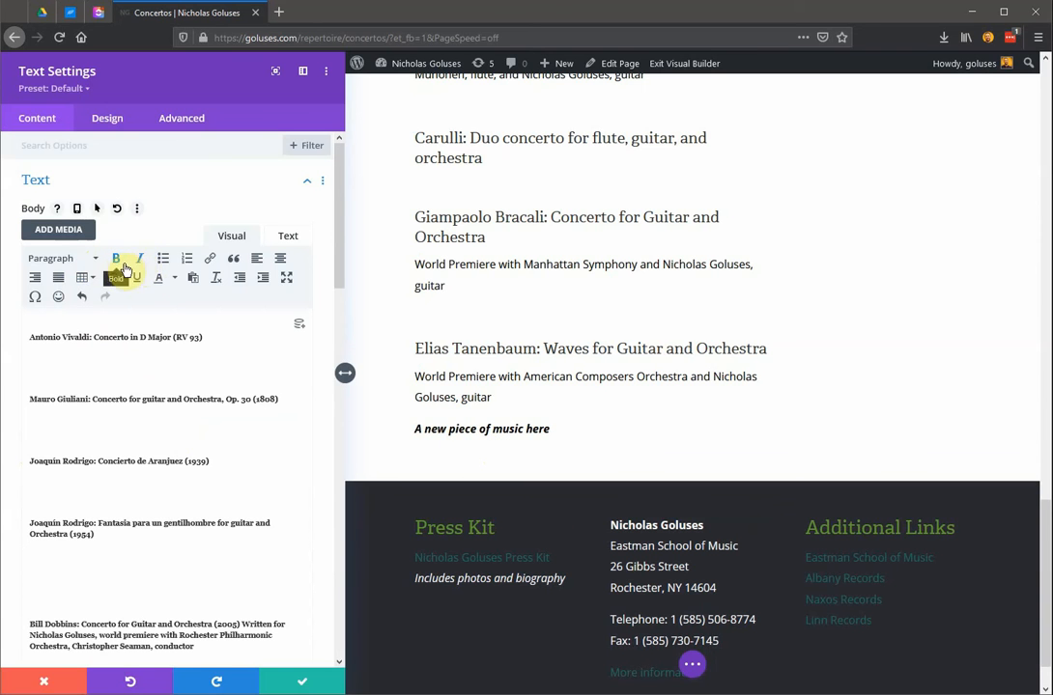
pyautogui.click(127, 263)
pyautogui.click(137, 265)
pyautogui.click(95, 259)
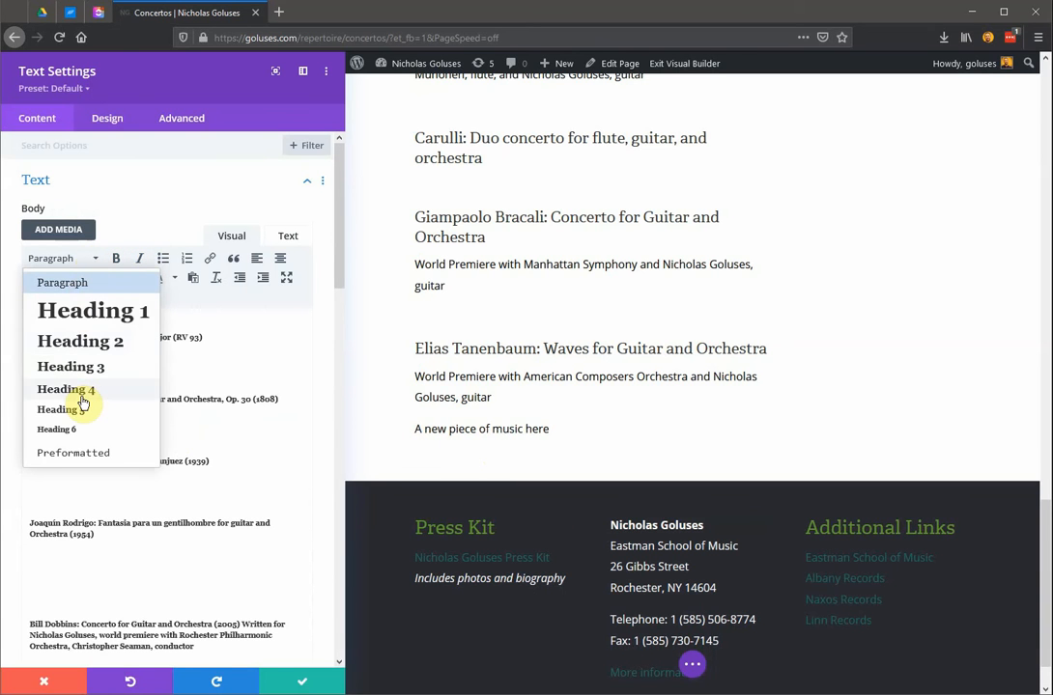
pyautogui.click(79, 367)
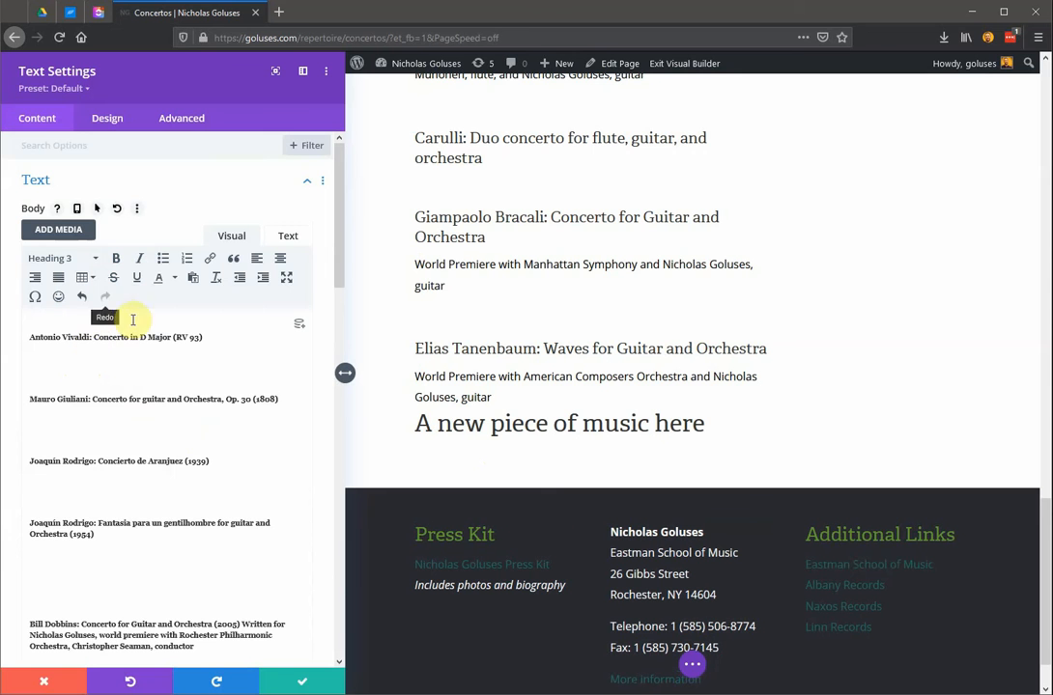
pyautogui.scroll(-3, 259, 458)
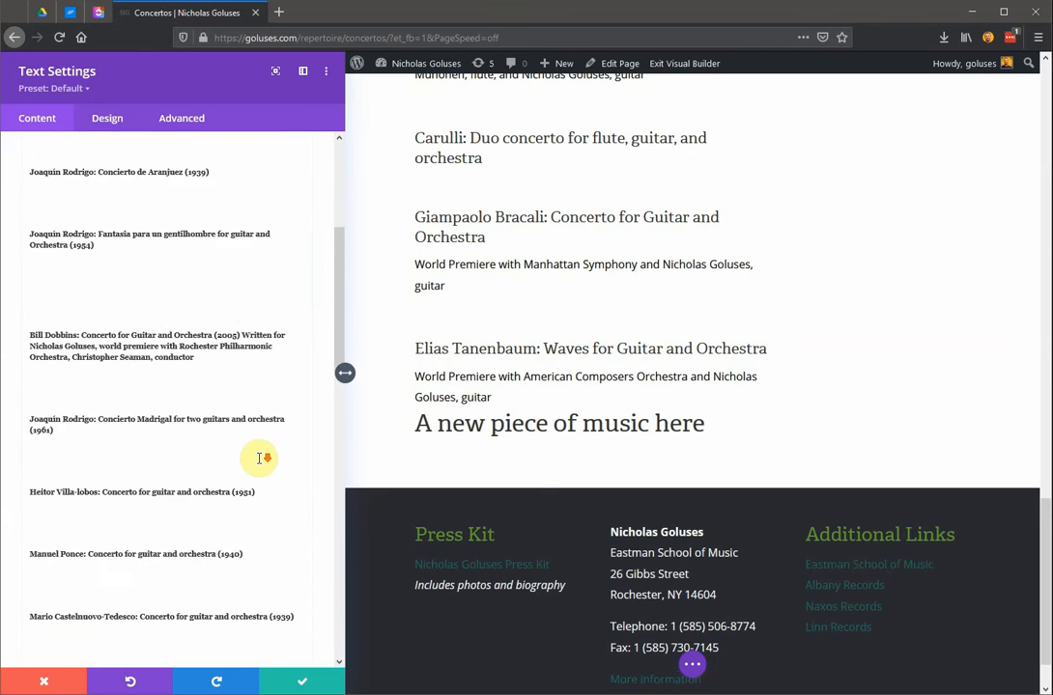
pyautogui.scroll(-10, 259, 458)
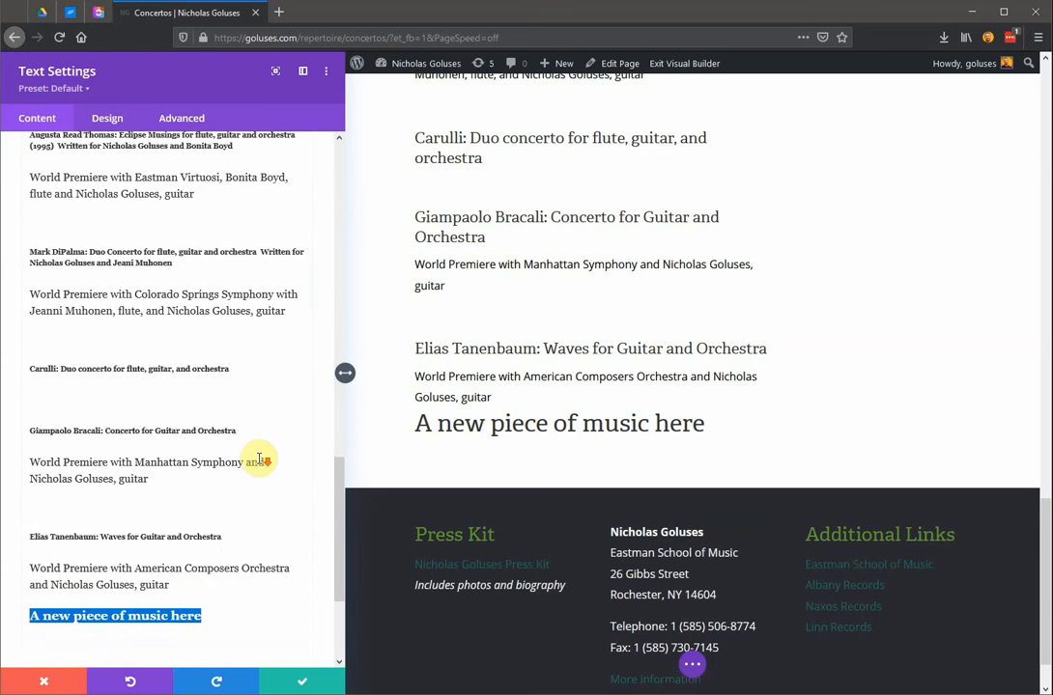
# Try inserting a link on the new heading, look through the URL suggestions, filter them with "conc", and cancel the link.
pyautogui.scroll(5, 75, 548)
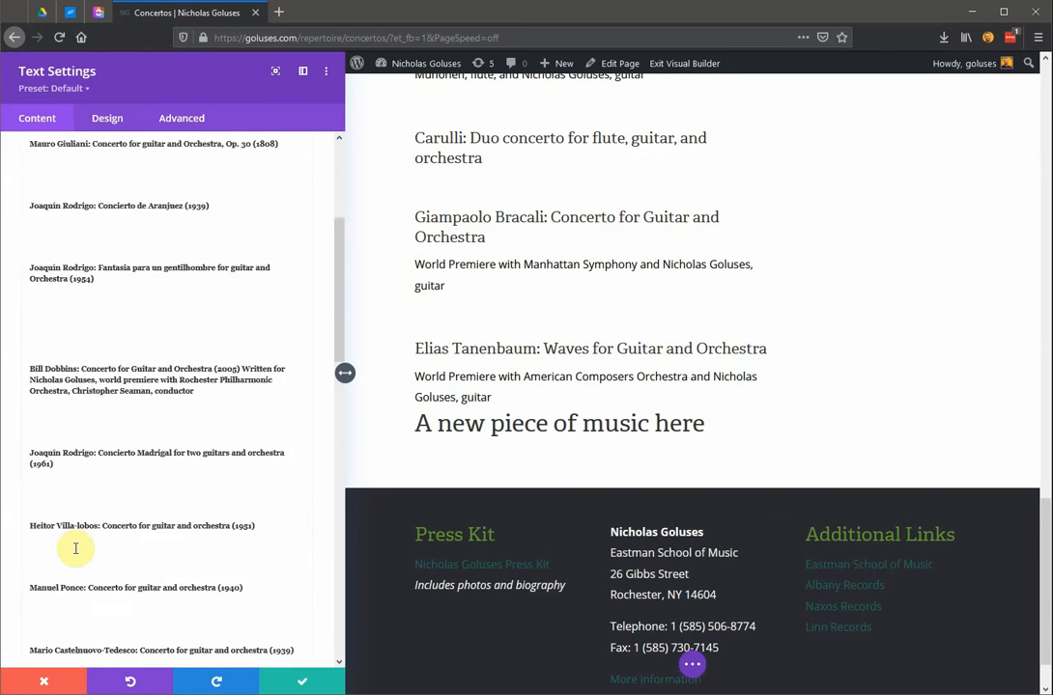
pyautogui.scroll(5, 75, 549)
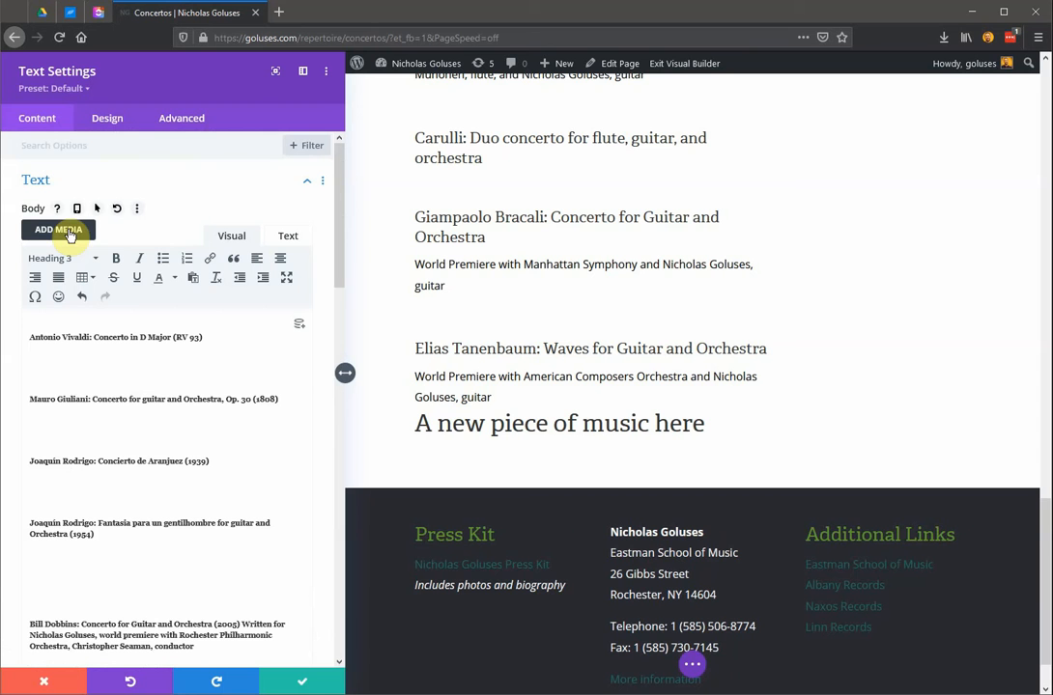
pyautogui.click(209, 261)
pyautogui.click(536, 335)
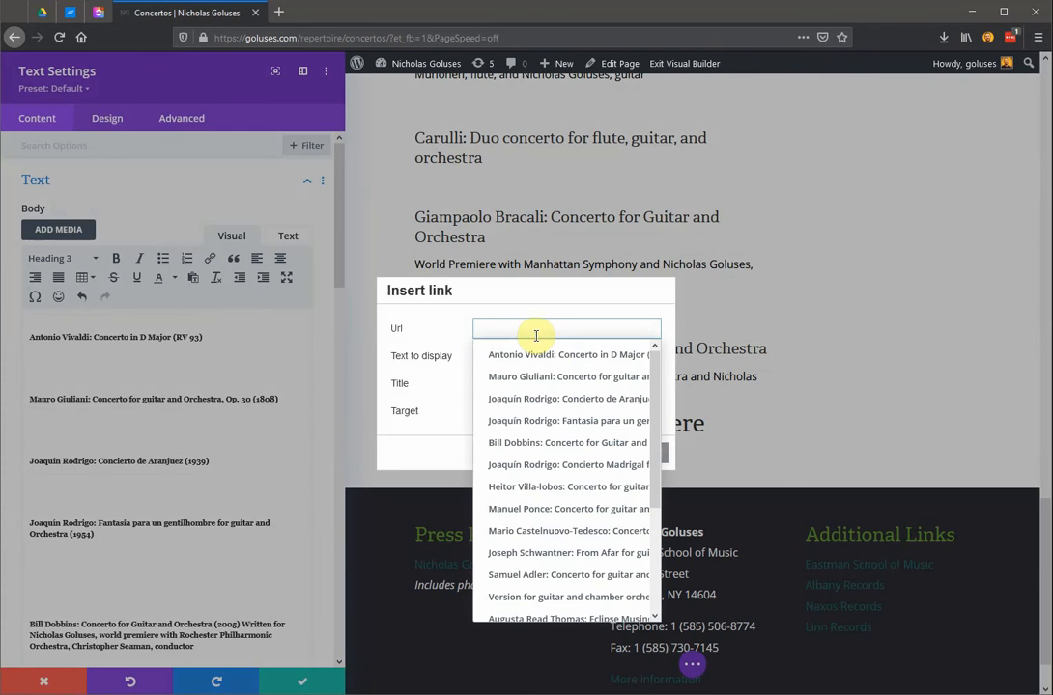
pyautogui.click(441, 277)
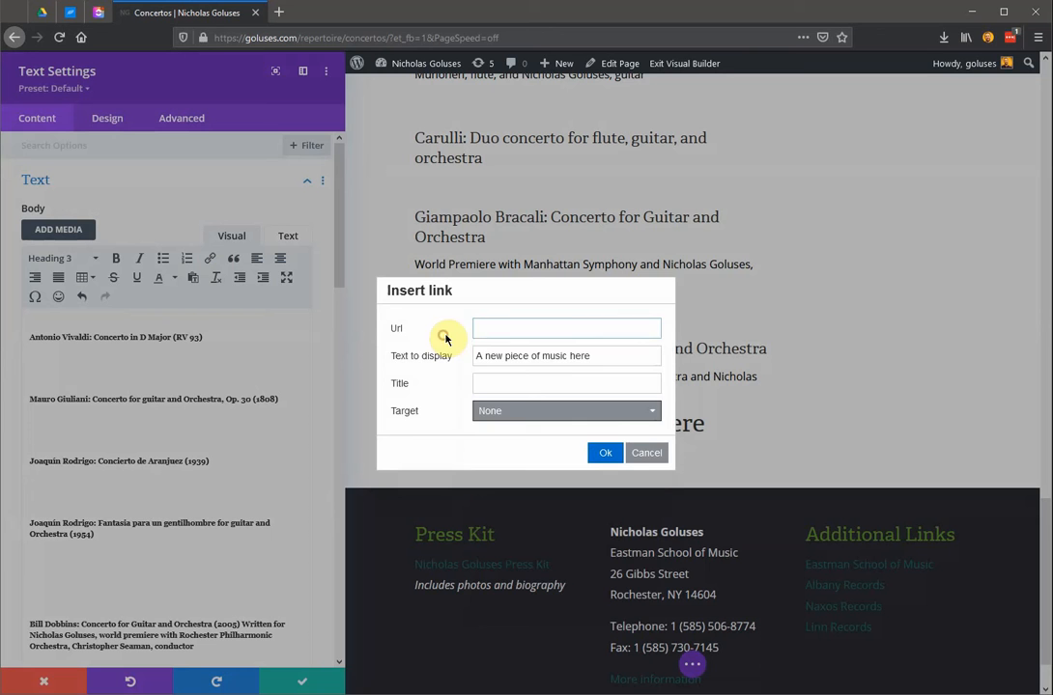
pyautogui.click(498, 328)
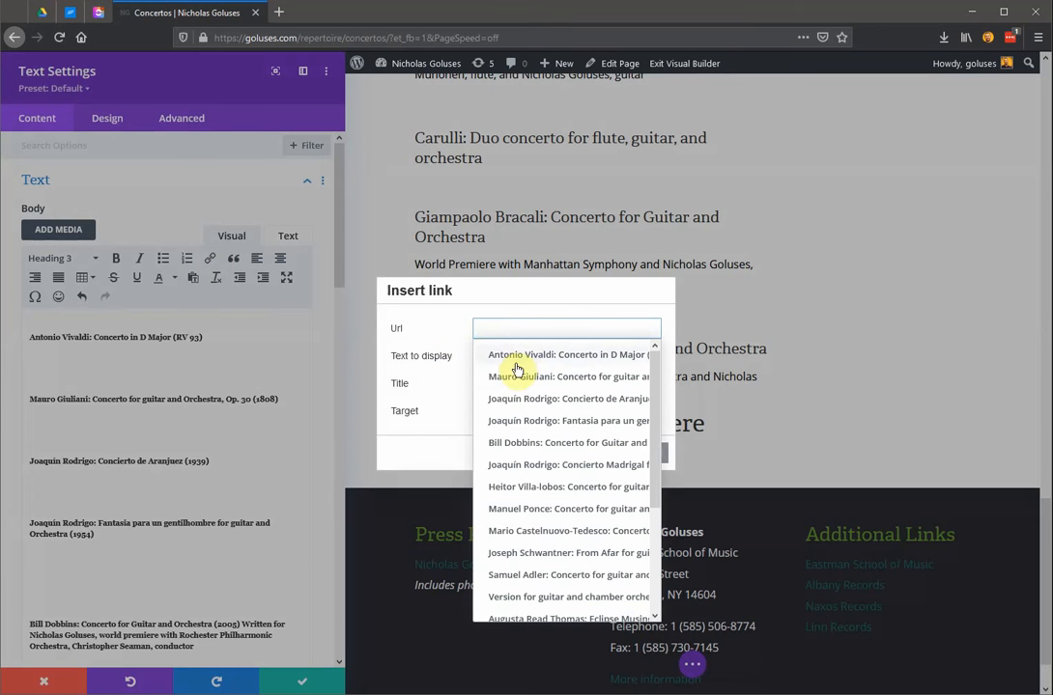
pyautogui.scroll(-3, 600, 454)
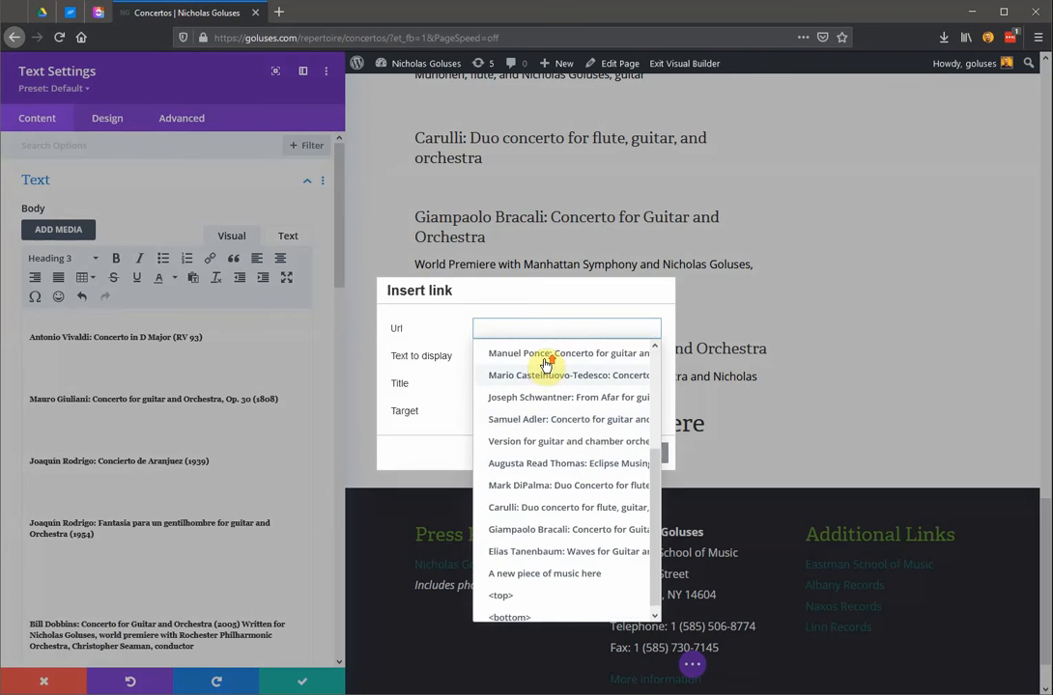
pyautogui.scroll(3, 545, 365)
pyautogui.click(439, 327)
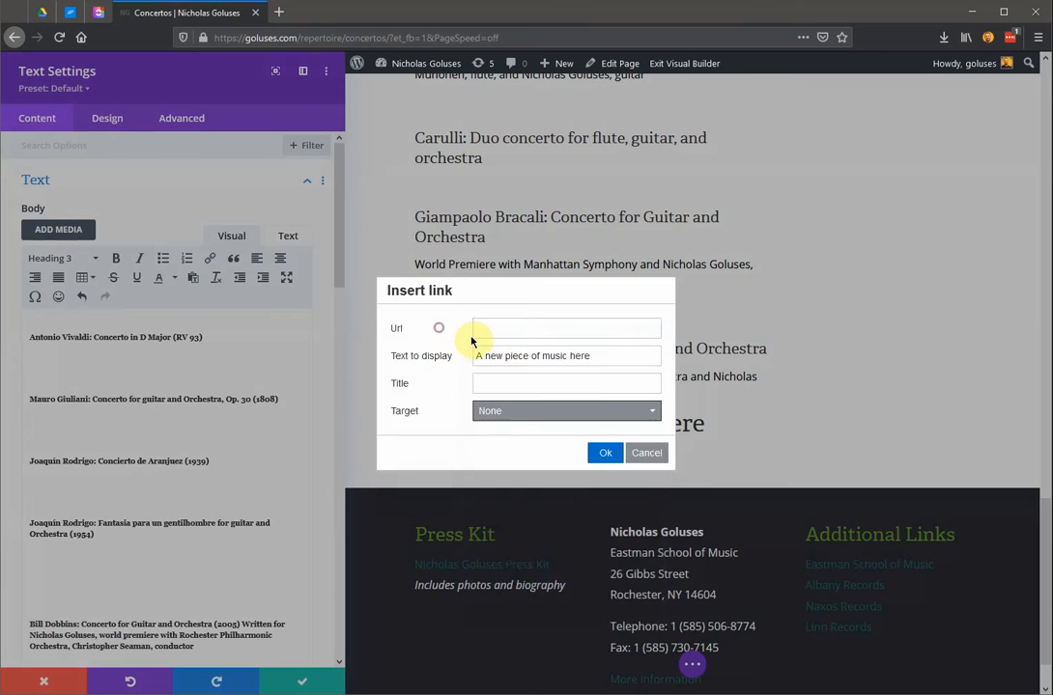
pyautogui.click(502, 331)
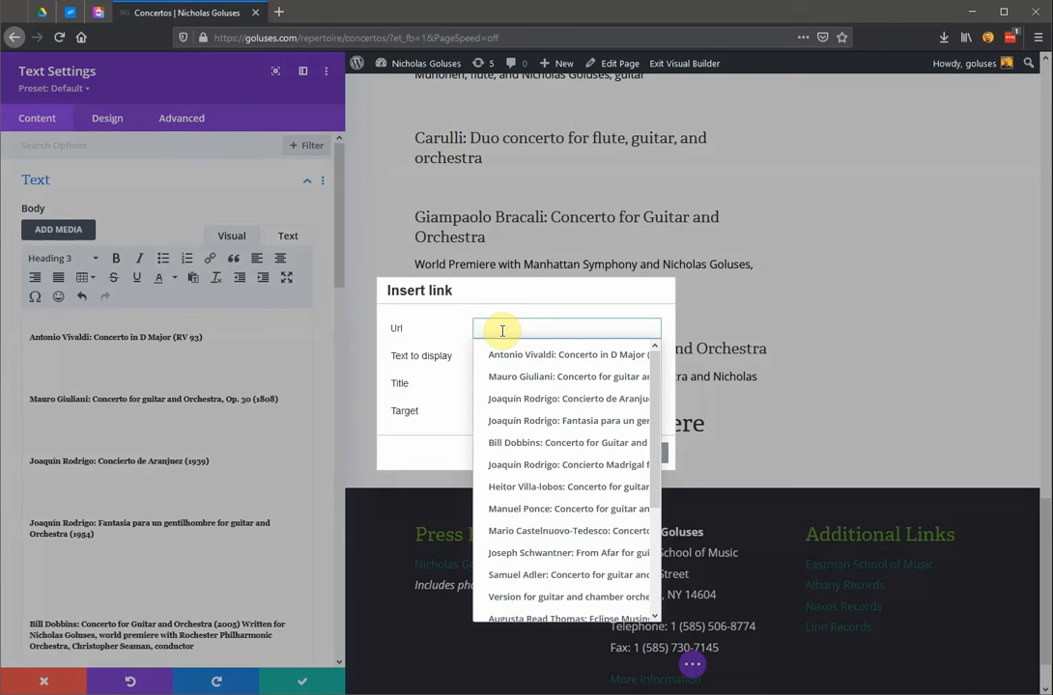
pyautogui.write('conc')
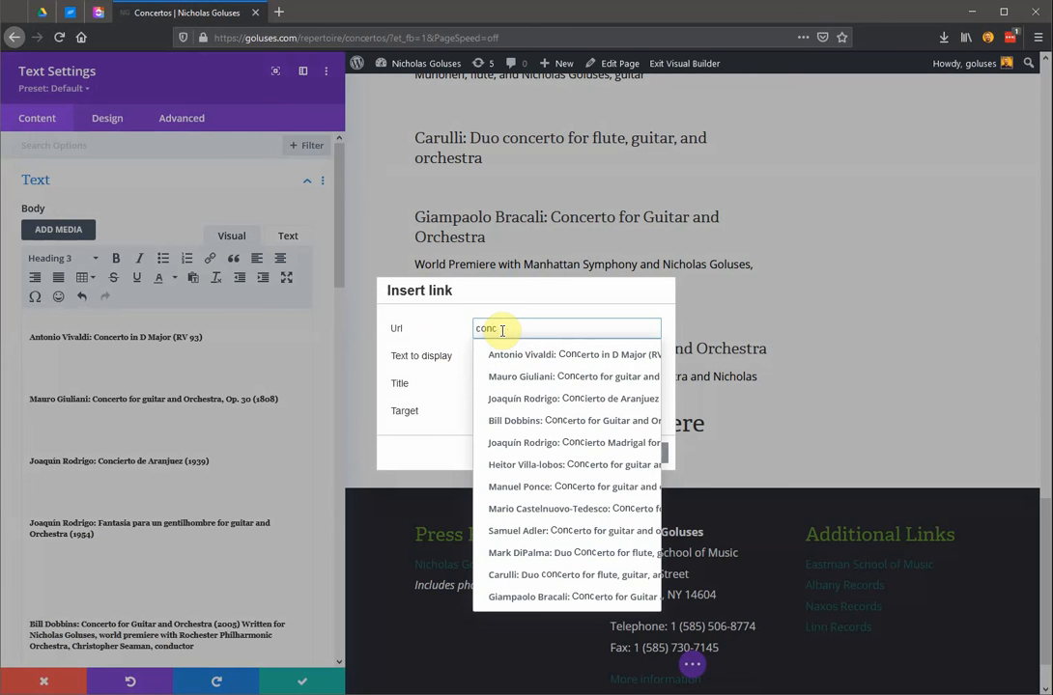
pyautogui.press('BackSpace')
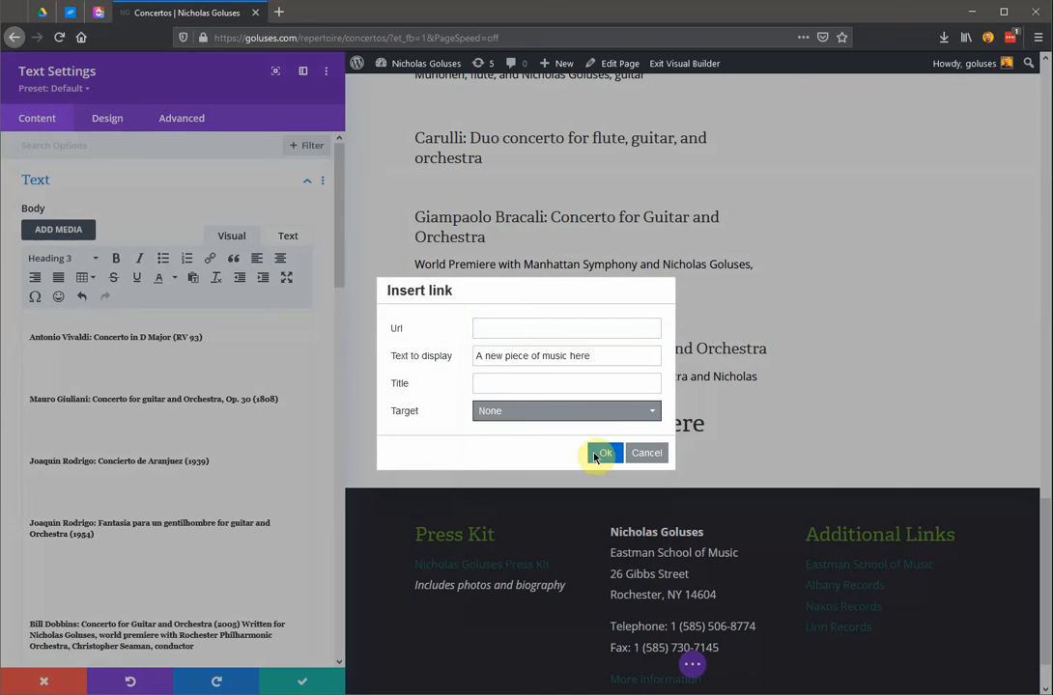
pyautogui.click(644, 455)
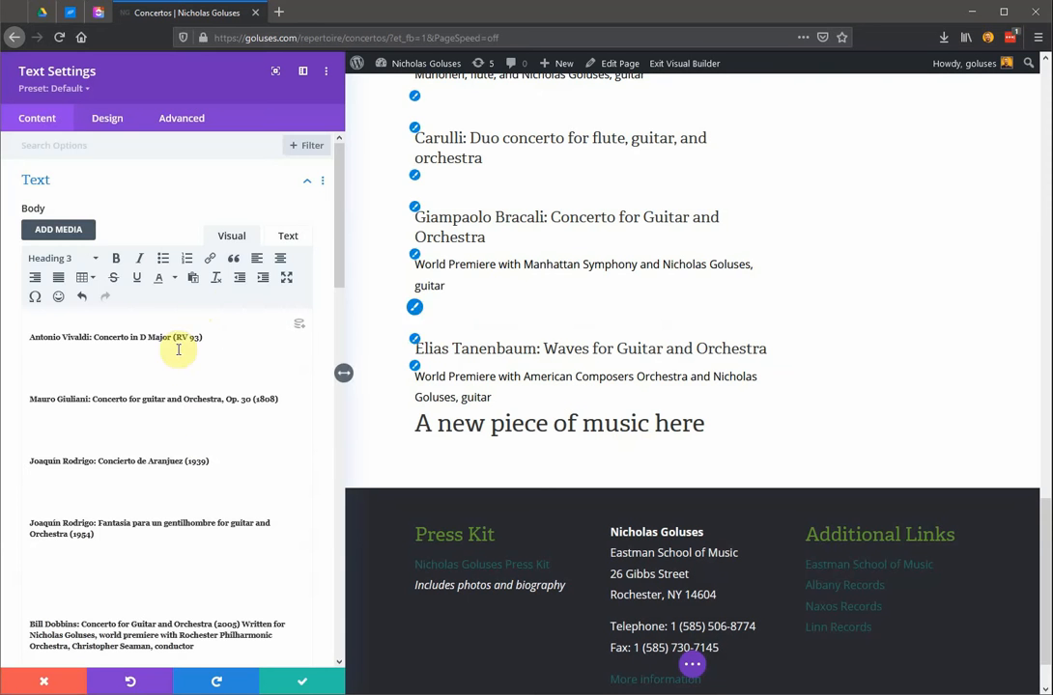
# Check the new heading in the text body, and view the Media Library for adding media without choosing a file.
pyautogui.scroll(-10, 200, 446)
pyautogui.scroll(-3, 202, 451)
pyautogui.scroll(2, 130, 529)
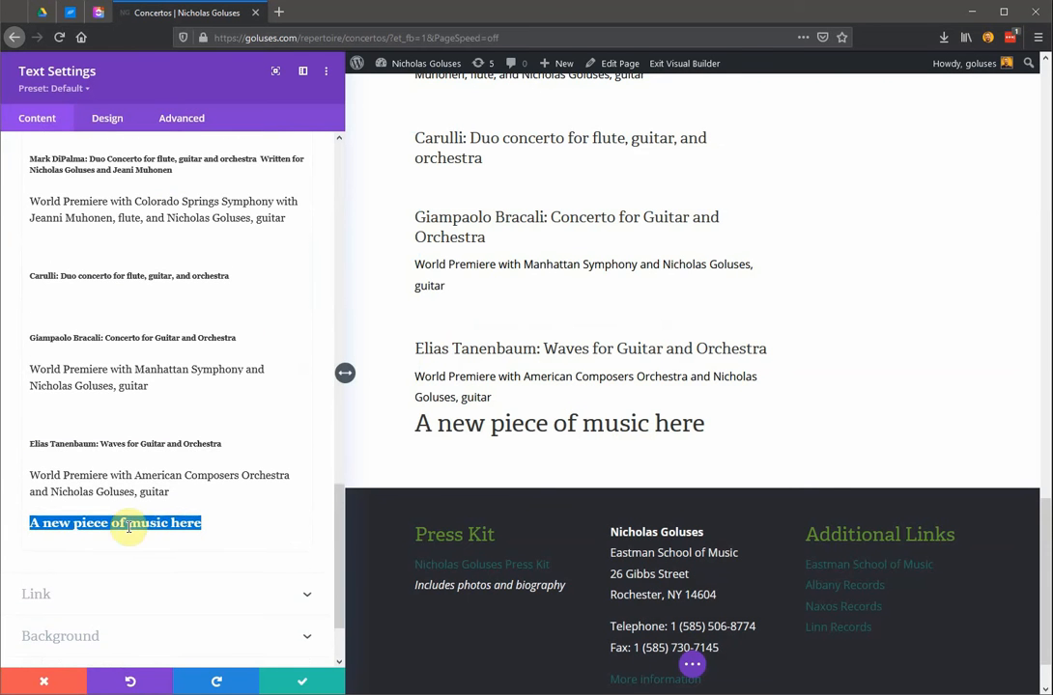
pyautogui.scroll(15, 115, 541)
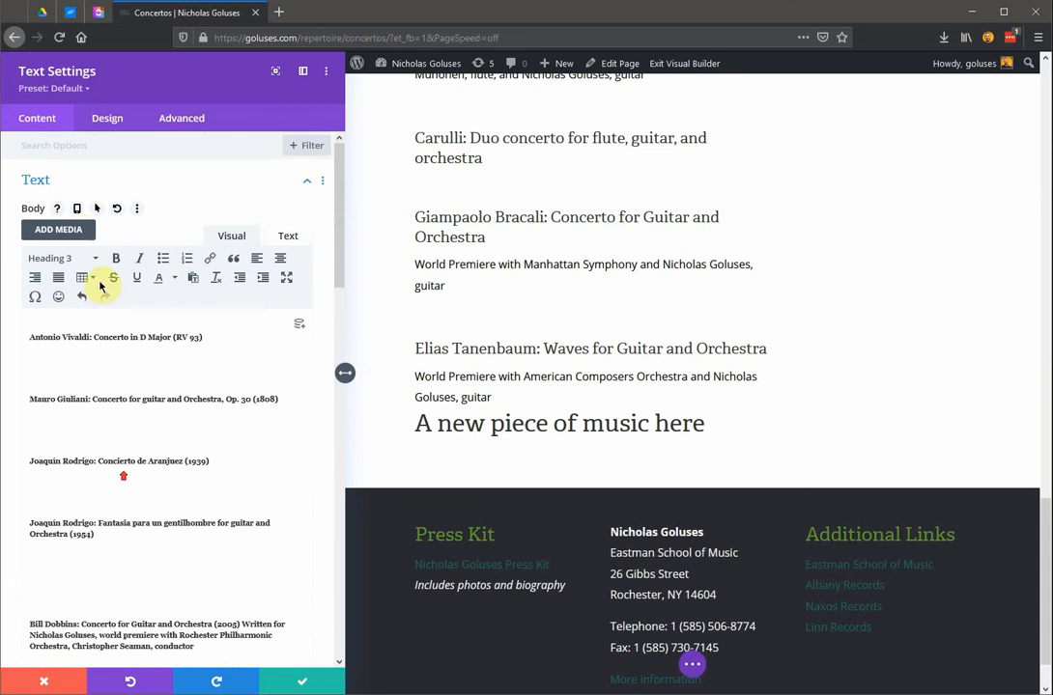
pyautogui.click(58, 232)
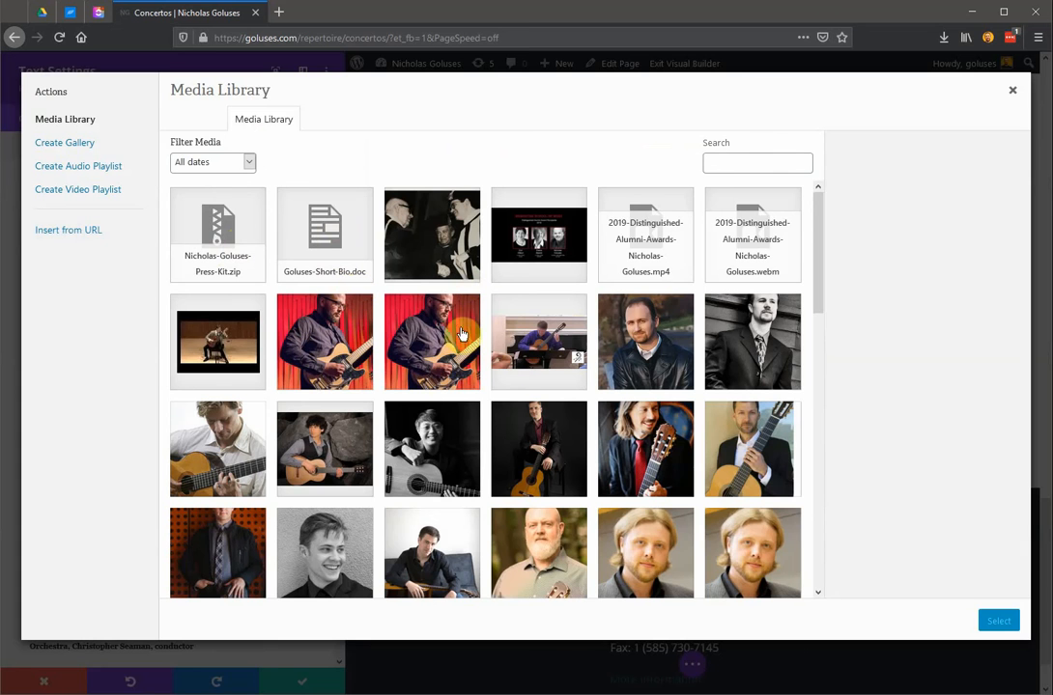
pyautogui.click(1013, 96)
pyautogui.scroll(-5, 289, 516)
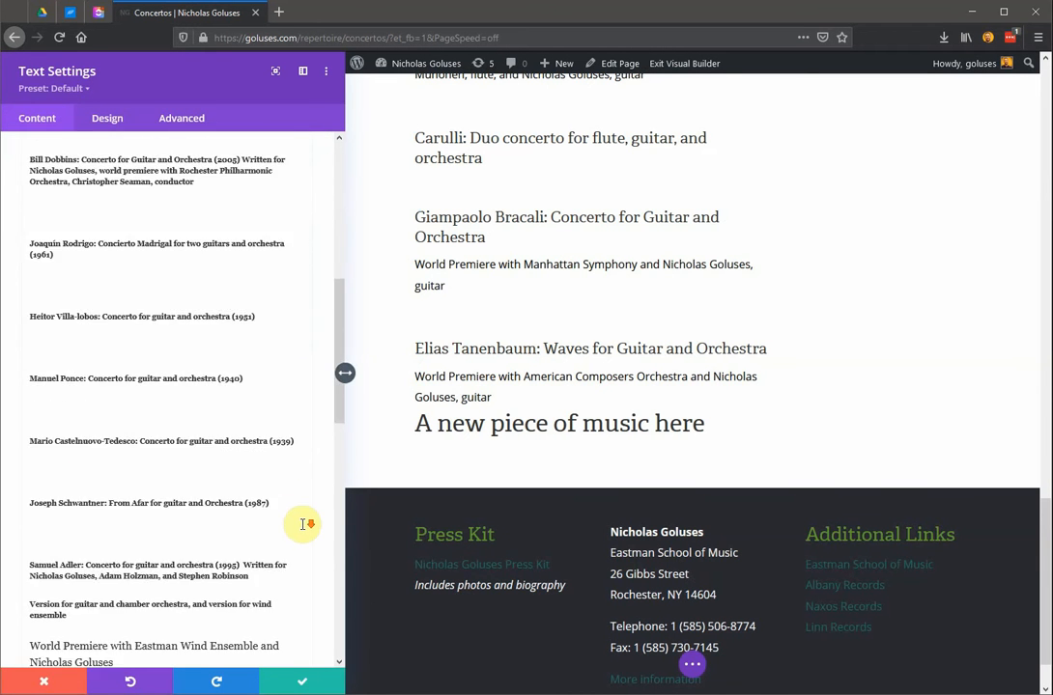
# Accept the text module's edits and review the concerto list on the page.
pyautogui.scroll(-5, 303, 524)
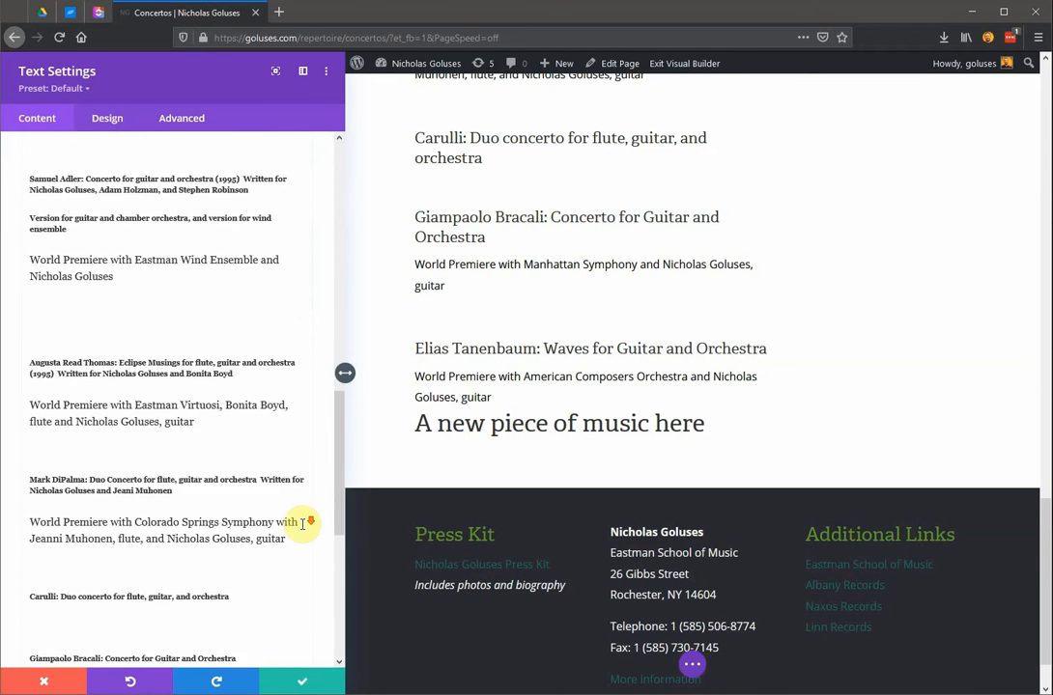
pyautogui.click(317, 685)
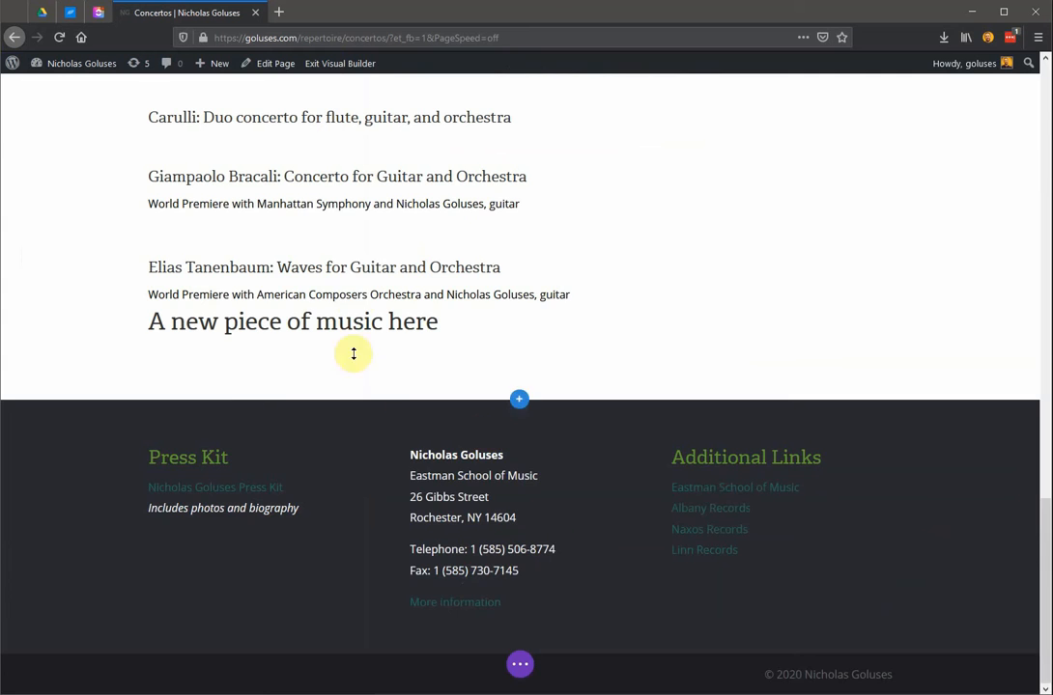
pyautogui.scroll(5, 353, 353)
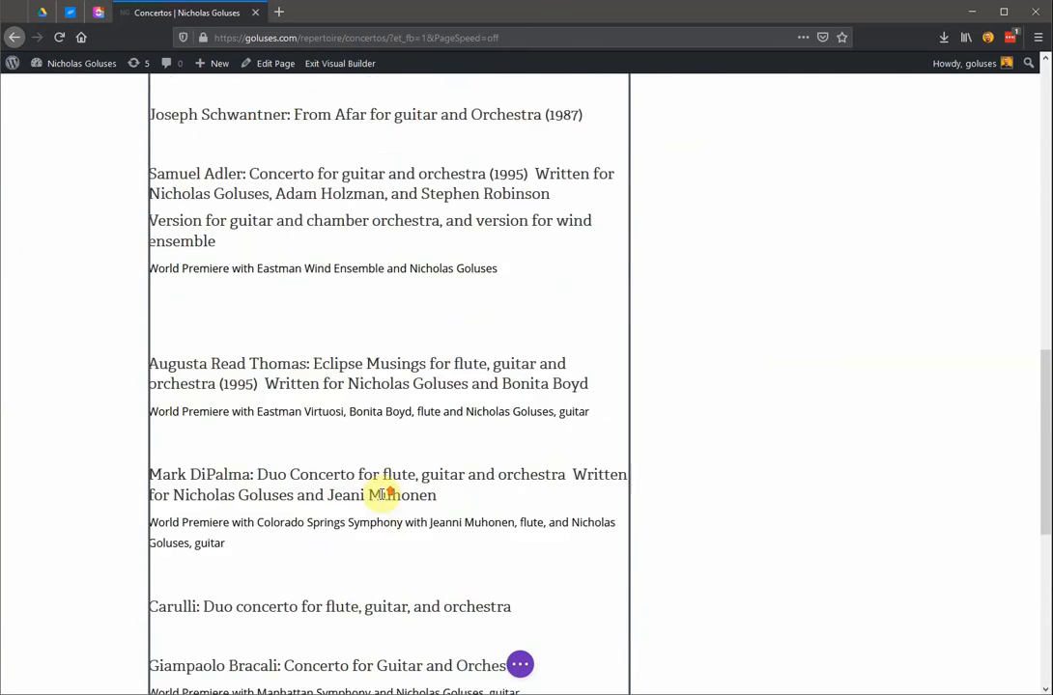
pyautogui.scroll(10, 383, 494)
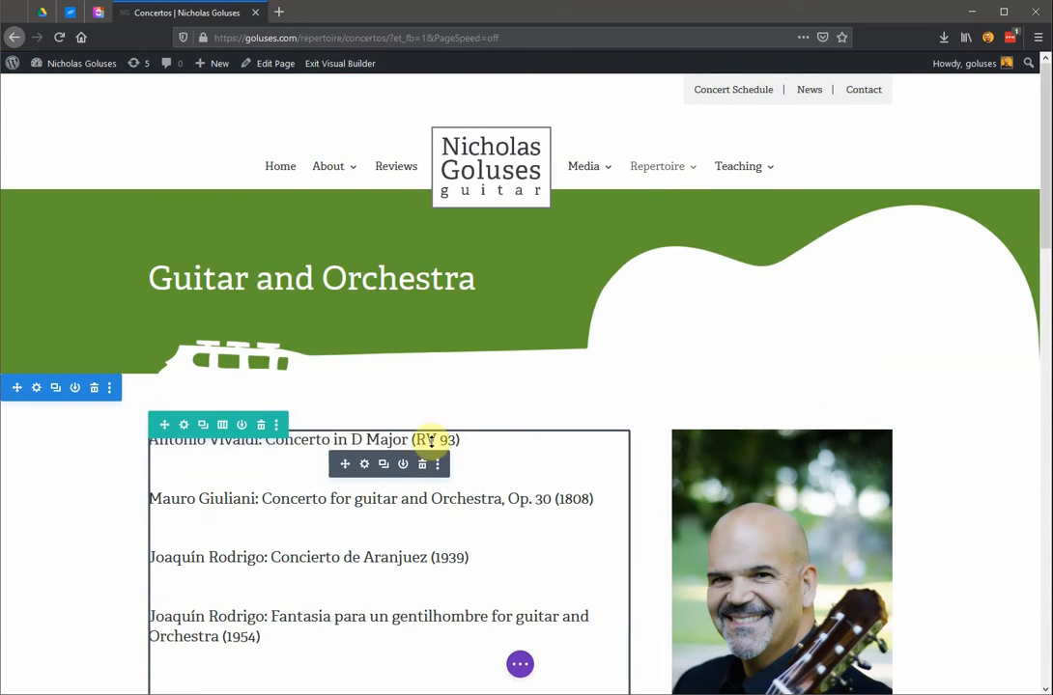
# Exit the Visual Builder, discarding the unsaved changes, and check the end of the concerto list on the live page.
pyautogui.click(335, 64)
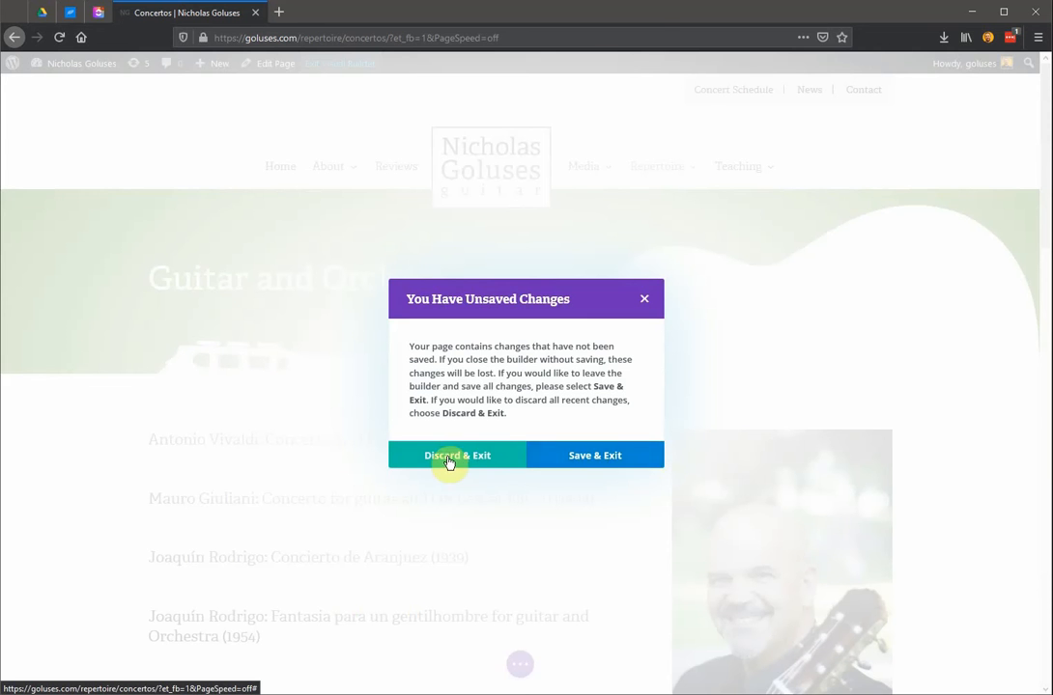
pyautogui.click(448, 458)
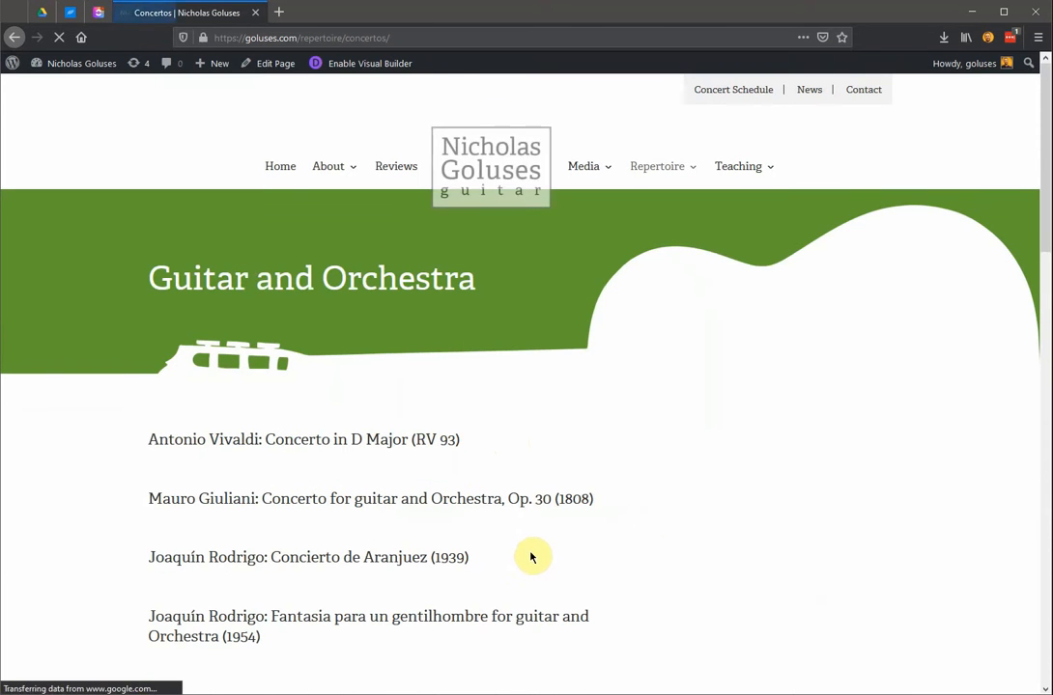
pyautogui.scroll(-15, 530, 557)
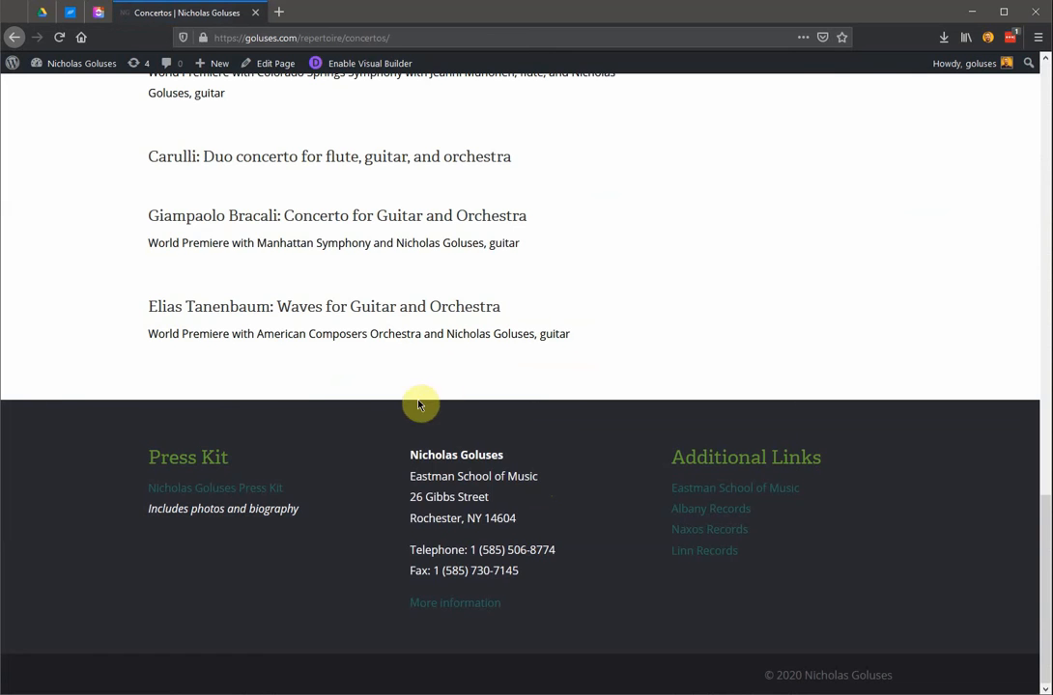
pyautogui.scroll(15, 348, 516)
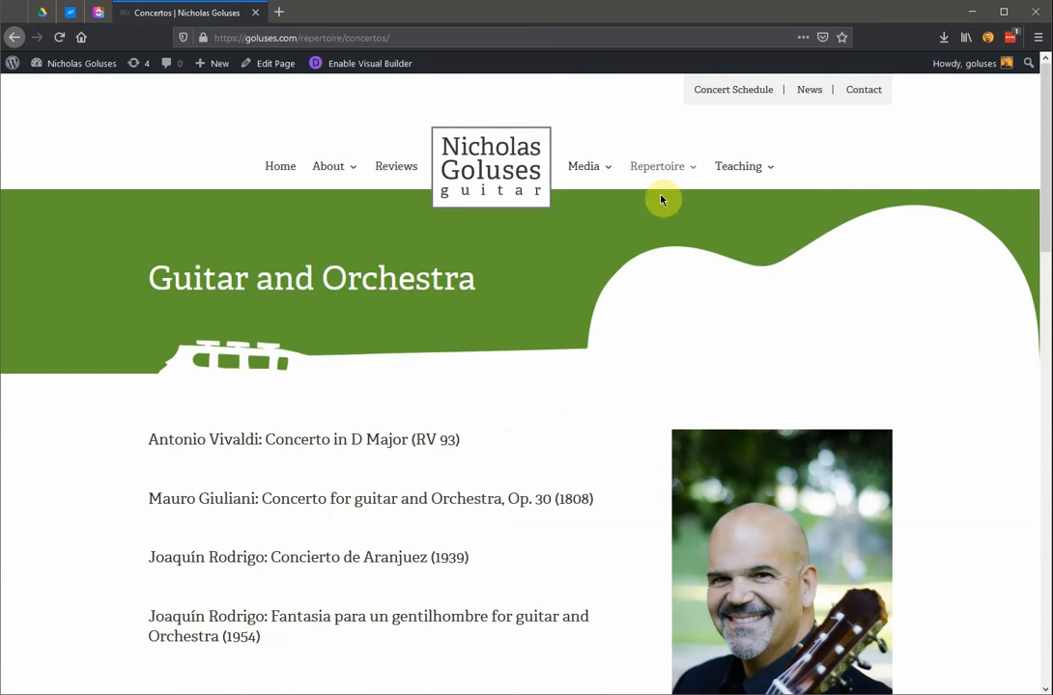
# Go to the Collaborations page under Repertoire and enable the Visual Builder for it.
pyautogui.moveTo(666, 174)
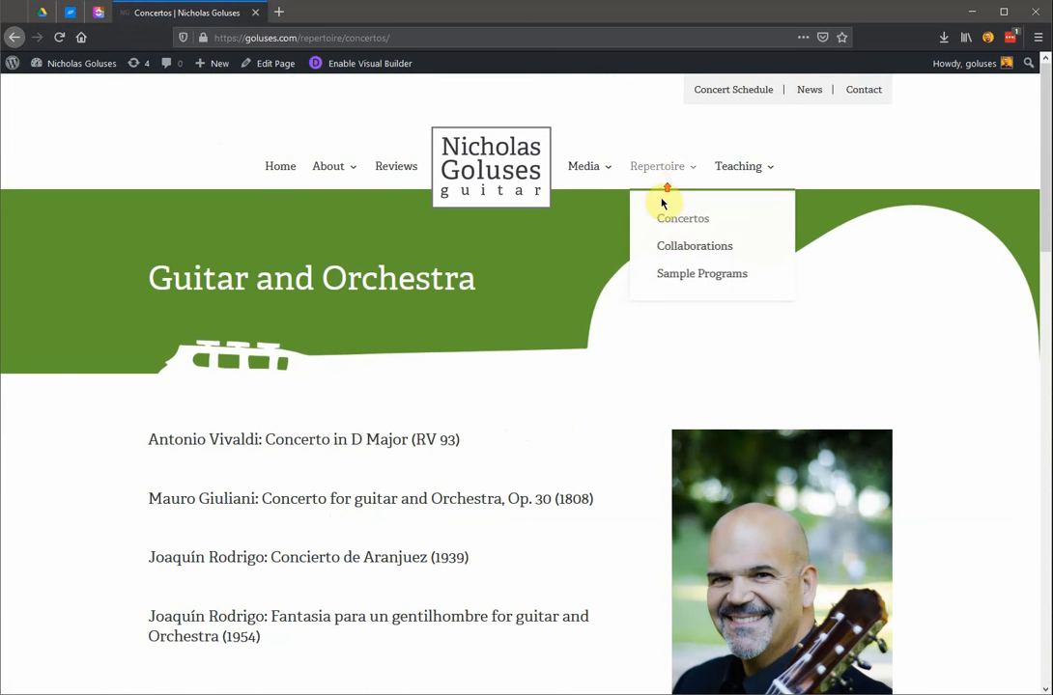
pyautogui.click(671, 246)
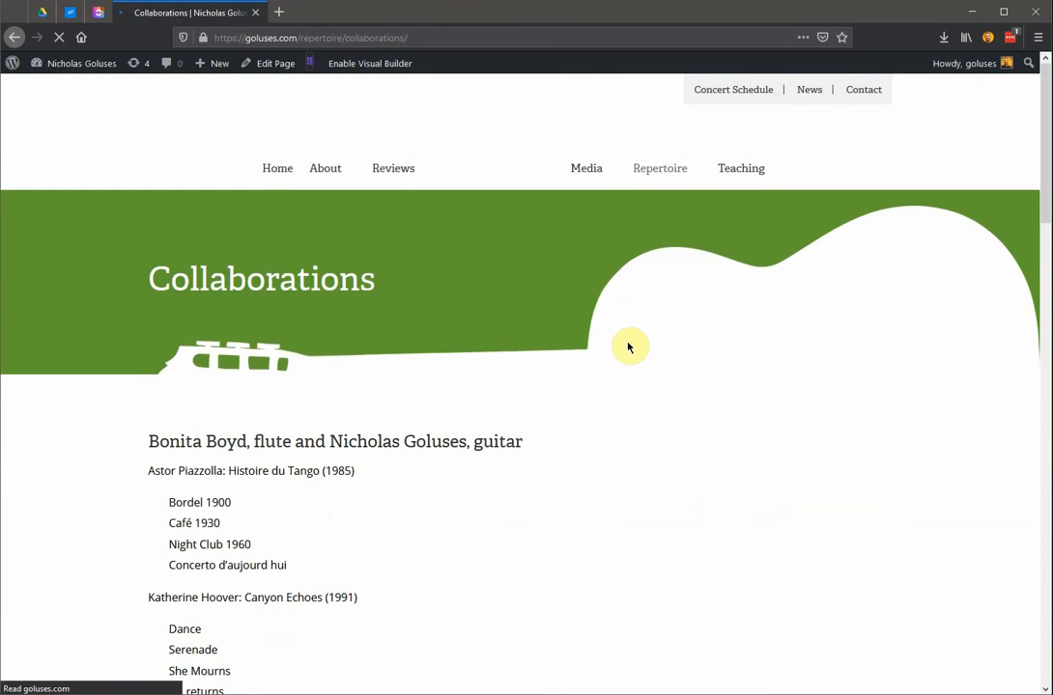
pyautogui.scroll(-3, 607, 426)
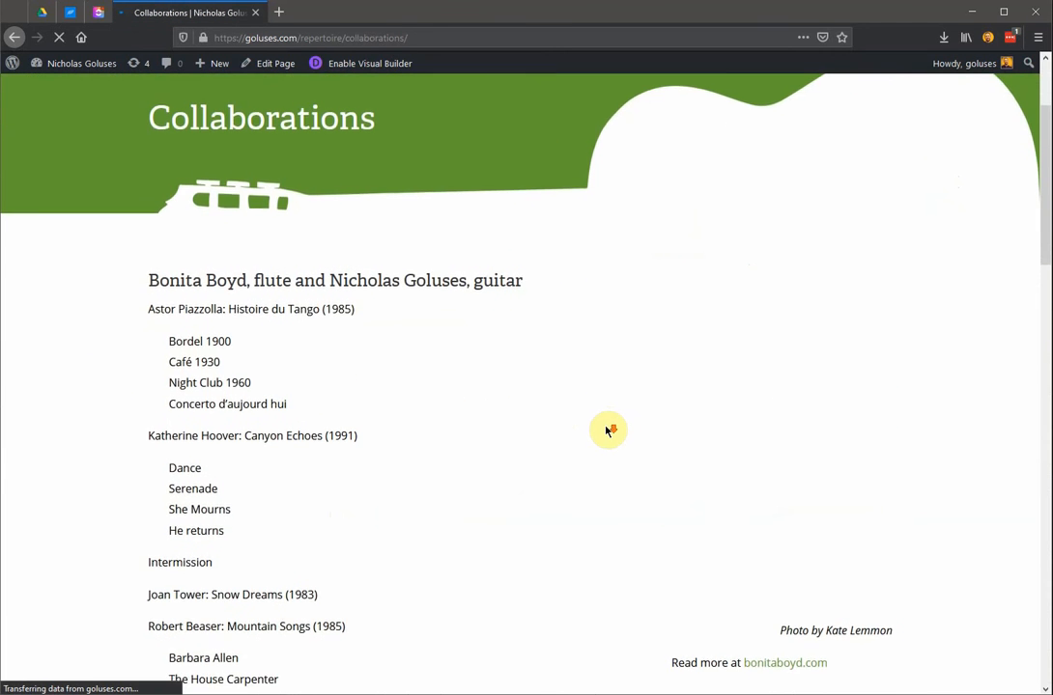
pyautogui.scroll(-2, 606, 431)
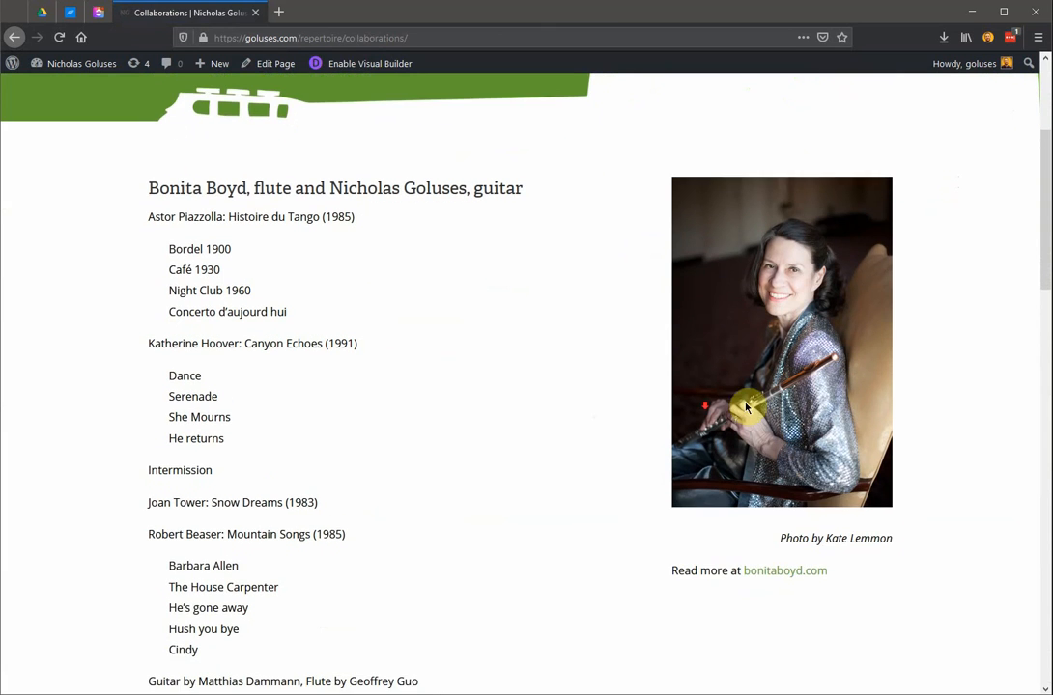
pyautogui.click(383, 63)
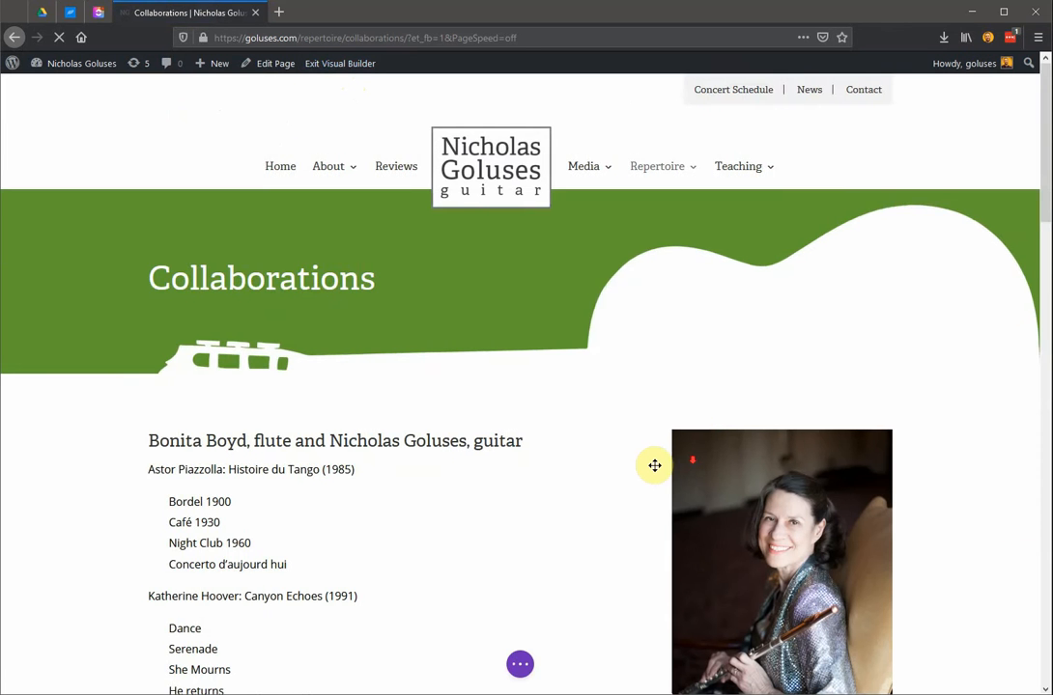
pyautogui.scroll(-5, 649, 467)
pyautogui.scroll(1, 645, 469)
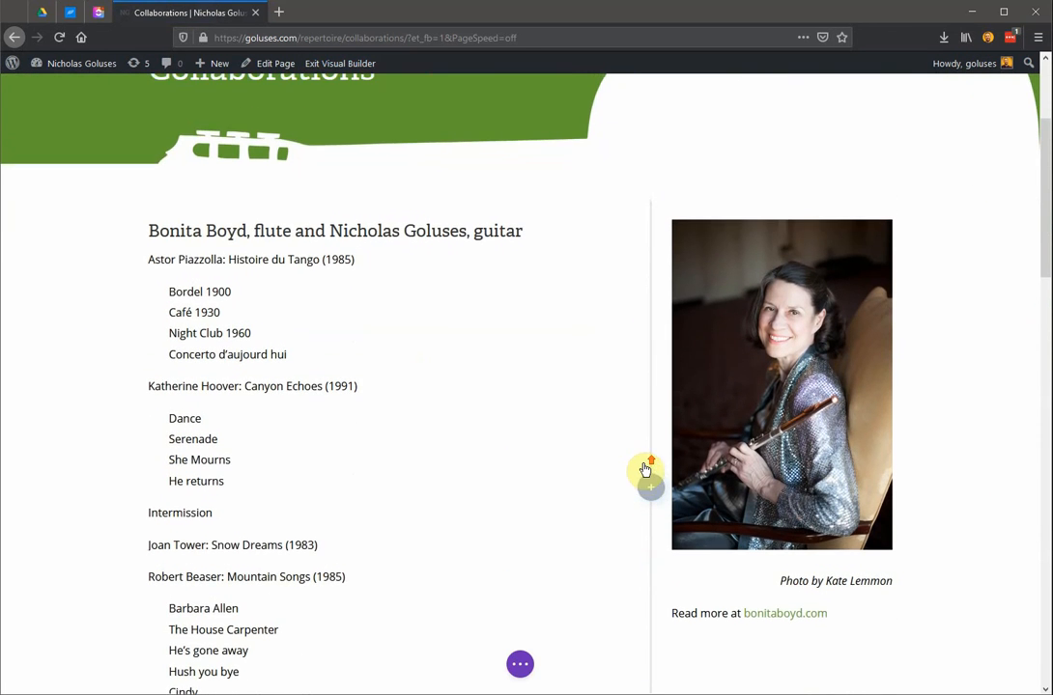
# Insert an Image module directly below the flutist's photo, searching the module list for "image".
pyautogui.moveTo(789, 421)
pyautogui.scroll(-2, 787, 425)
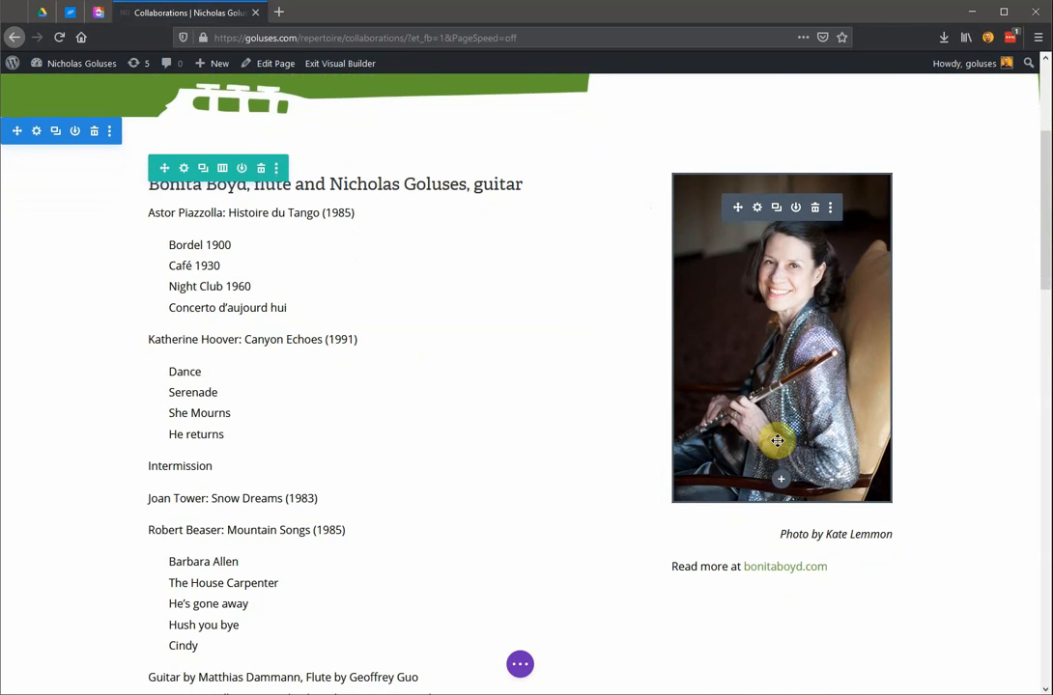
pyautogui.scroll(-2, 739, 386)
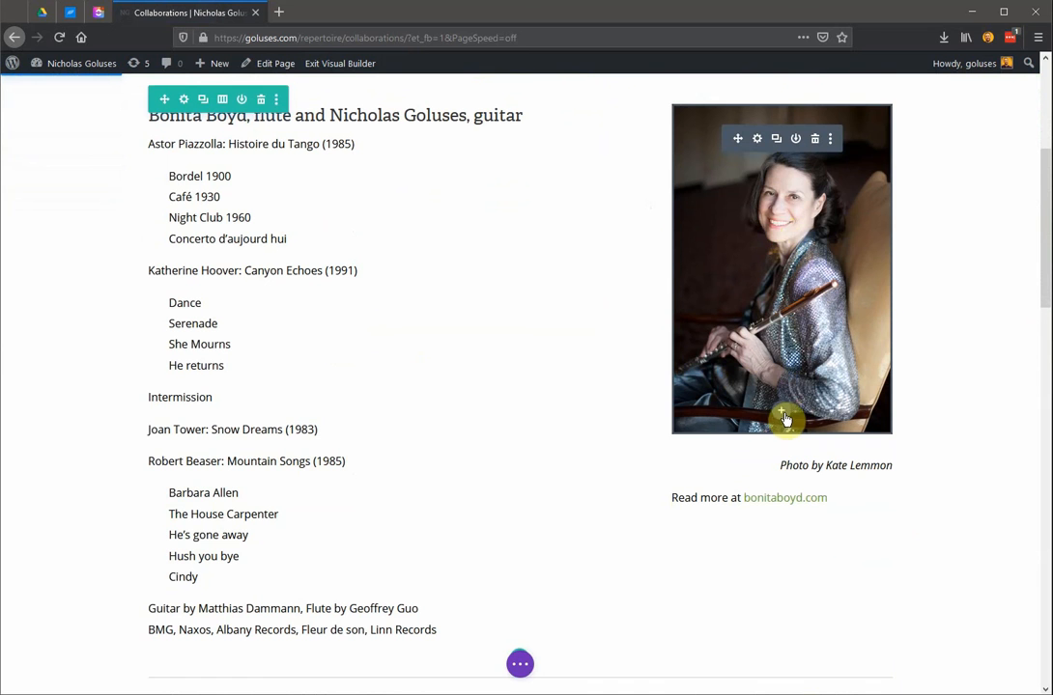
pyautogui.click(781, 410)
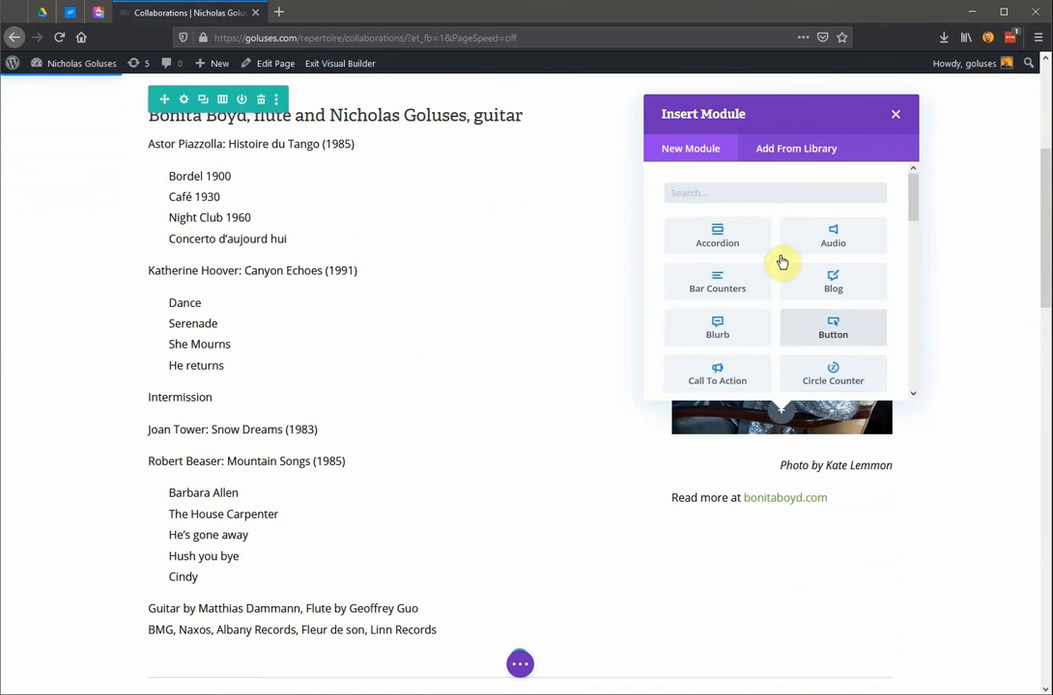
pyautogui.scroll(-3, 878, 214)
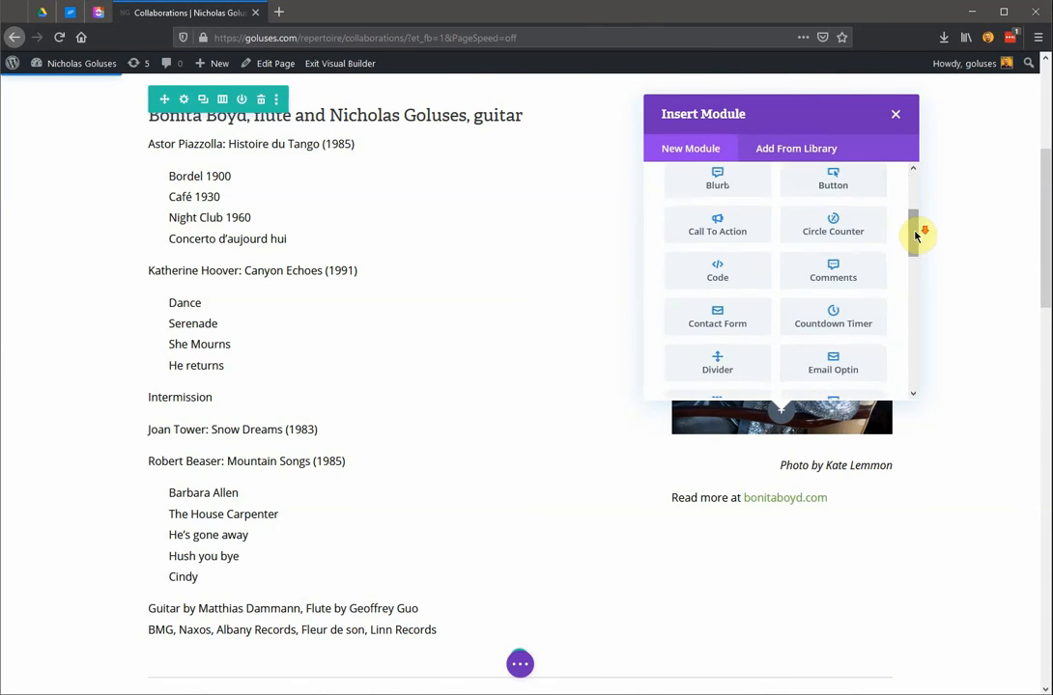
pyautogui.moveTo(914, 235); pyautogui.dragTo(899, 184)
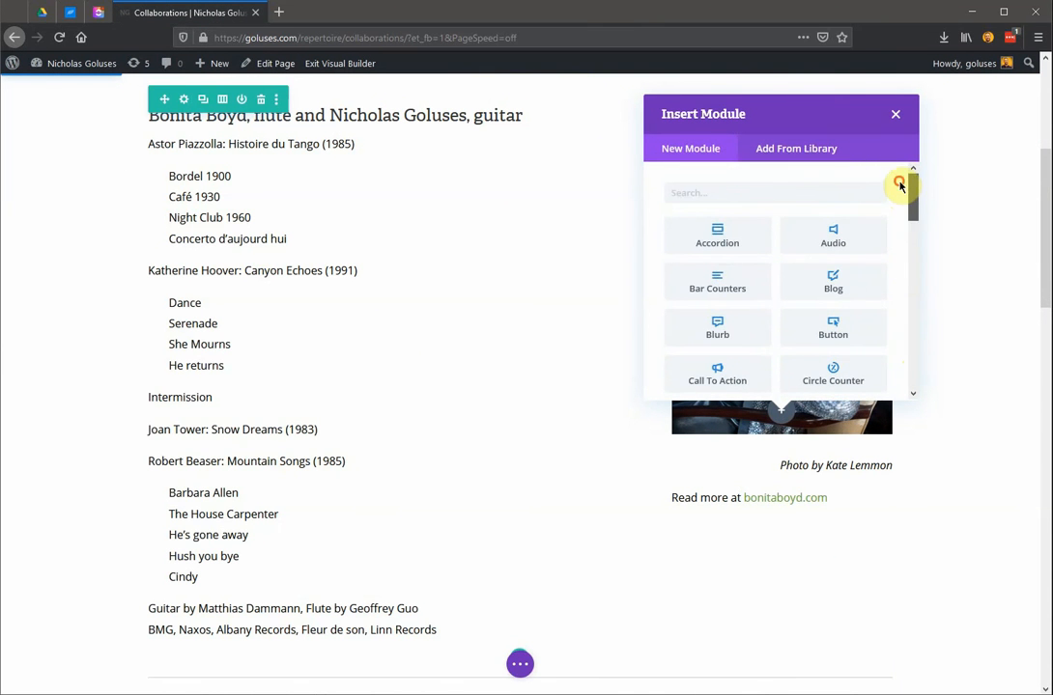
pyautogui.click(767, 332)
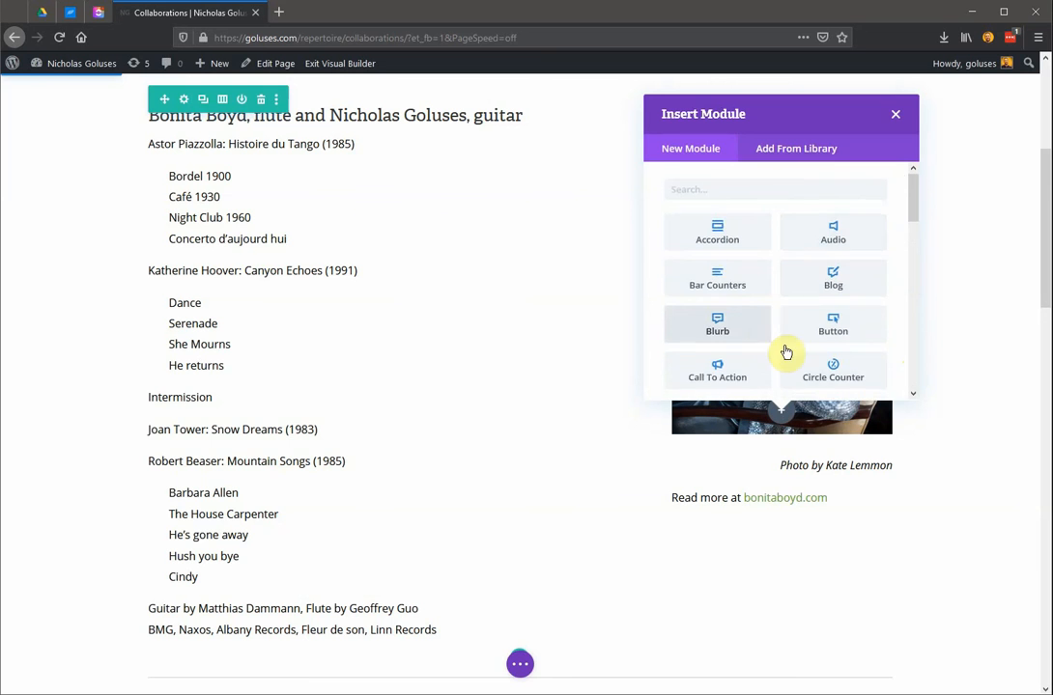
pyautogui.scroll(-5, 777, 338)
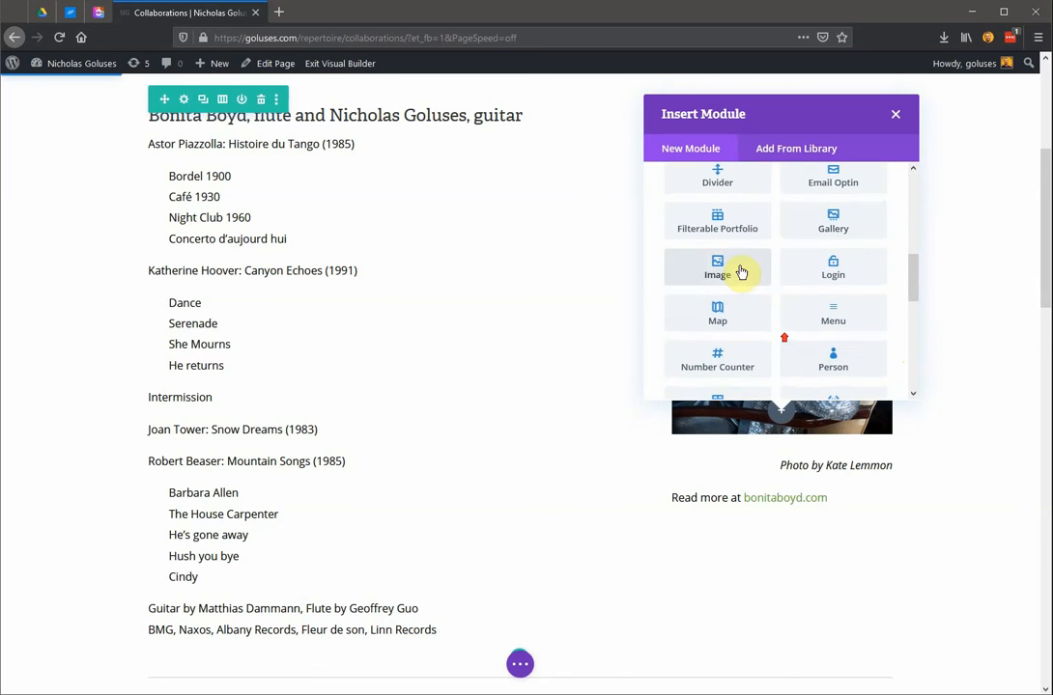
pyautogui.scroll(5, 743, 272)
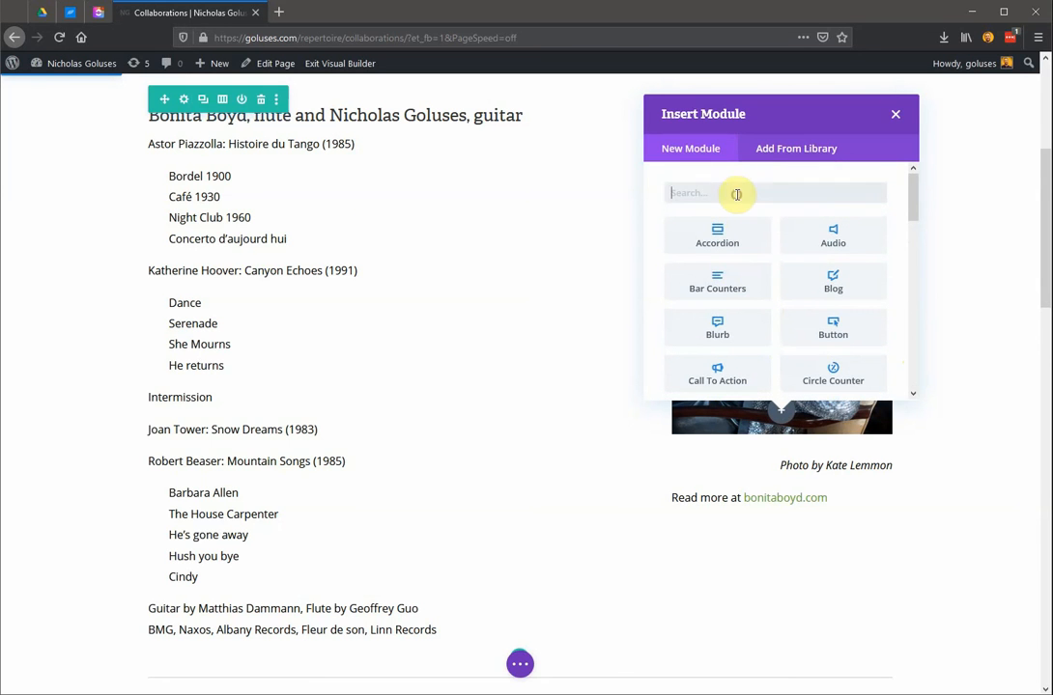
pyautogui.write('image')
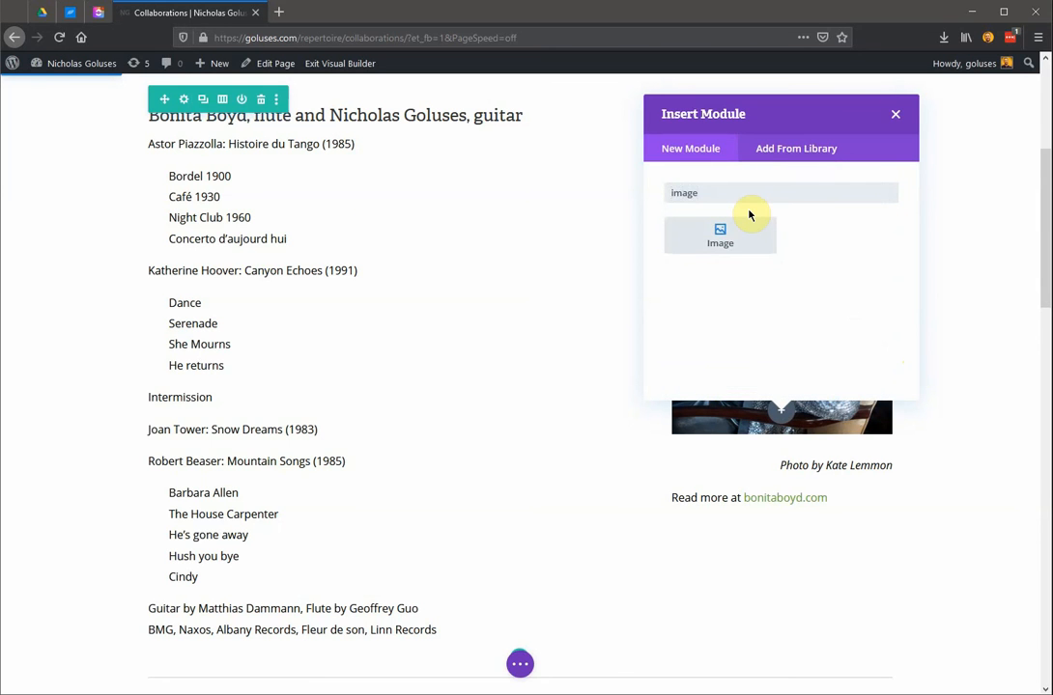
pyautogui.click(743, 249)
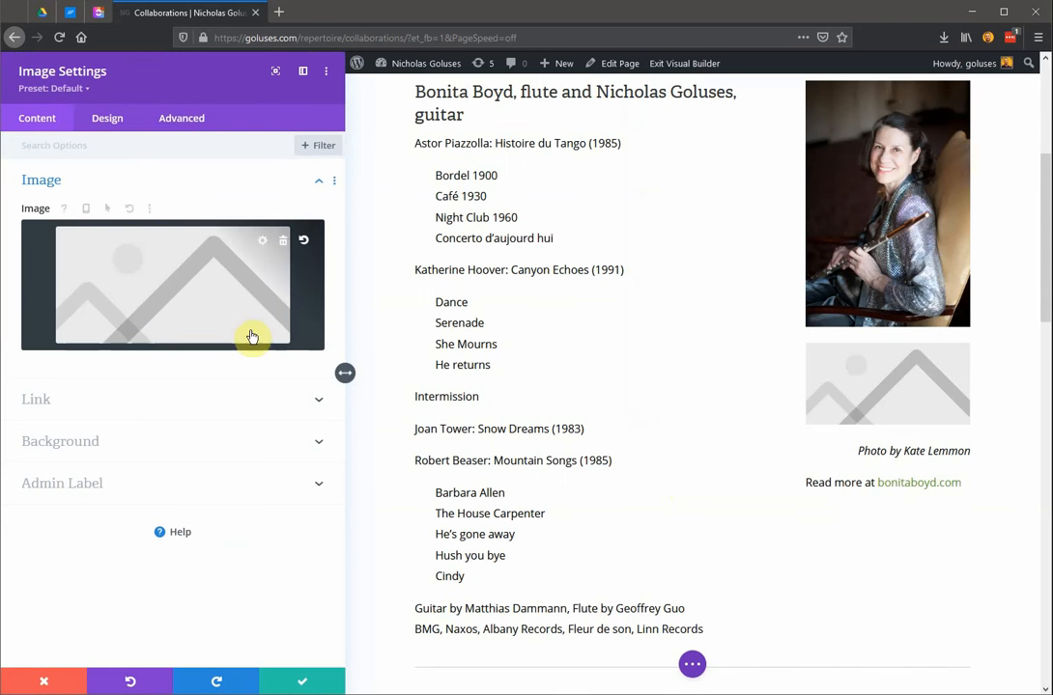
# Replace the new module's placeholder with IMG_1922.jpg, the seated guitarist photo, from the Media Library.
pyautogui.scroll(-1, 805, 393)
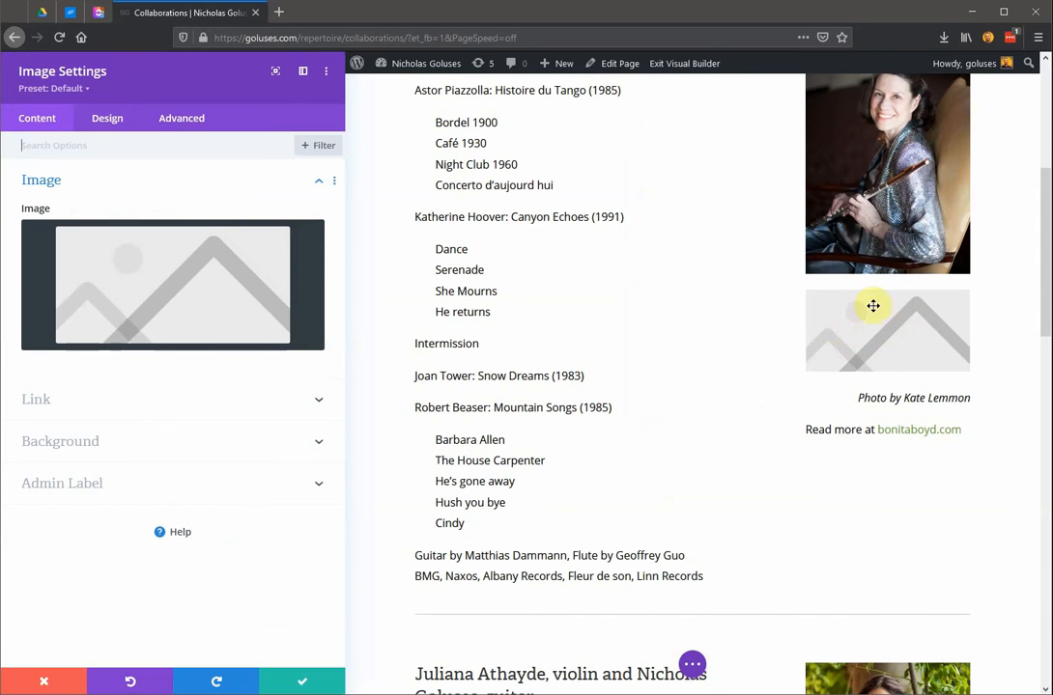
pyautogui.click(154, 315)
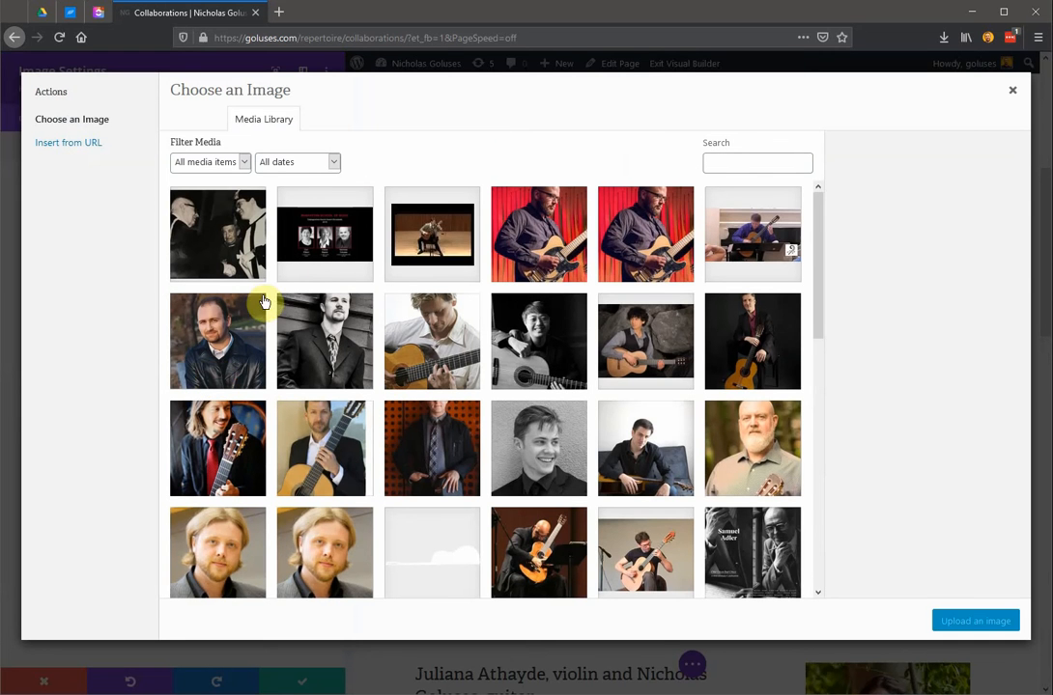
pyautogui.scroll(-2, 573, 474)
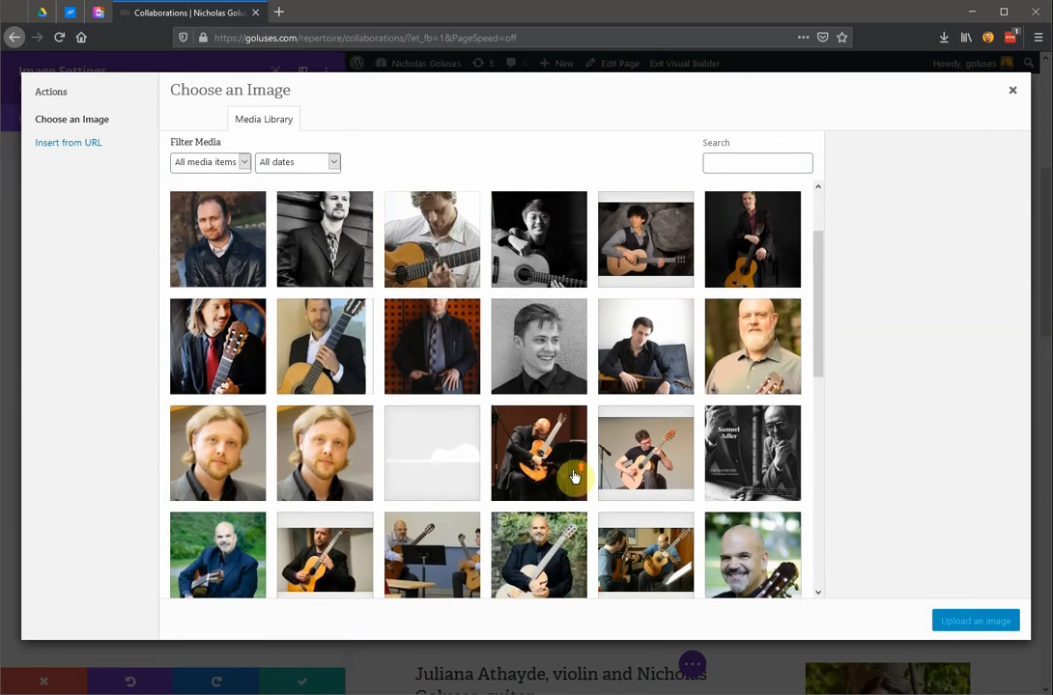
pyautogui.scroll(-2, 572, 477)
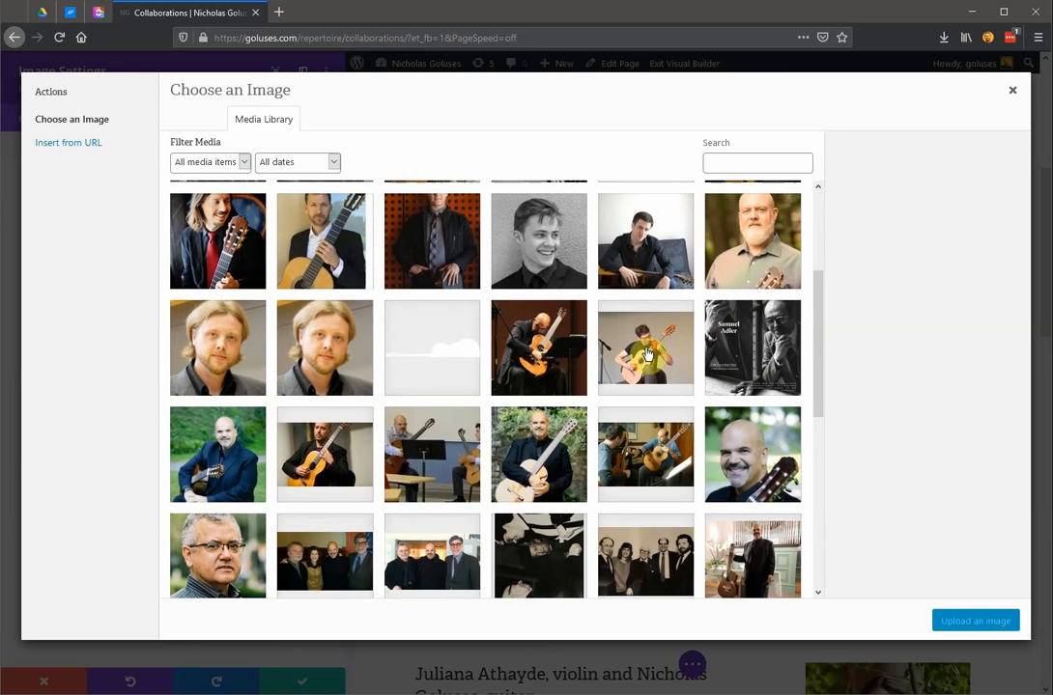
pyautogui.click(647, 354)
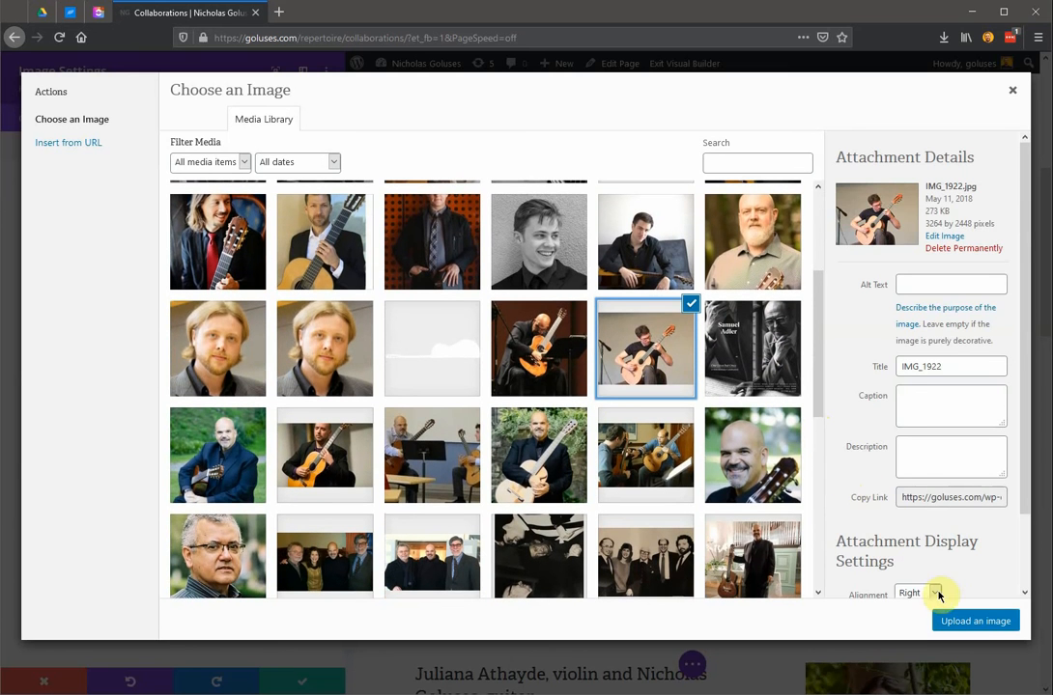
pyautogui.click(981, 627)
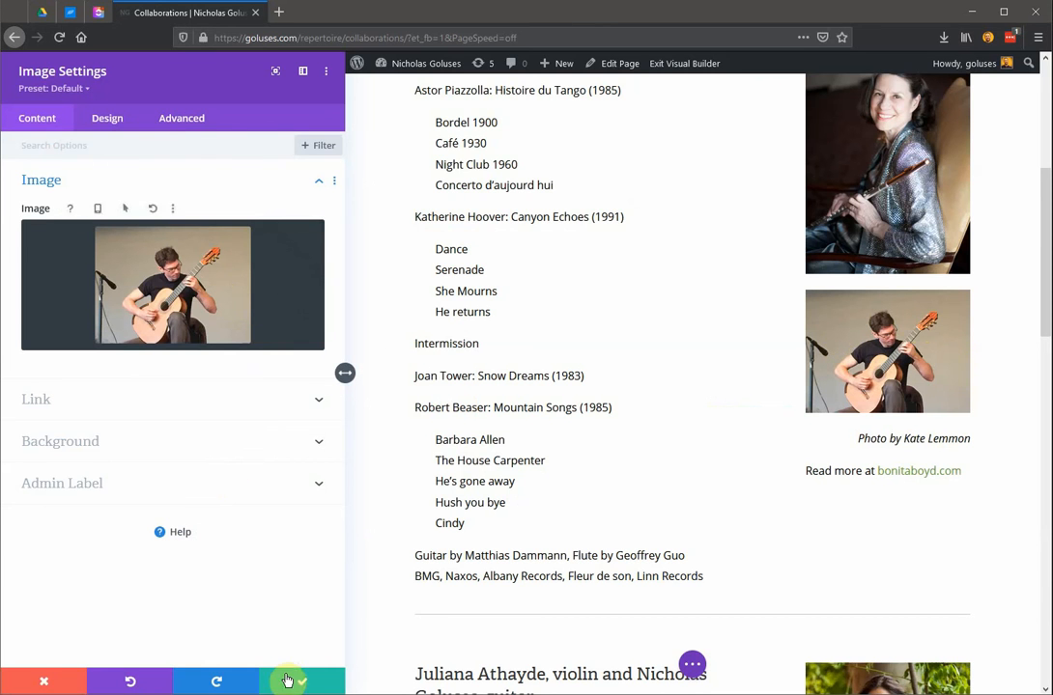
# Set the new image's width to 72% and its module alignment to center in the sizing options.
pyautogui.click(98, 129)
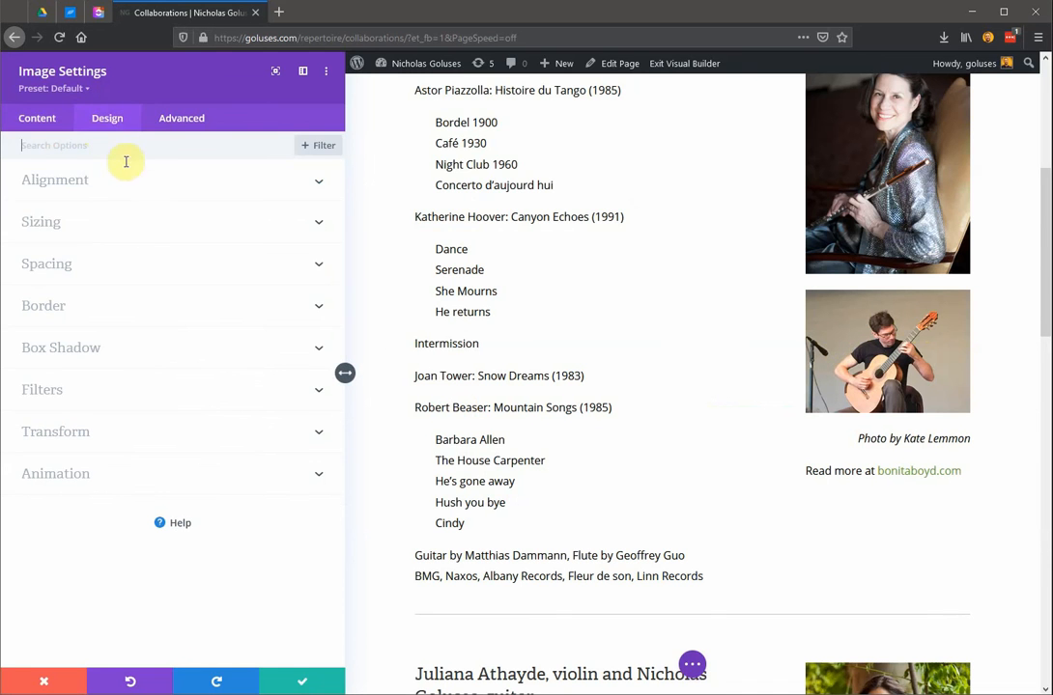
pyautogui.click(106, 228)
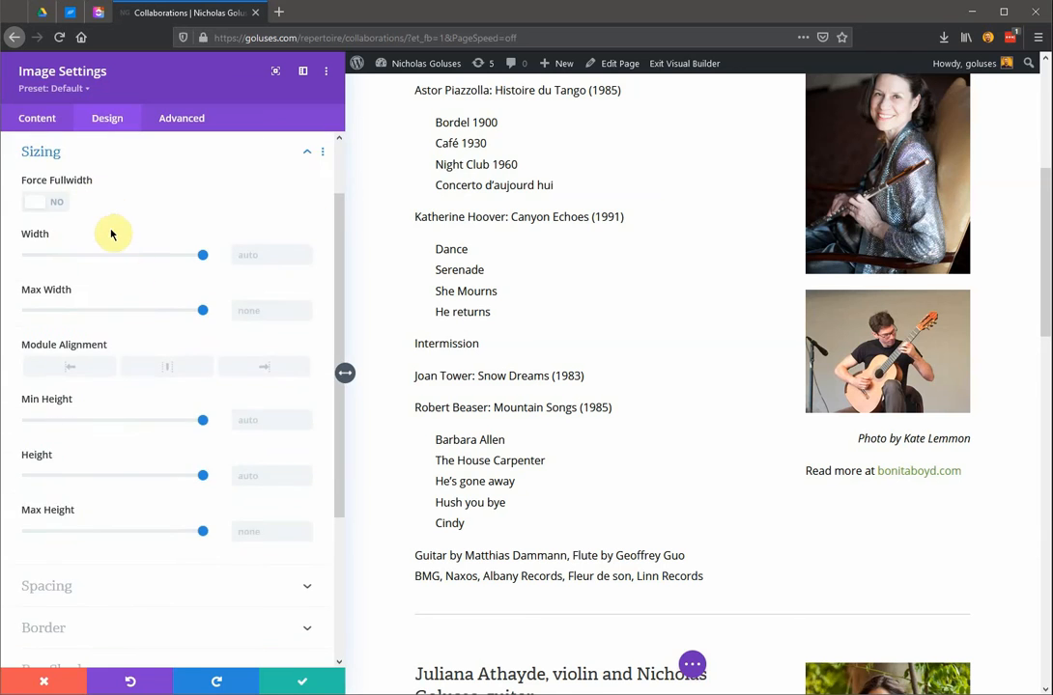
pyautogui.scroll(-2, 139, 336)
pyautogui.scroll(1, 172, 271)
pyautogui.scroll(1, 172, 271)
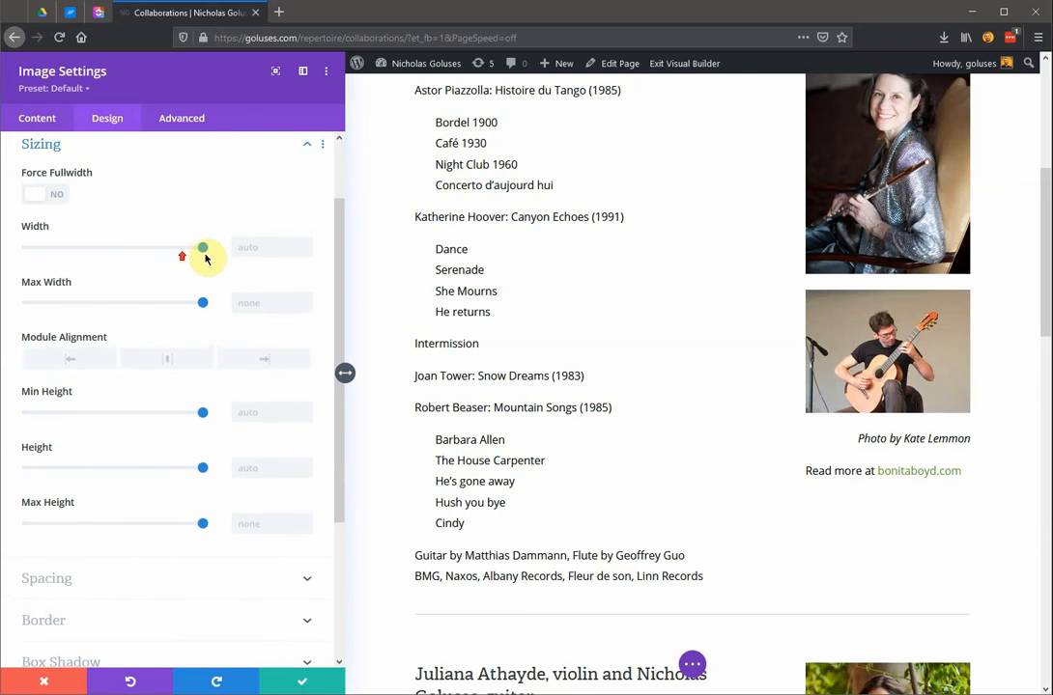
pyautogui.moveTo(202, 253); pyautogui.dragTo(152, 248)
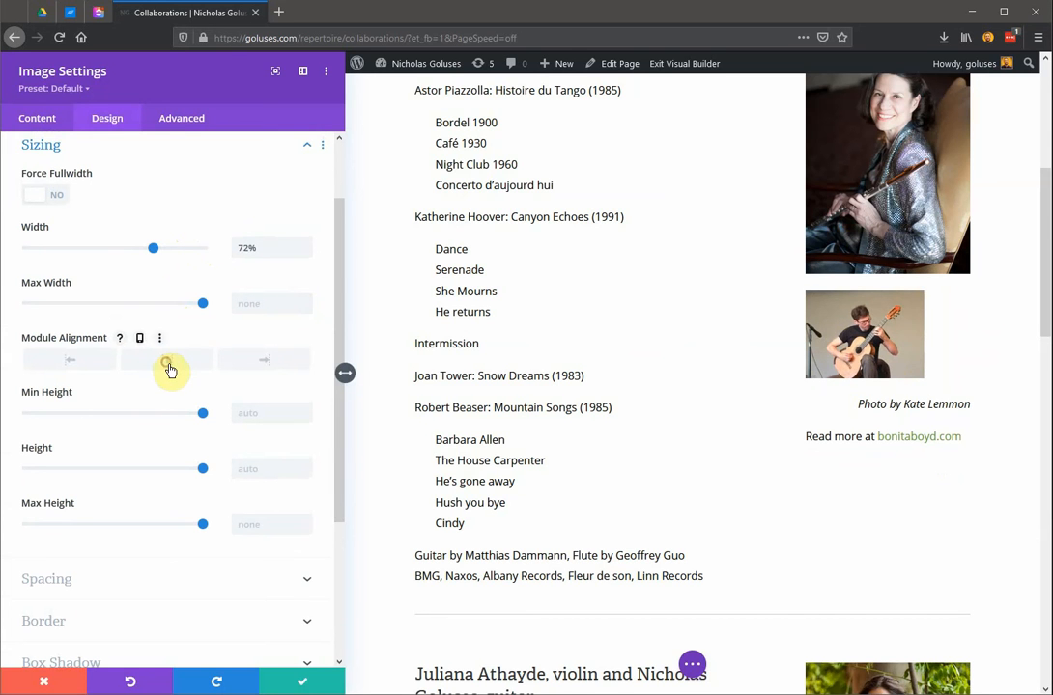
pyautogui.click(168, 365)
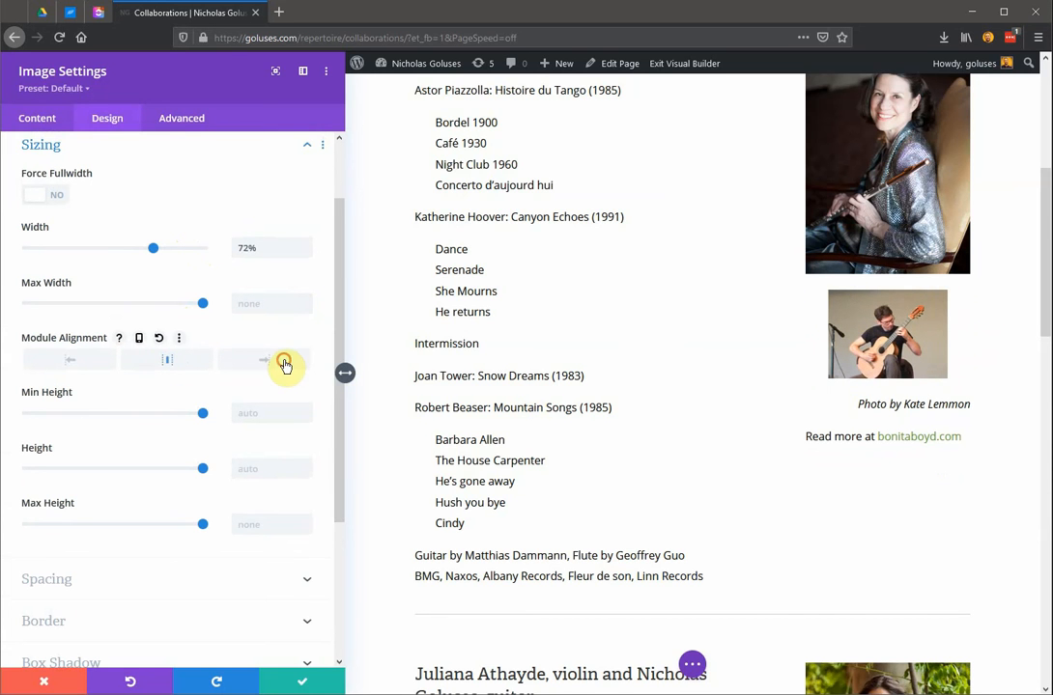
# Set the guitarist image's module alignment to right and save the image module's settings.
pyautogui.click(284, 364)
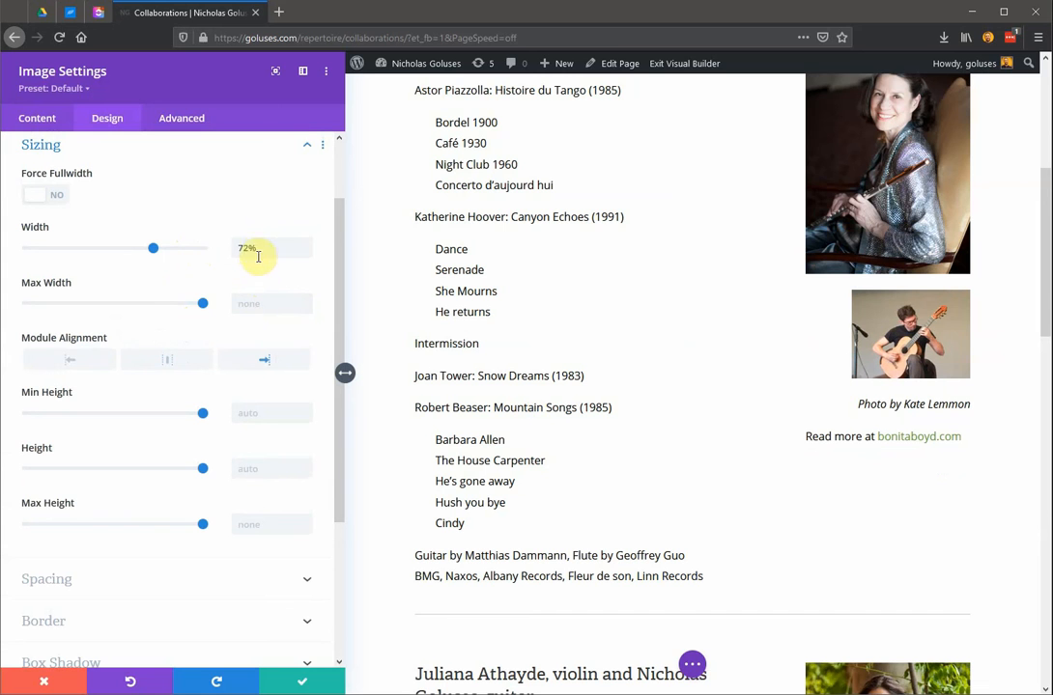
pyautogui.scroll(-2, 184, 454)
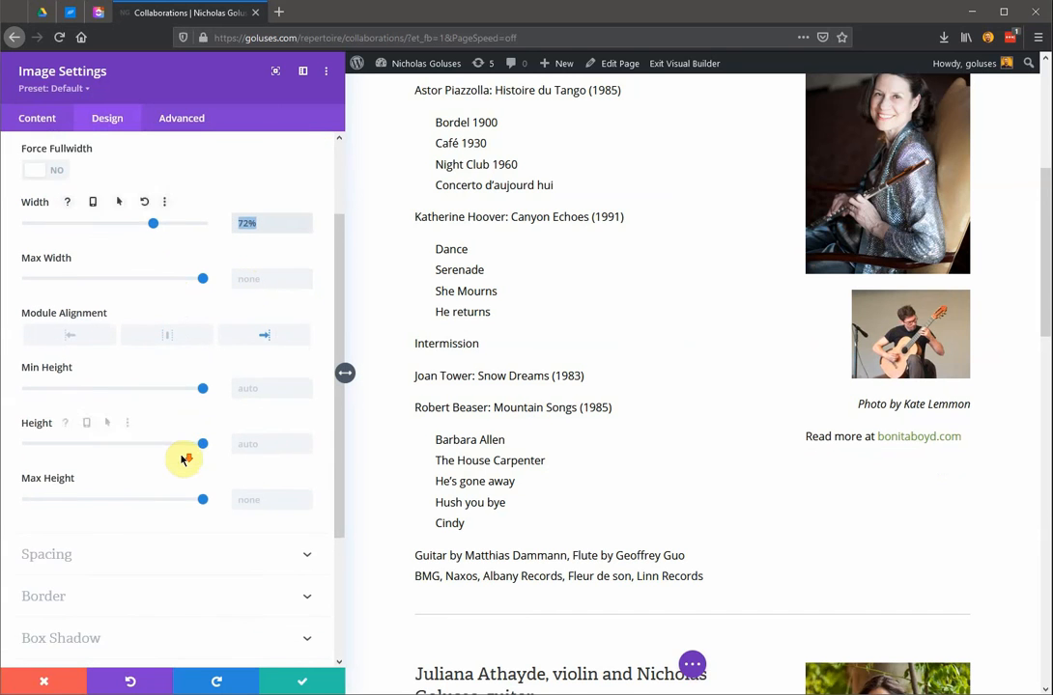
pyautogui.scroll(4, 184, 456)
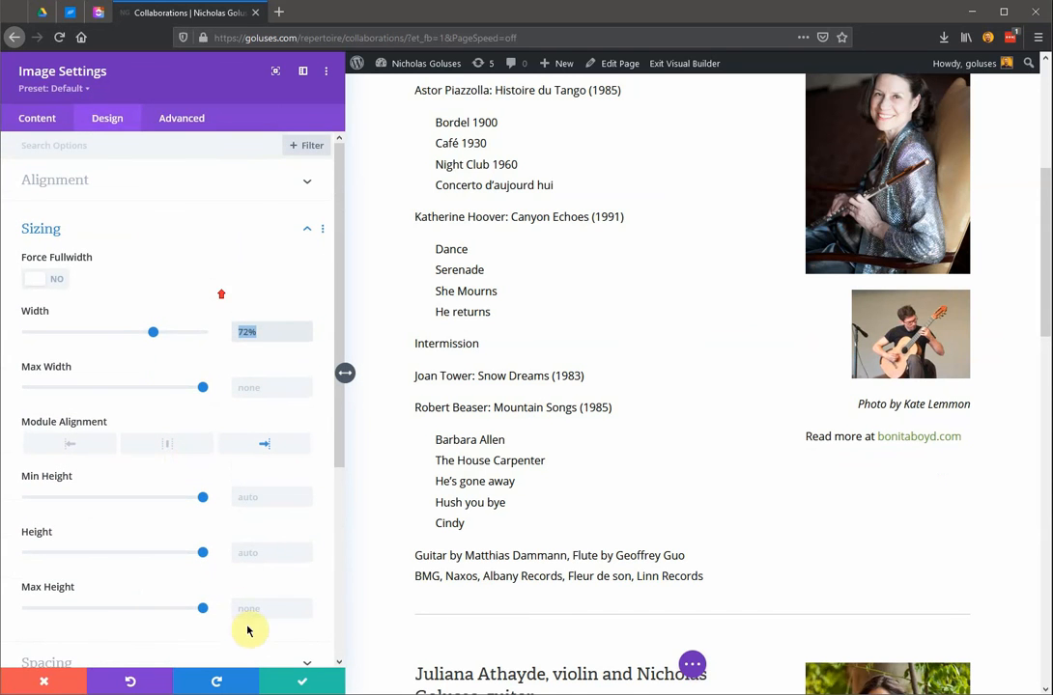
pyautogui.click(296, 685)
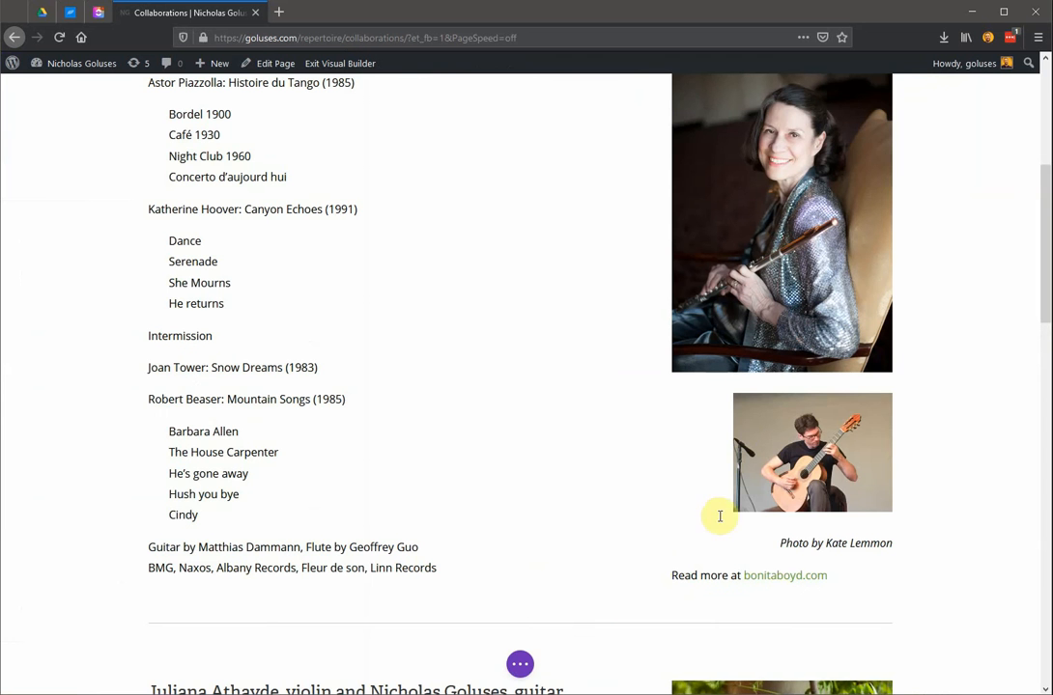
# Exit the Visual Builder on Collaborations, discarding the unsaved changes, and check the published page around the flutist's photo.
pyautogui.scroll(-2, 745, 405)
pyautogui.scroll(6, 745, 405)
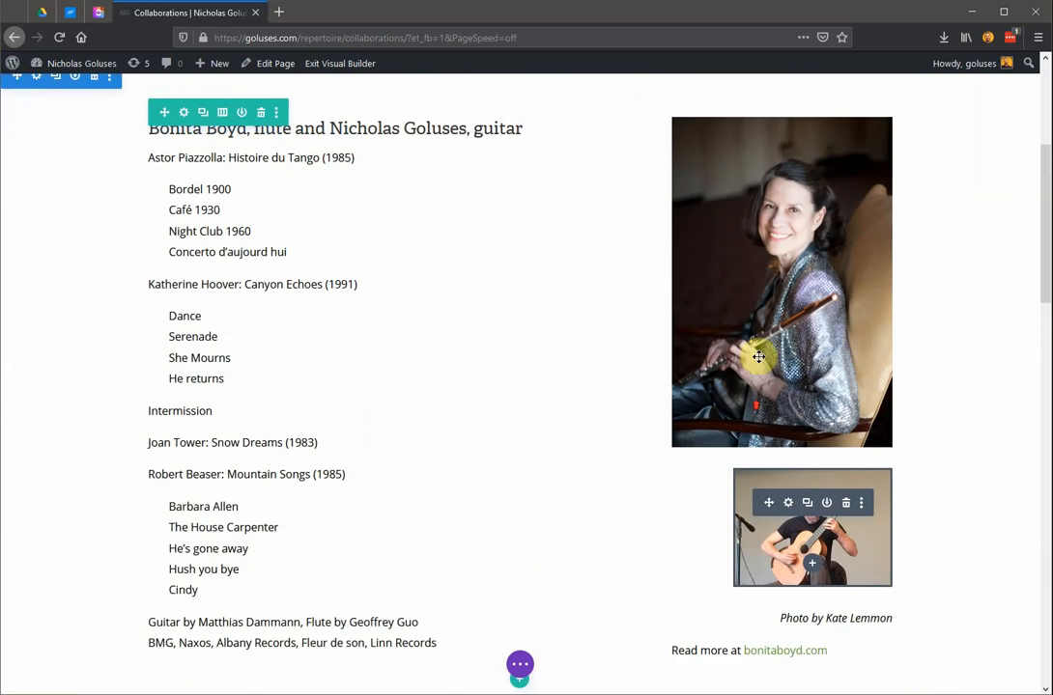
pyautogui.scroll(-2, 566, 321)
pyautogui.scroll(-5, 571, 548)
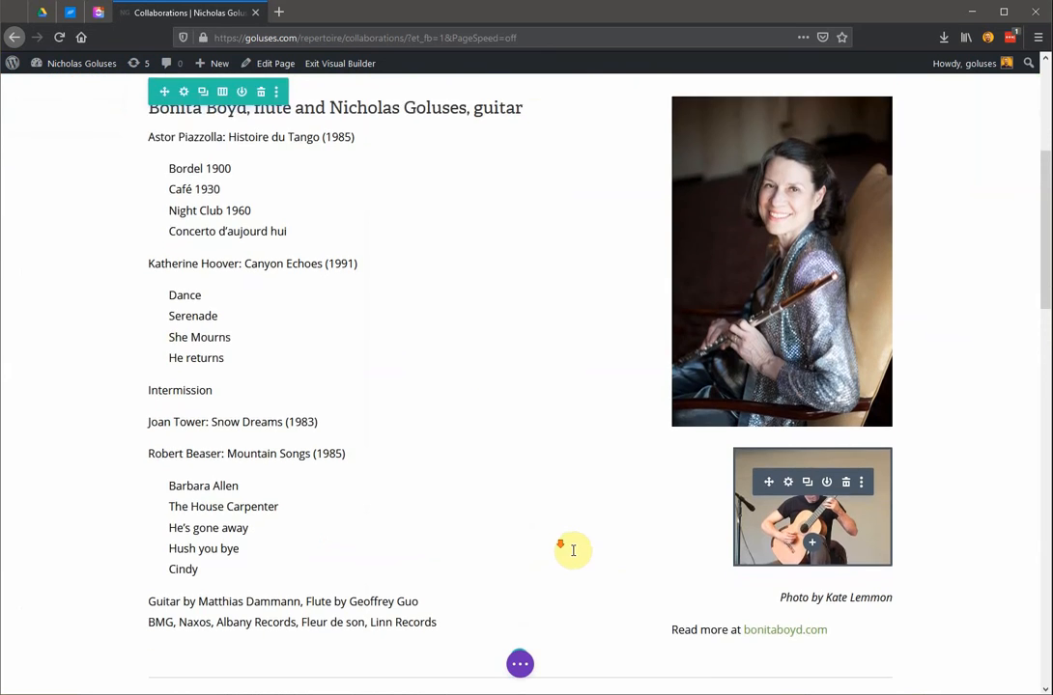
pyautogui.scroll(3, 573, 549)
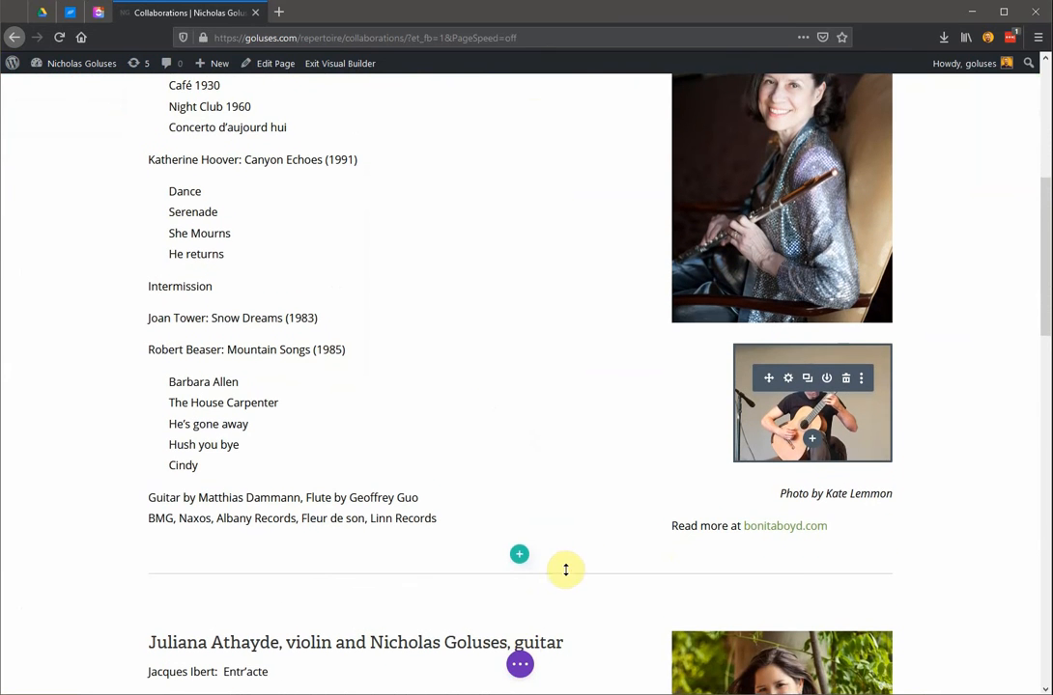
pyautogui.click(345, 75)
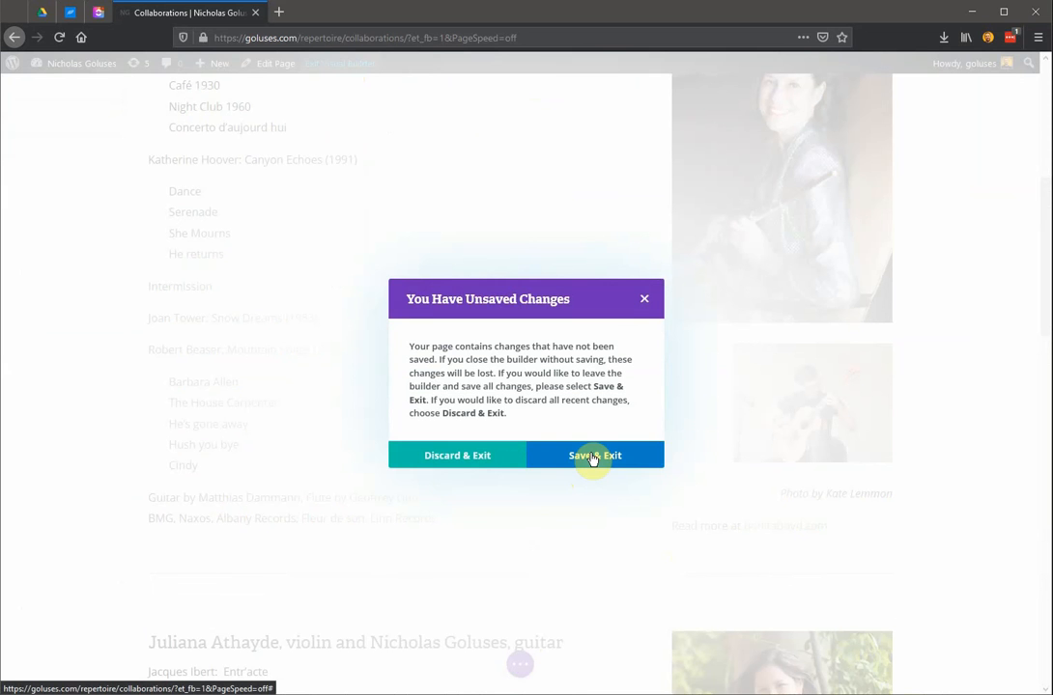
pyautogui.click(476, 464)
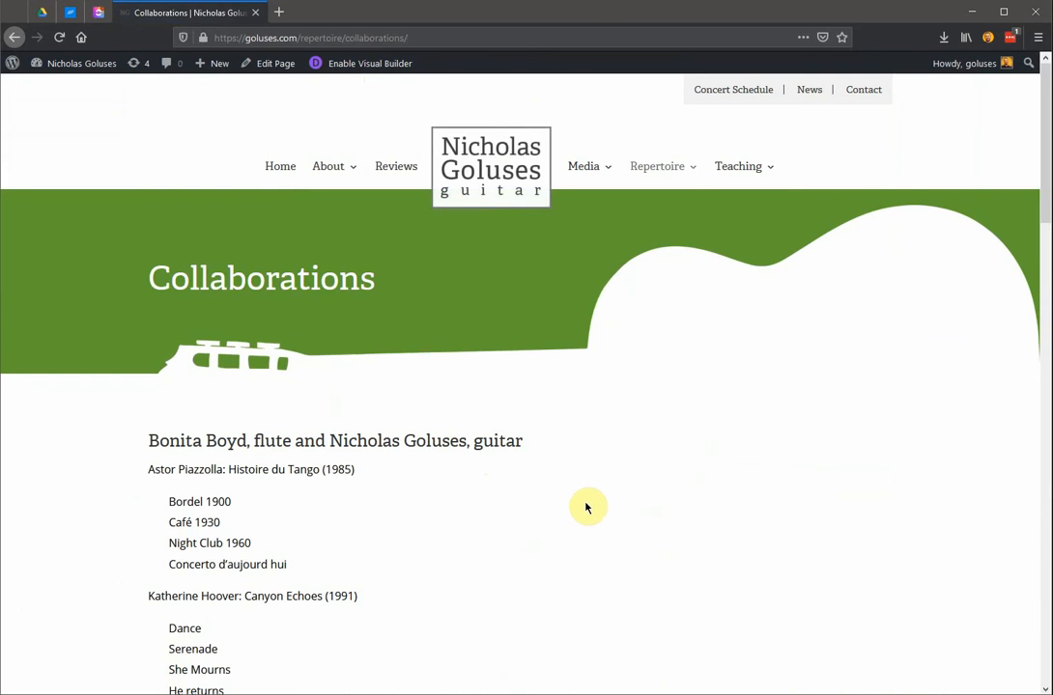
pyautogui.scroll(-1, 588, 507)
pyautogui.scroll(-2, 589, 505)
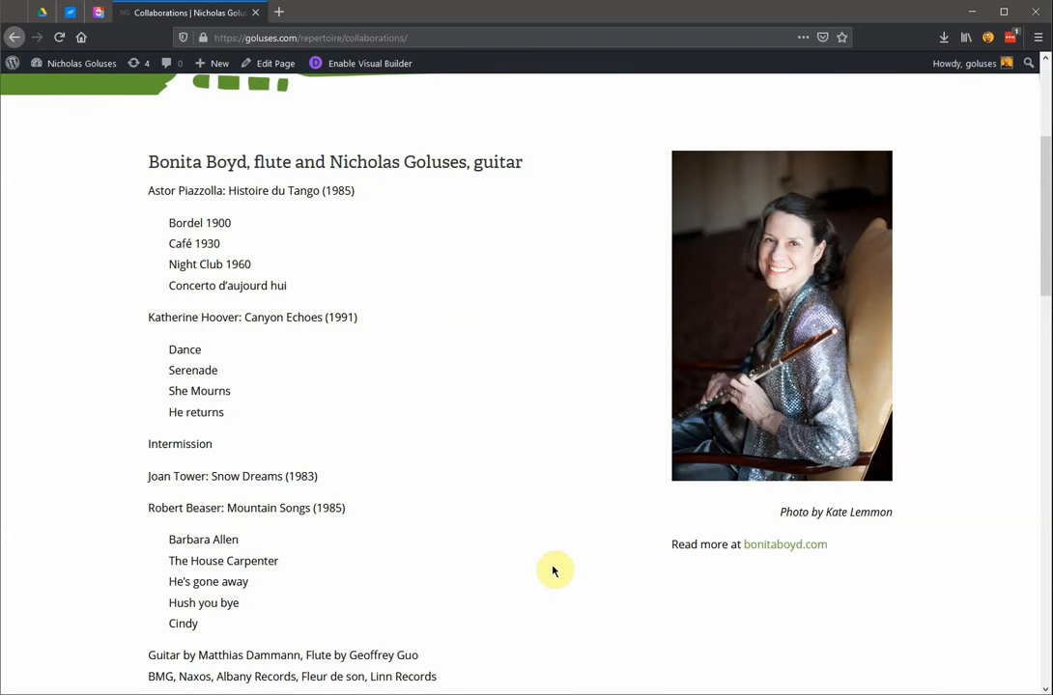
pyautogui.scroll(-3, 549, 555)
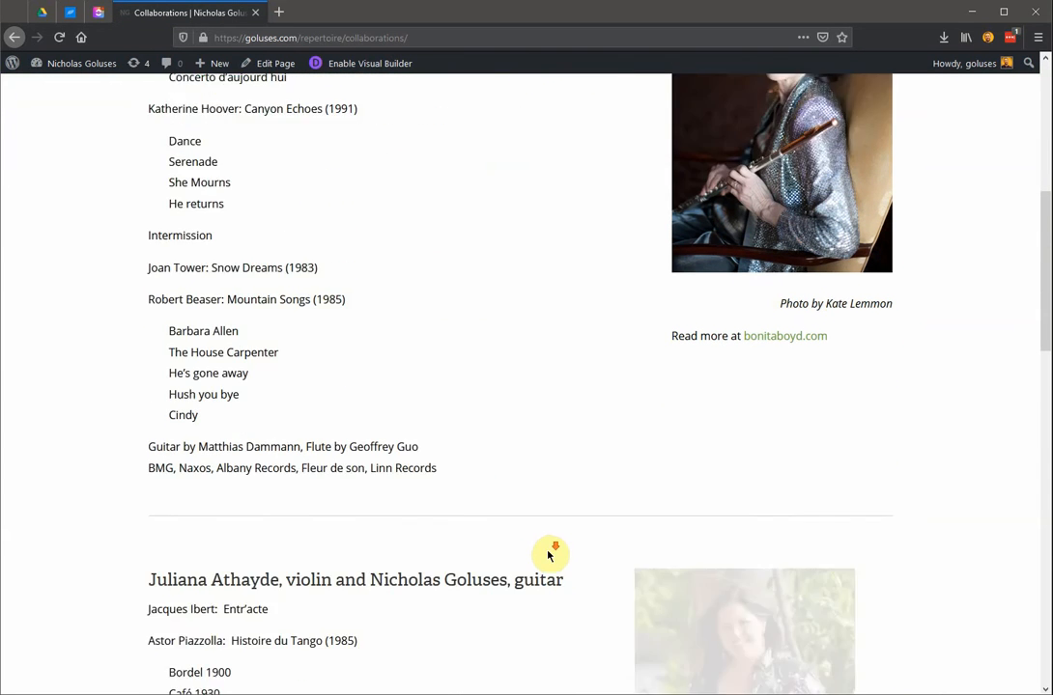
pyautogui.scroll(7, 550, 553)
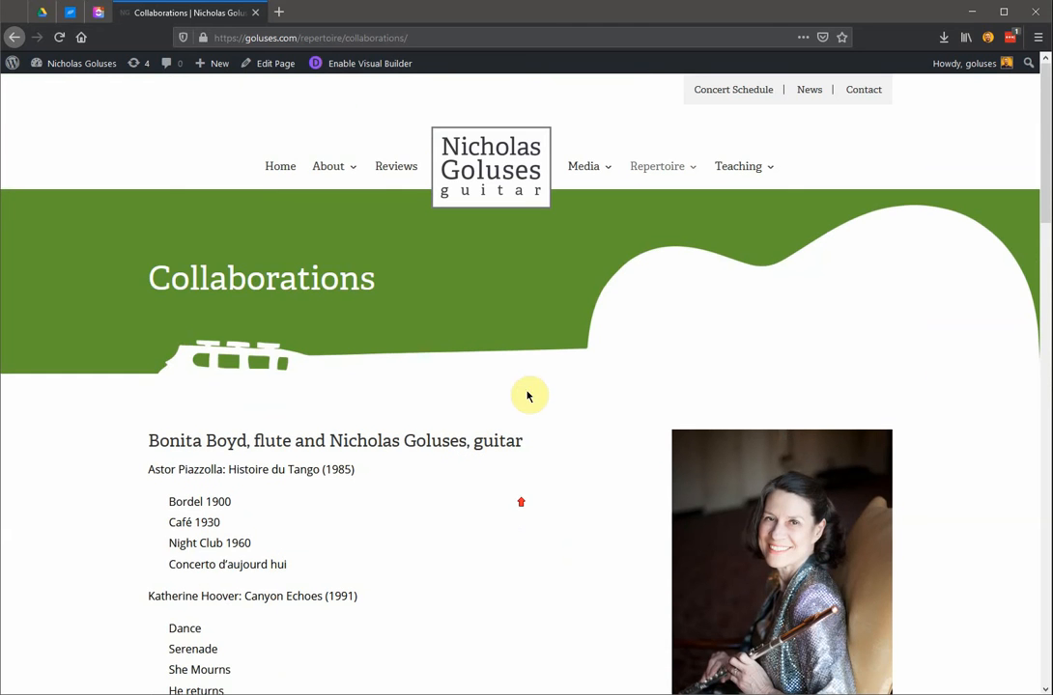
# Go to the WordPress dashboard and open the list of all pages.
pyautogui.moveTo(726, 178)
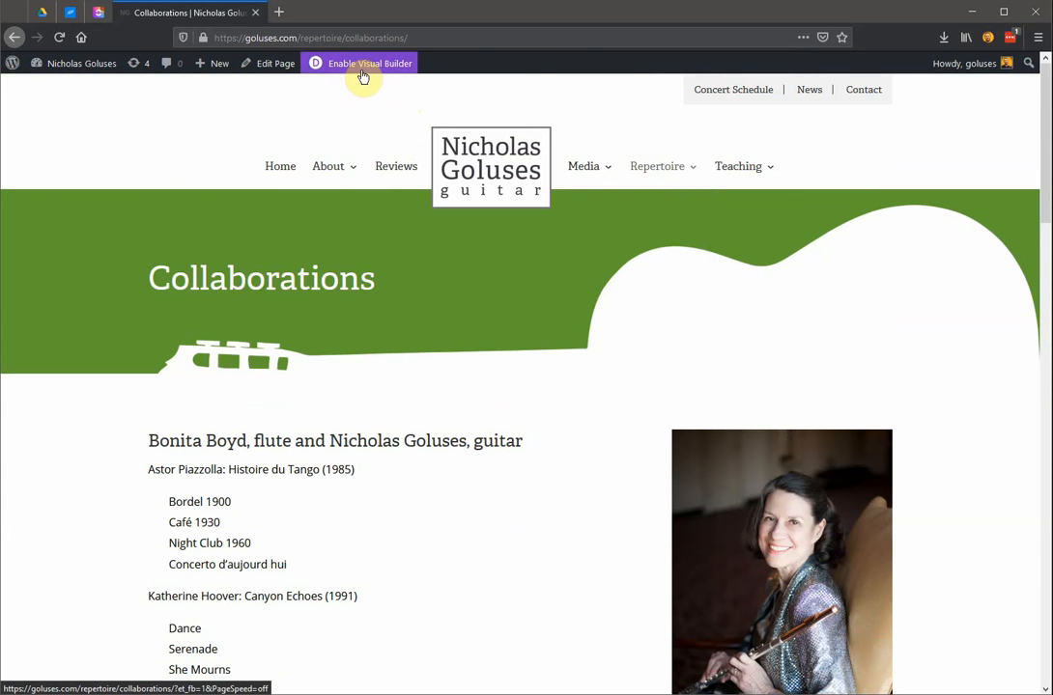
pyautogui.moveTo(60, 74)
pyautogui.click(62, 90)
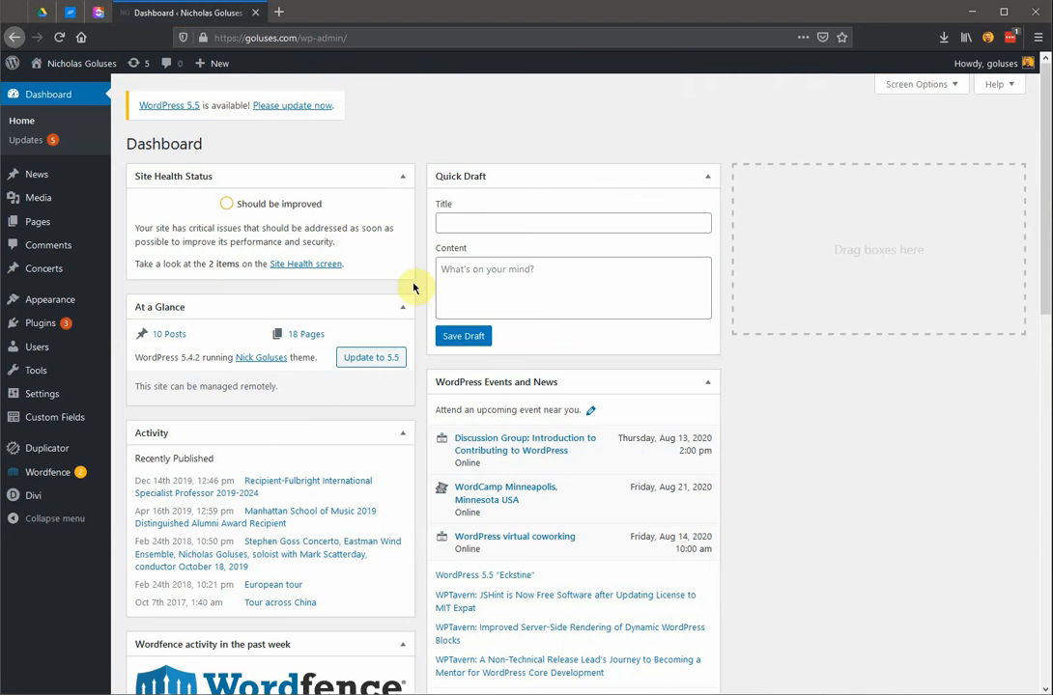
pyautogui.moveTo(52, 230)
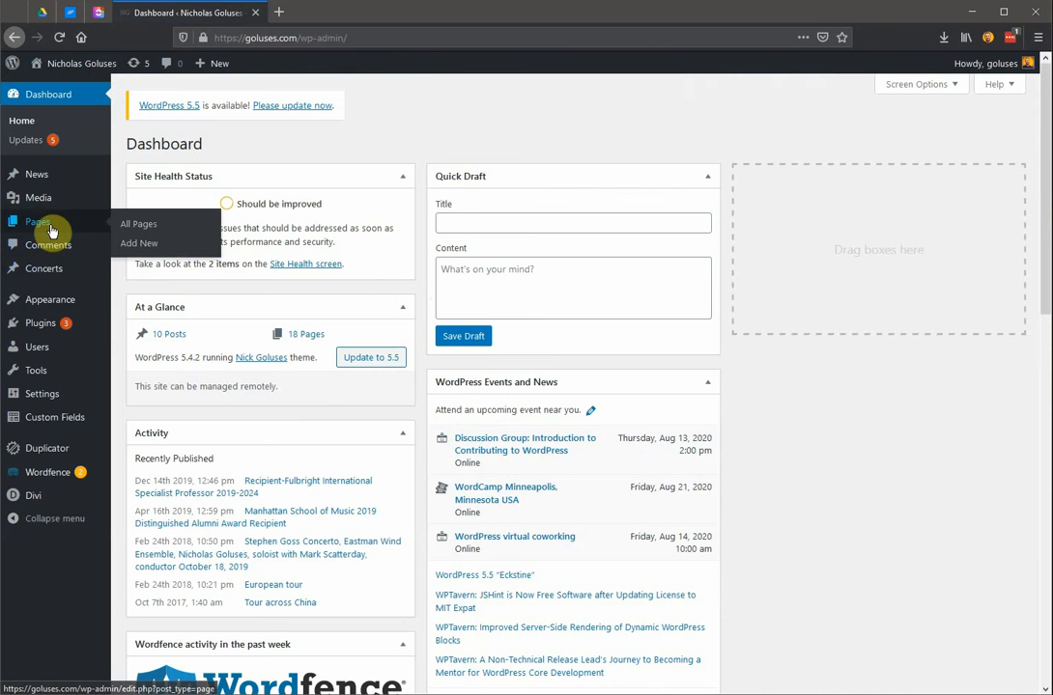
pyautogui.click(126, 224)
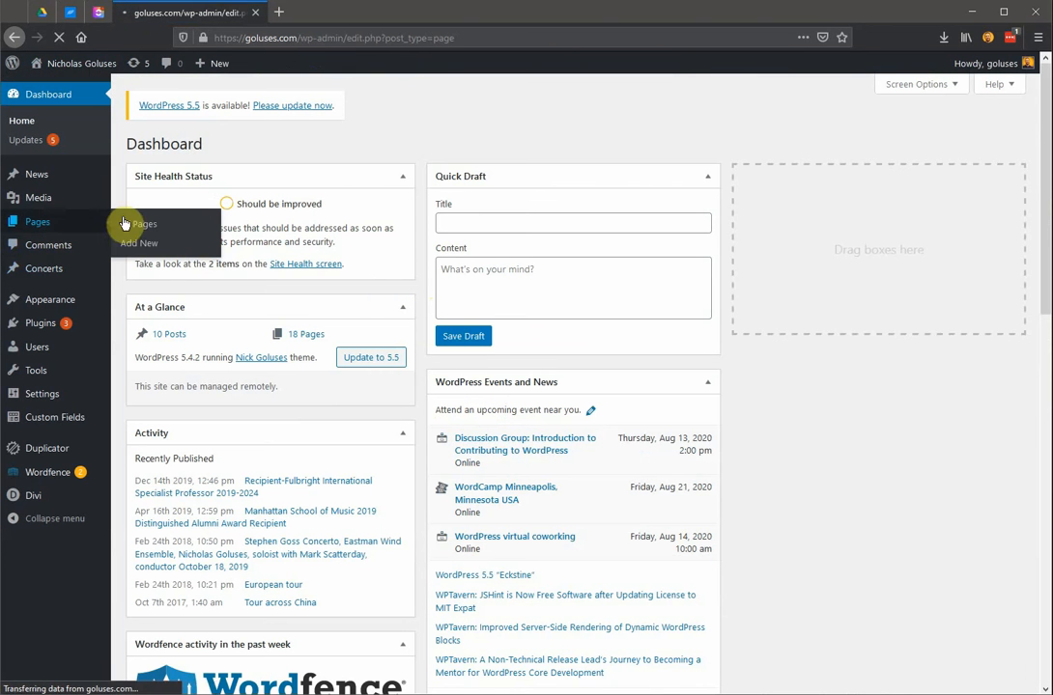
# Look through the page list and open the Collaborations page under Repertoire for editing.
pyautogui.scroll(-2, 361, 454)
pyautogui.scroll(-3, 359, 474)
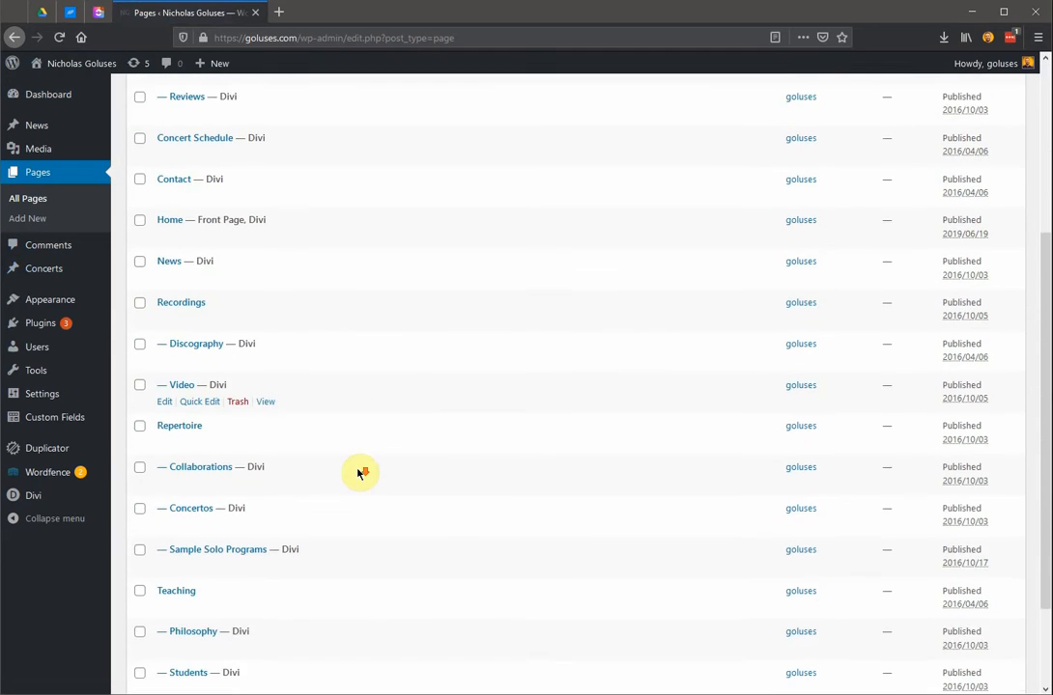
pyautogui.scroll(2, 360, 473)
pyautogui.scroll(2, 358, 471)
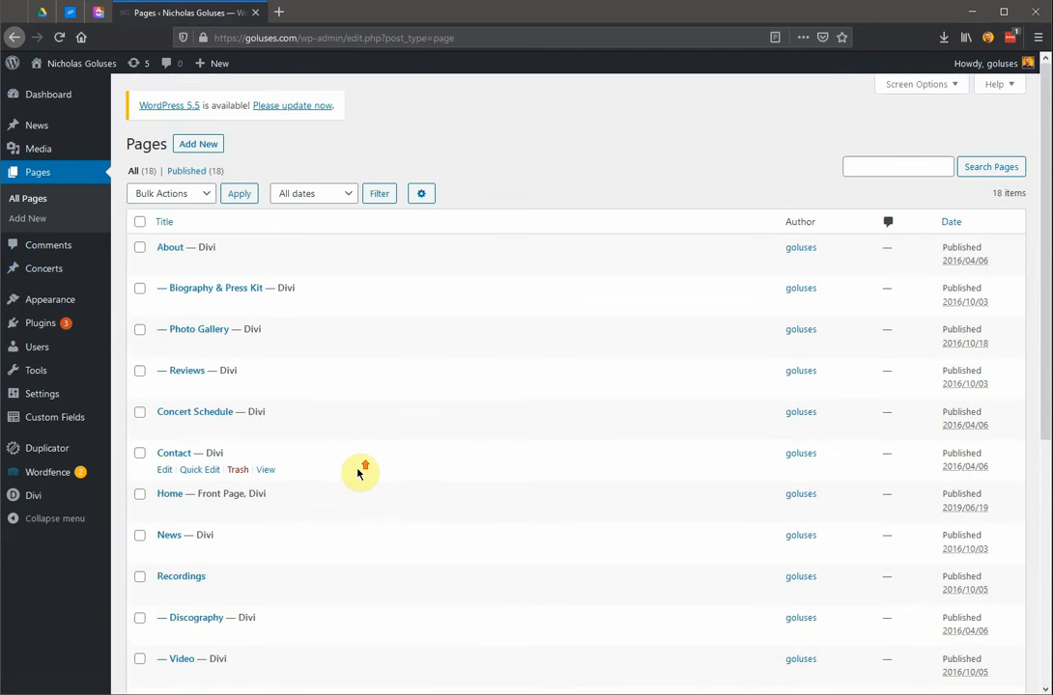
pyautogui.scroll(-1, 234, 490)
pyautogui.scroll(-4, 234, 491)
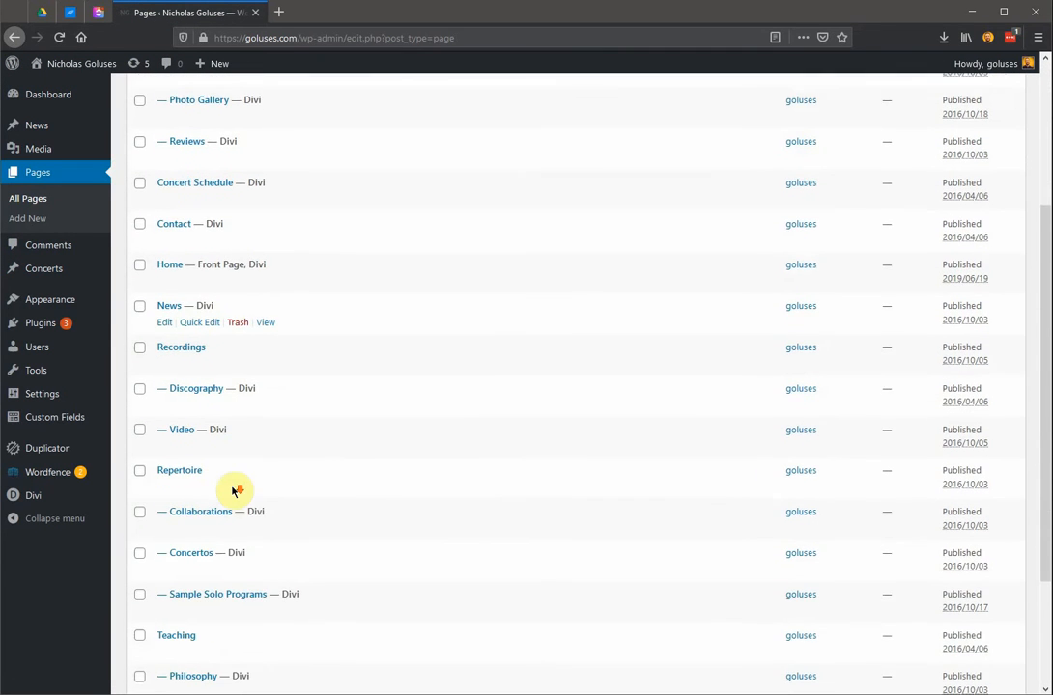
pyautogui.scroll(1, 233, 492)
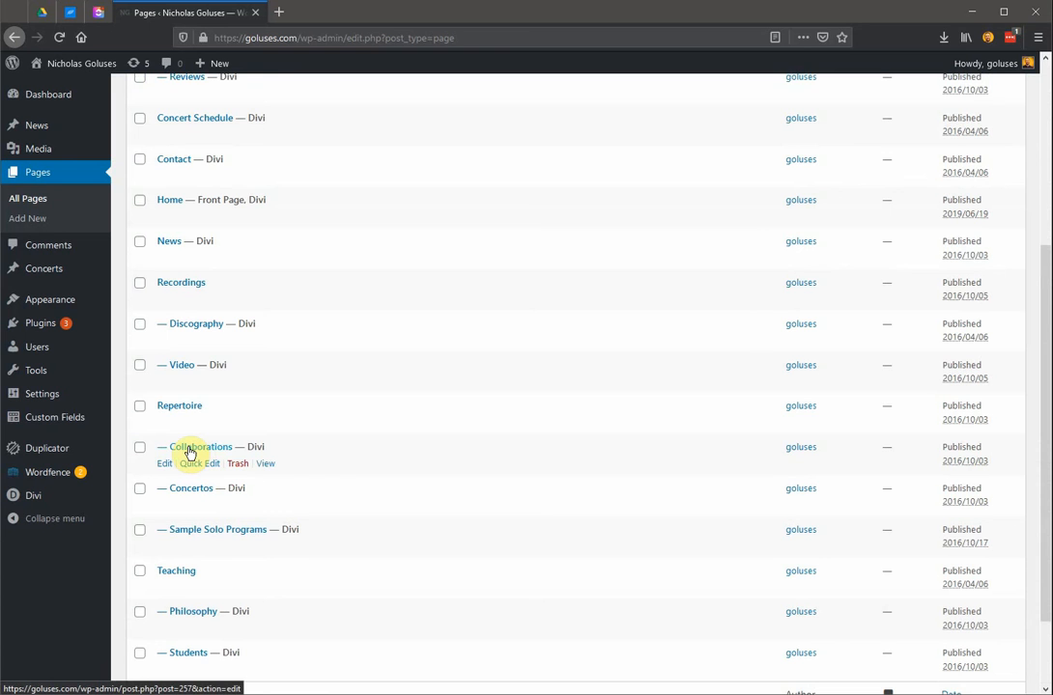
pyautogui.click(189, 451)
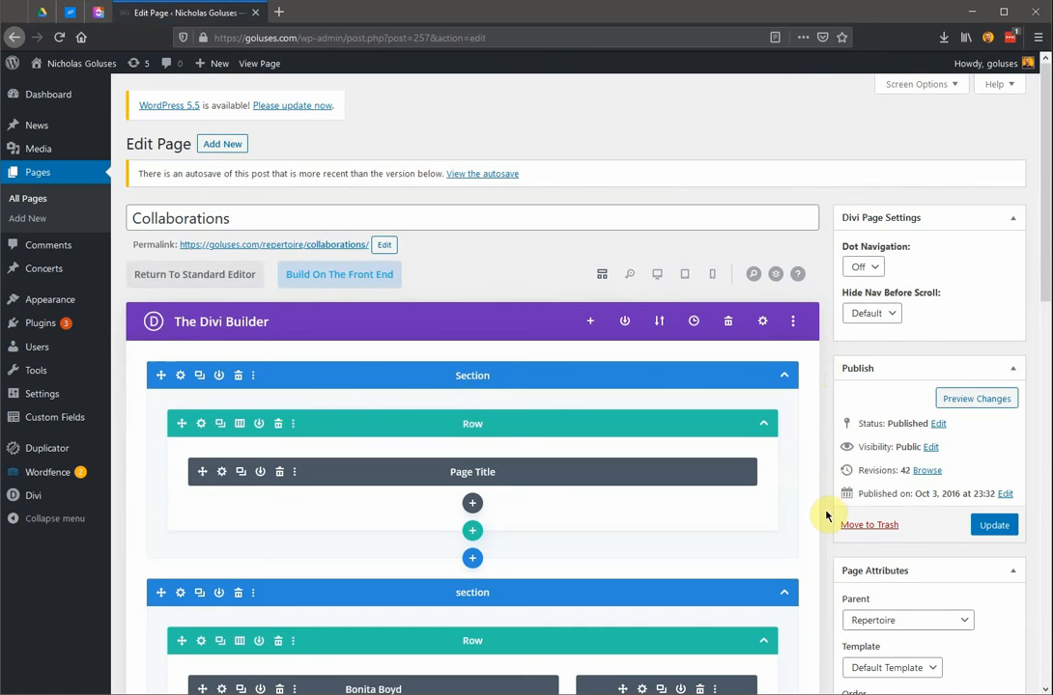
# Review the Collaborations page's section and row layout in the backend Divi Builder, and switch to building on the front end.
pyautogui.scroll(-7, 827, 512)
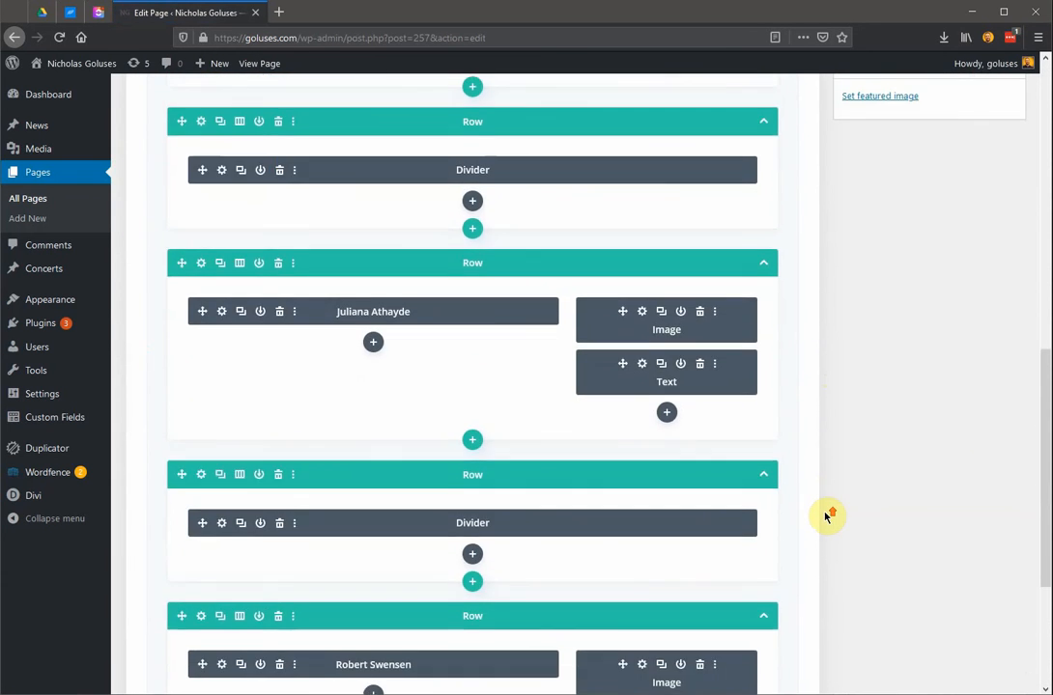
pyautogui.scroll(6, 826, 517)
pyautogui.scroll(3, 825, 517)
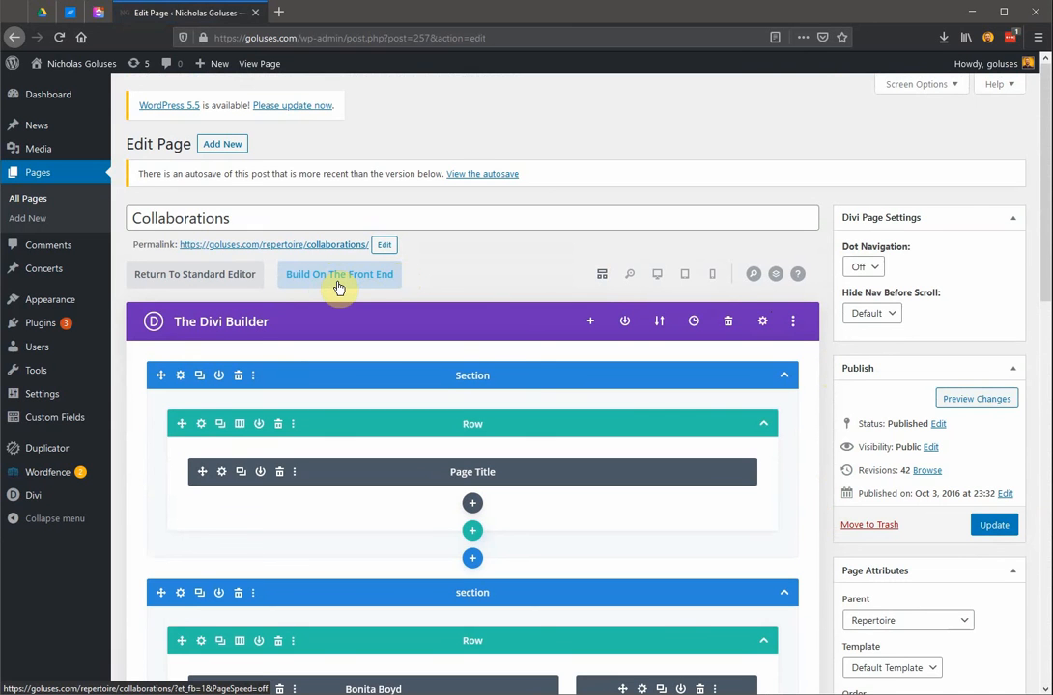
pyautogui.click(403, 275)
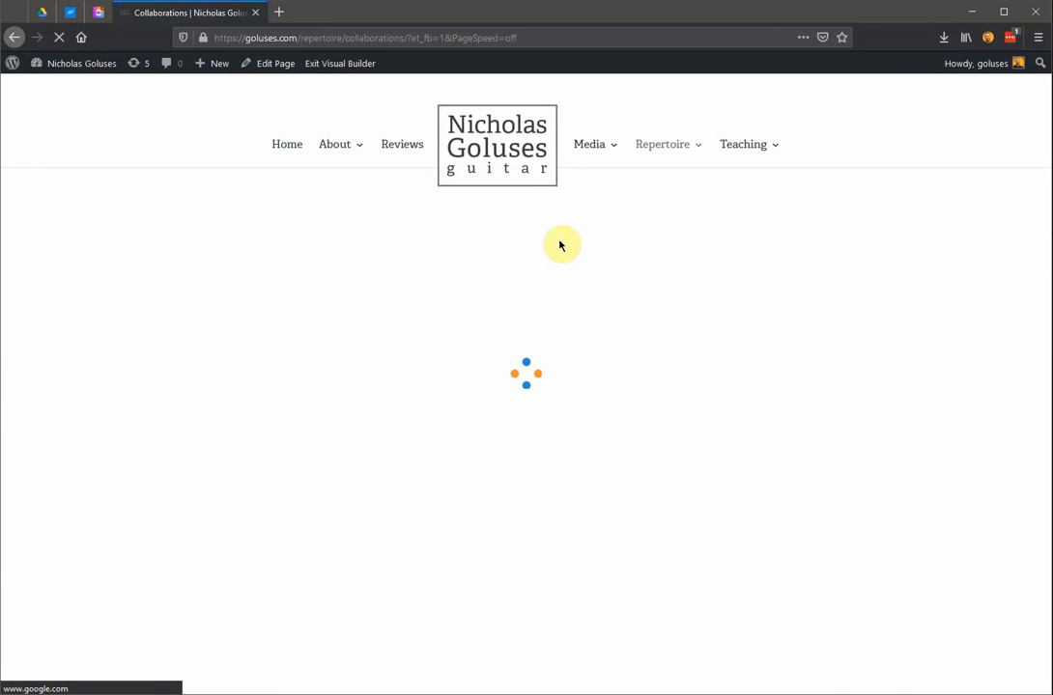
# Look over the Collaborations page in the Visual Builder, exit the builder, and return to the WordPress dashboard.
pyautogui.scroll(-3, 593, 355)
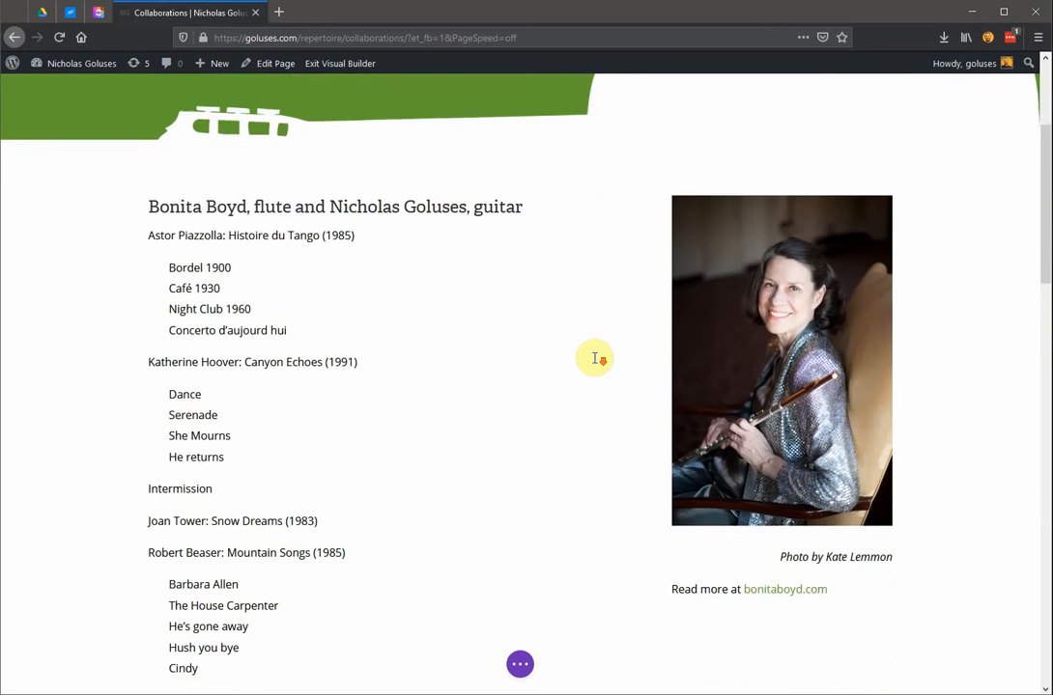
pyautogui.scroll(3, 580, 343)
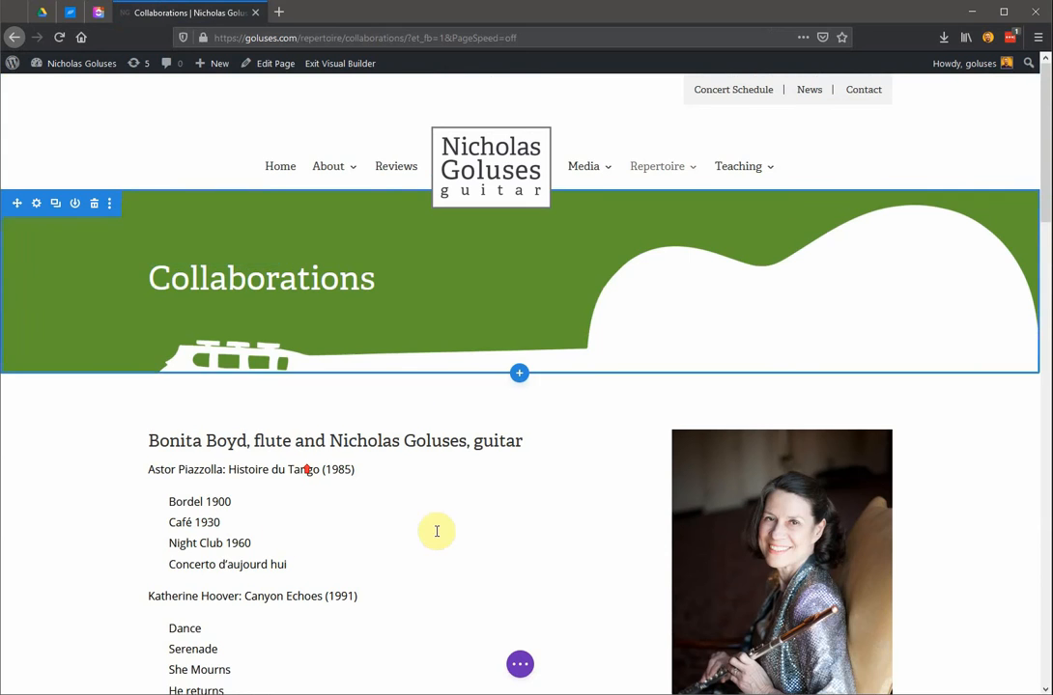
pyautogui.scroll(-2, 639, 500)
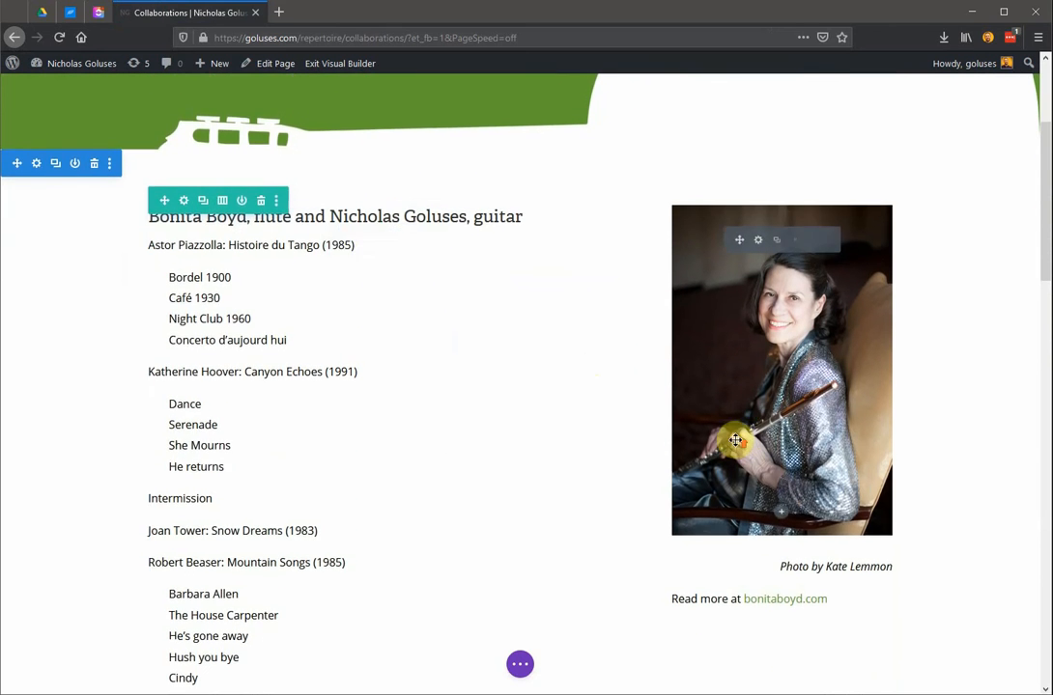
pyautogui.scroll(2, 736, 440)
pyautogui.click(323, 65)
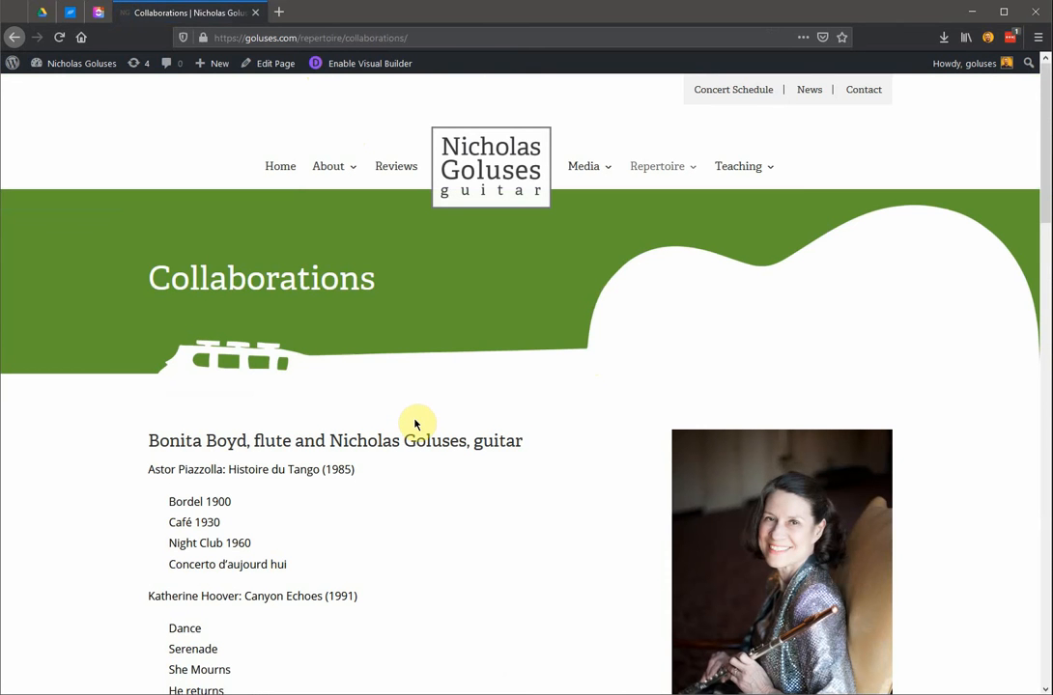
pyautogui.scroll(-5, 398, 519)
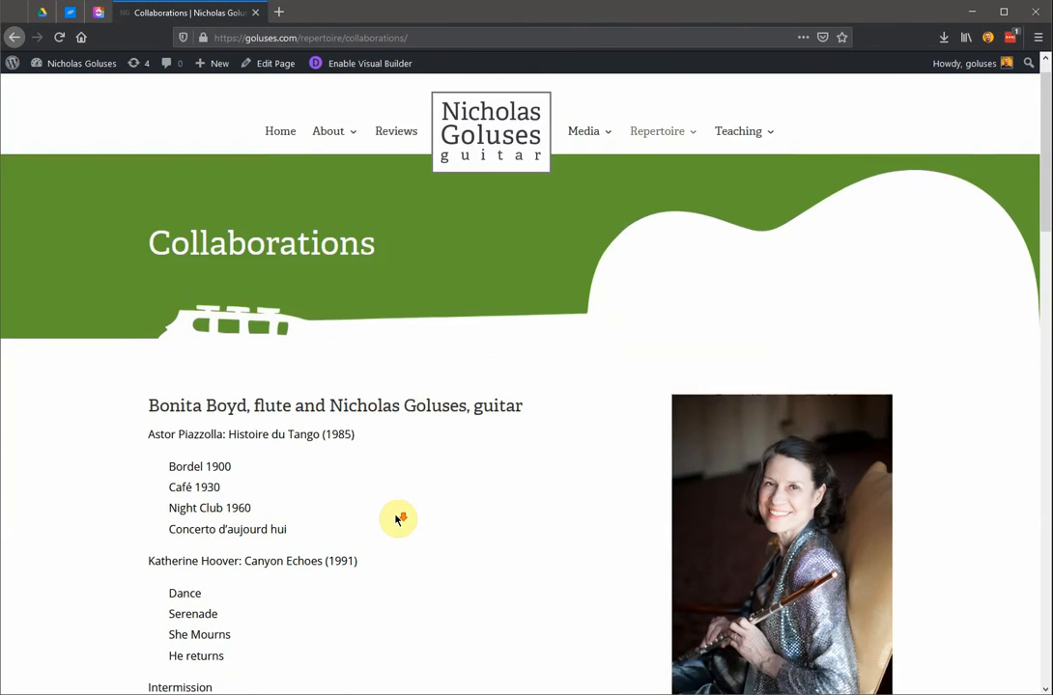
pyautogui.scroll(5, 397, 518)
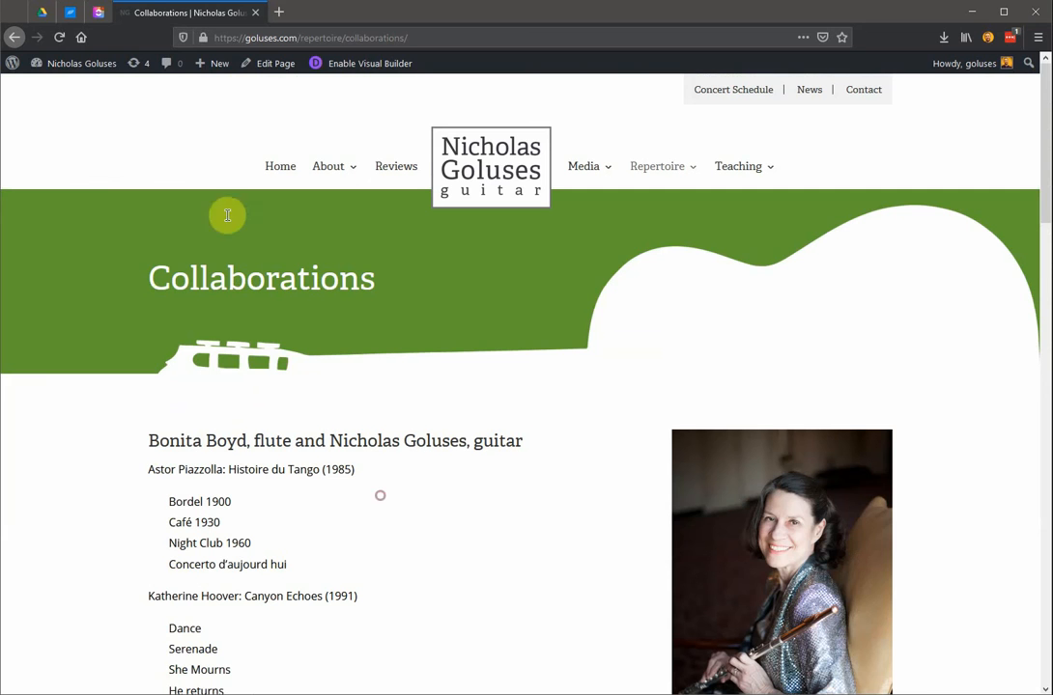
pyautogui.moveTo(75, 66)
pyautogui.click(65, 90)
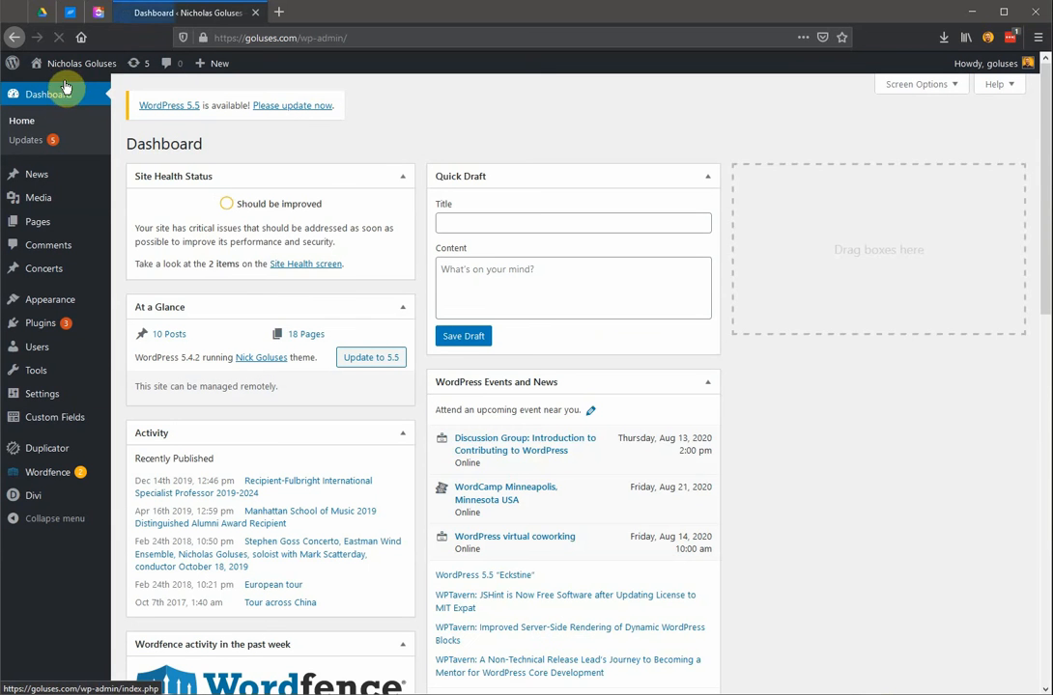